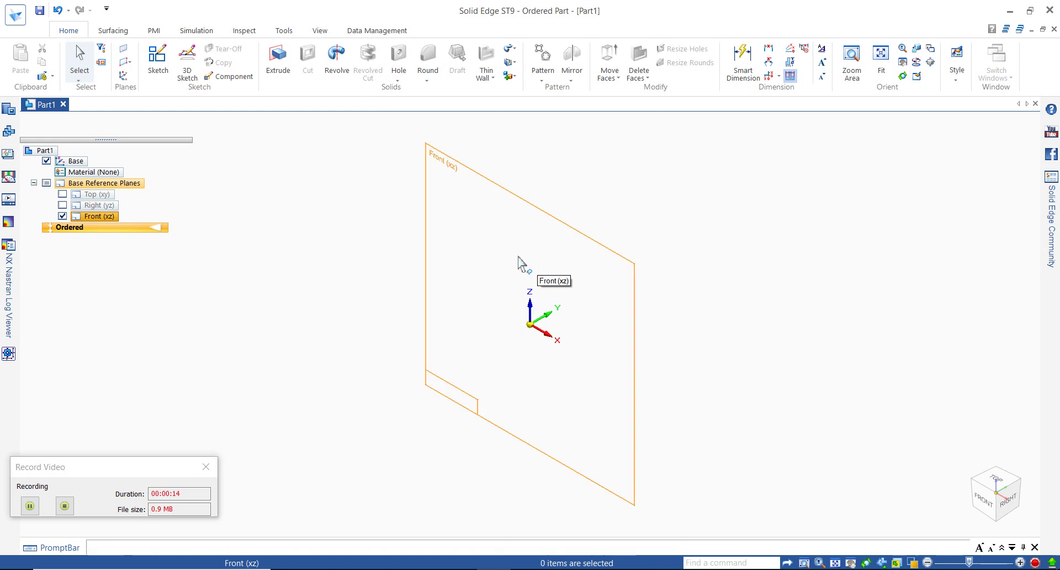
- On the Front (xz) plane, sketch two concentric circles centred on the origin, about 81 mm and 30 mm in diameter
click(157, 59)
click(441, 197)
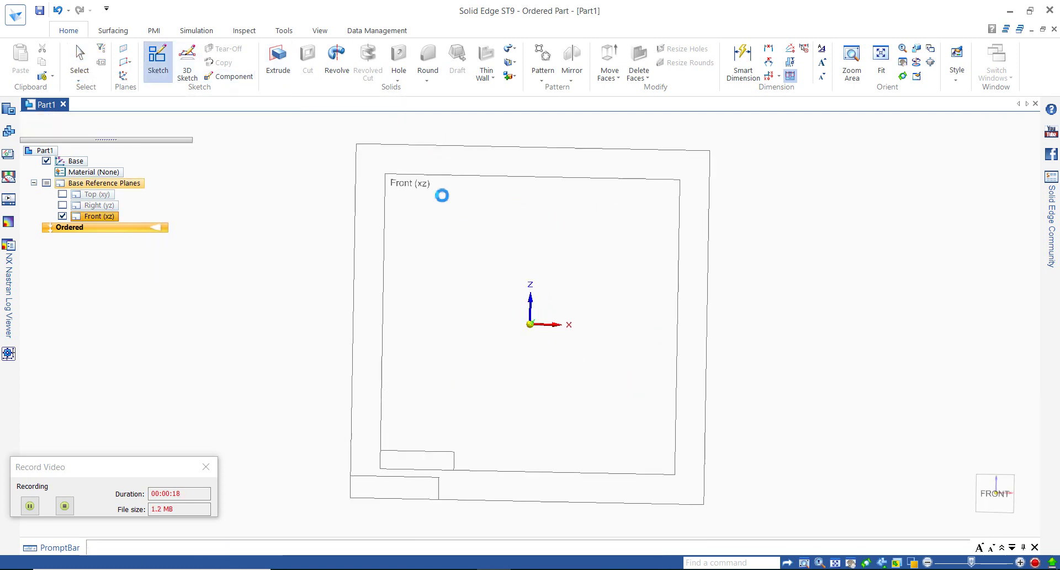
click(152, 76)
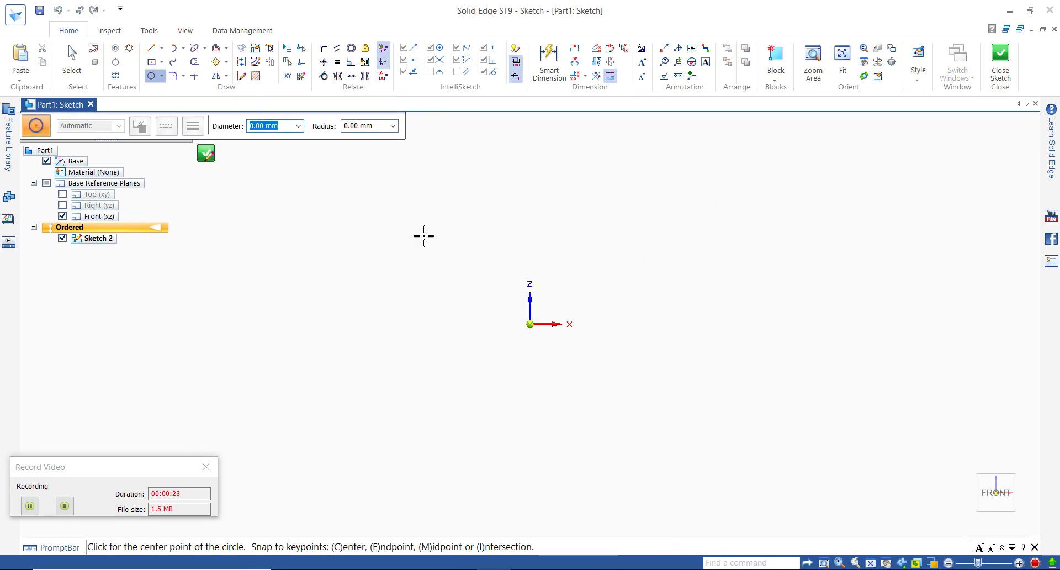
click(529, 324)
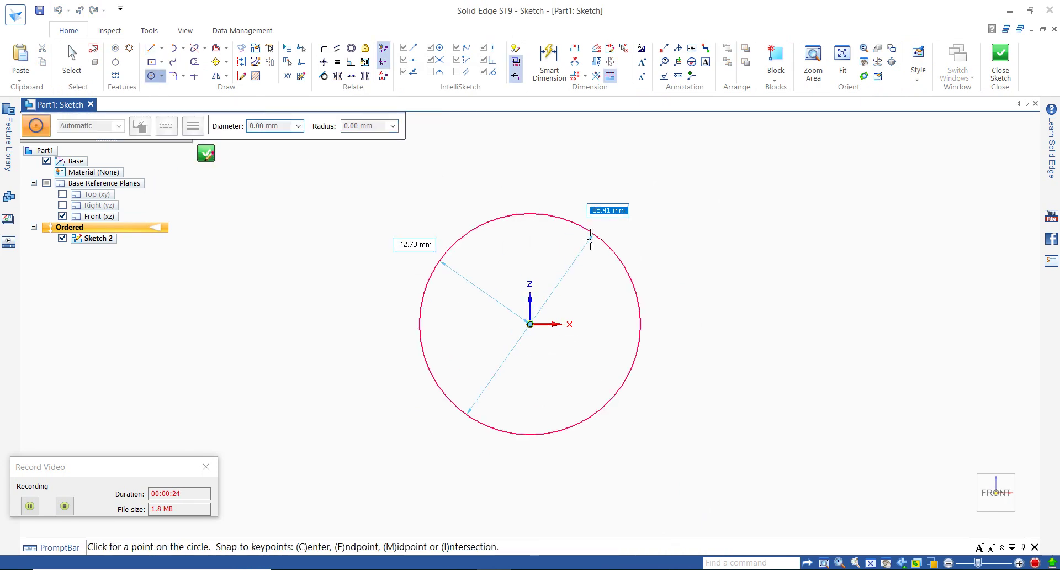
click(591, 239)
click(529, 324)
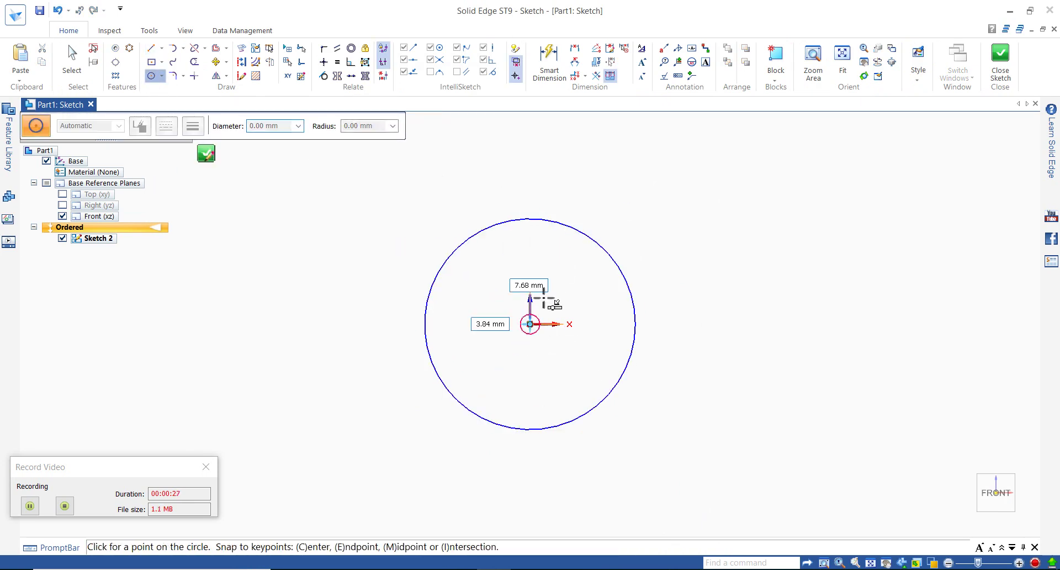
click(547, 291)
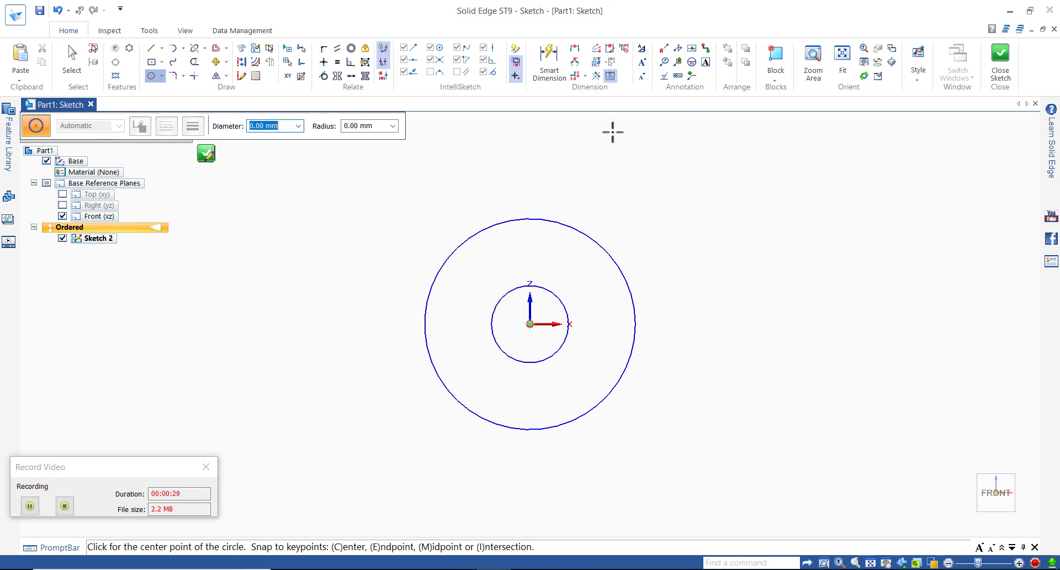
- Dimension the outer circle to 44 mm and the inner circle to 25 mm in diameter, and finish the sketch
click(540, 76)
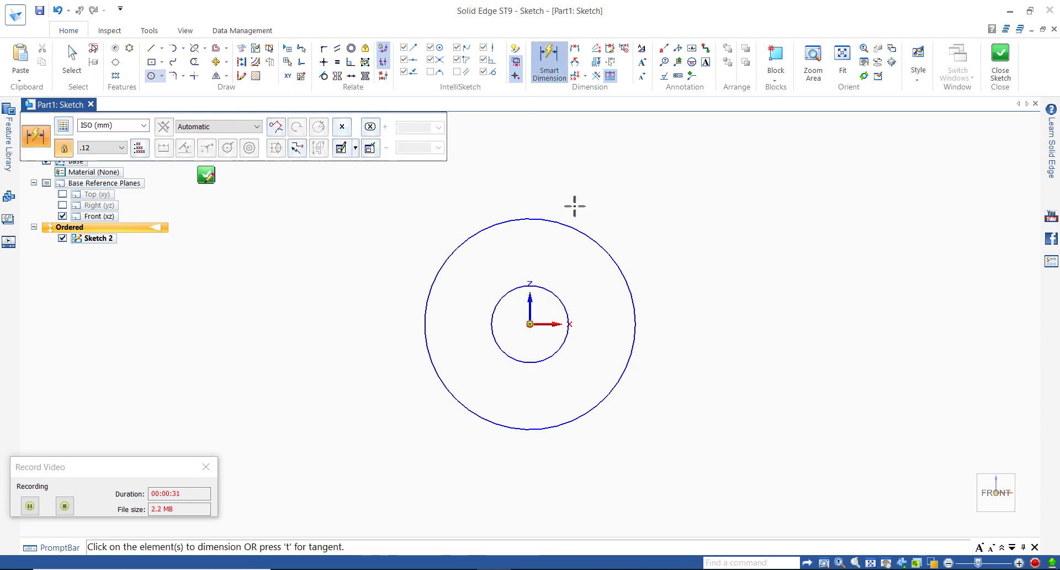
click(569, 222)
click(583, 195)
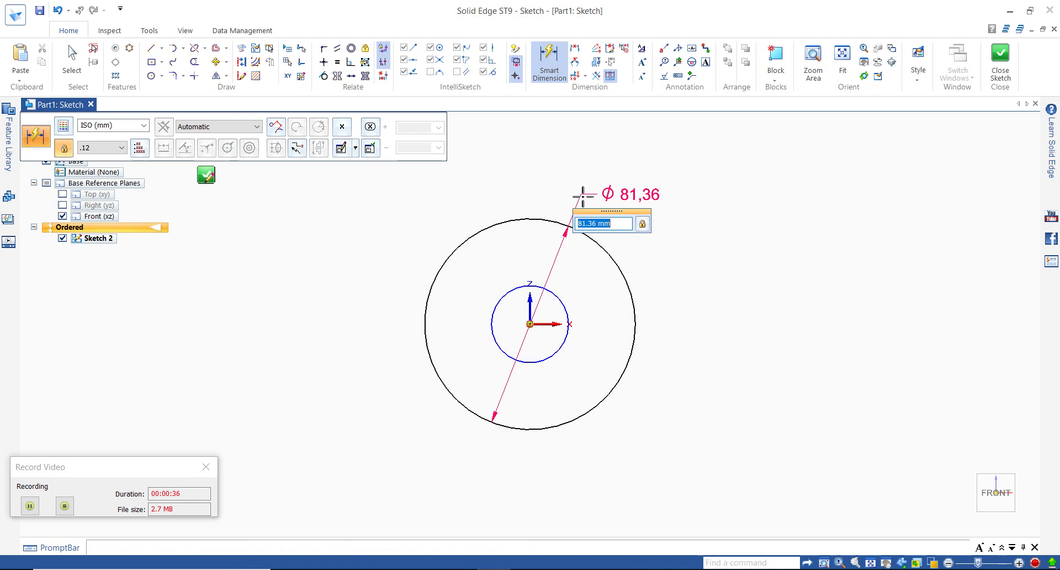
key(Return)
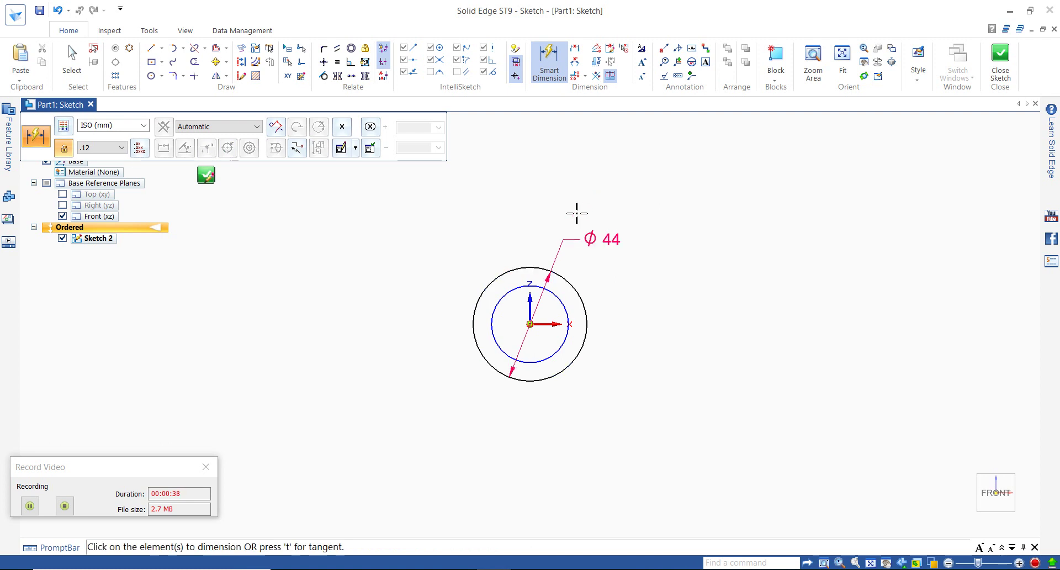
click(561, 299)
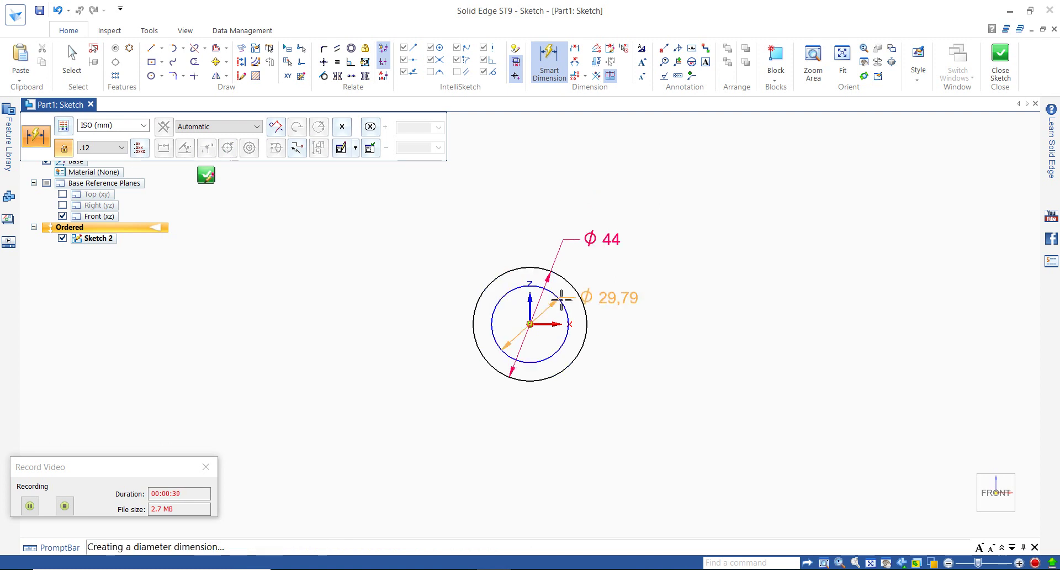
click(581, 264)
key(Return)
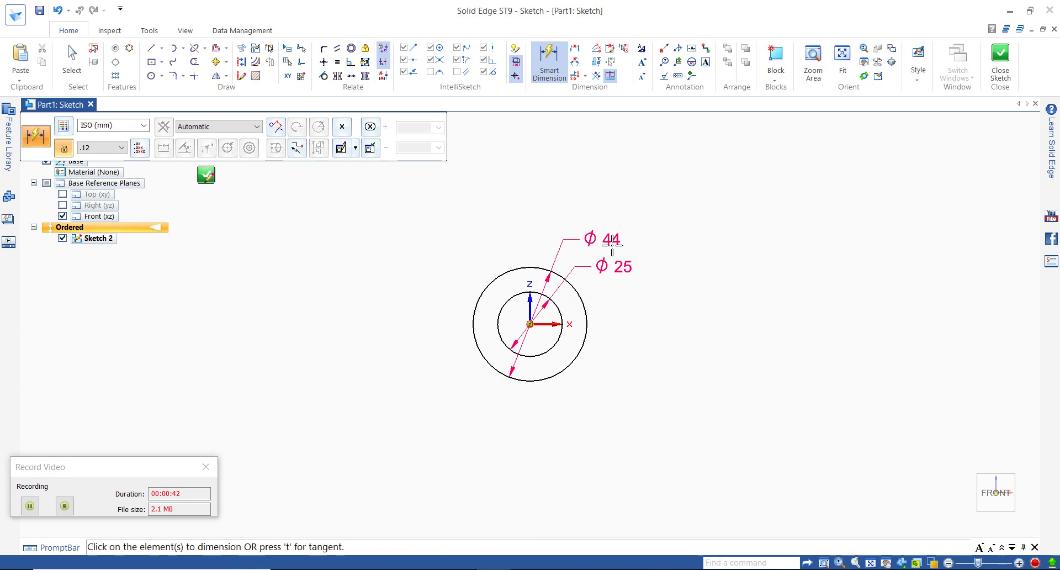
click(996, 66)
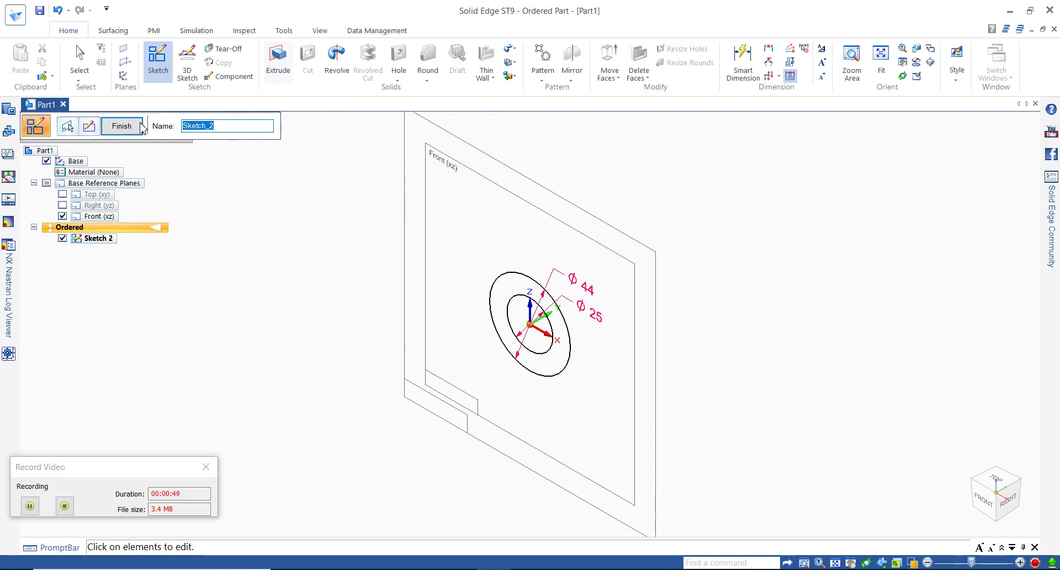
key(Escape)
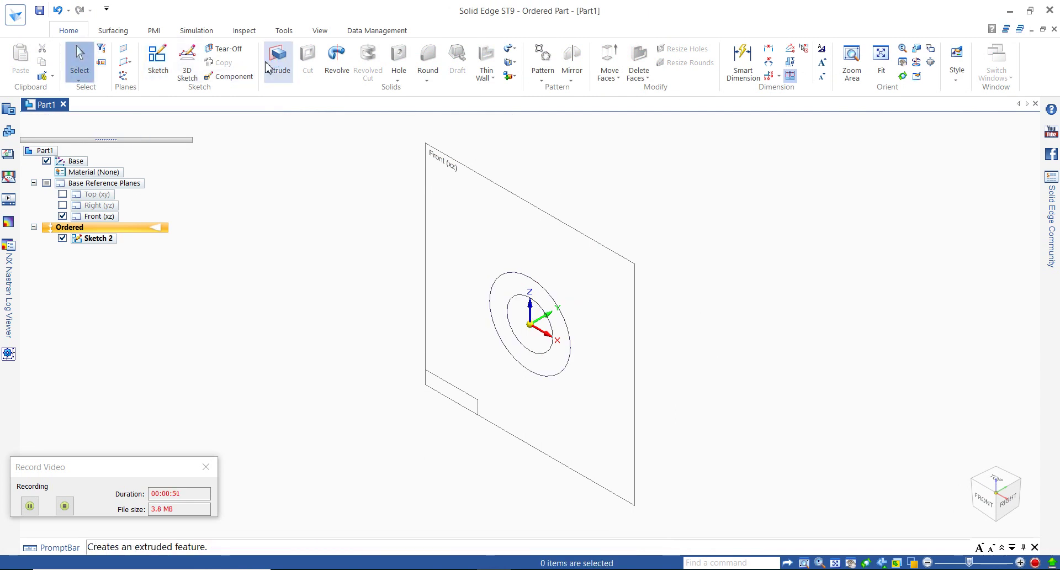
- Extrude the ring between the two sketched circles symmetrically about the Front plane to a total length of 150 mm
click(270, 66)
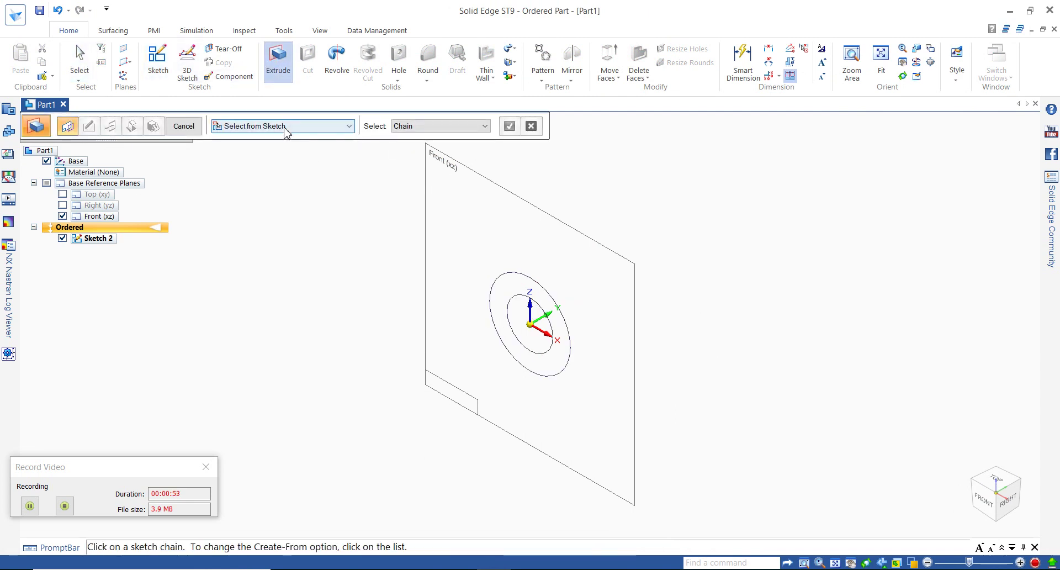
click(519, 278)
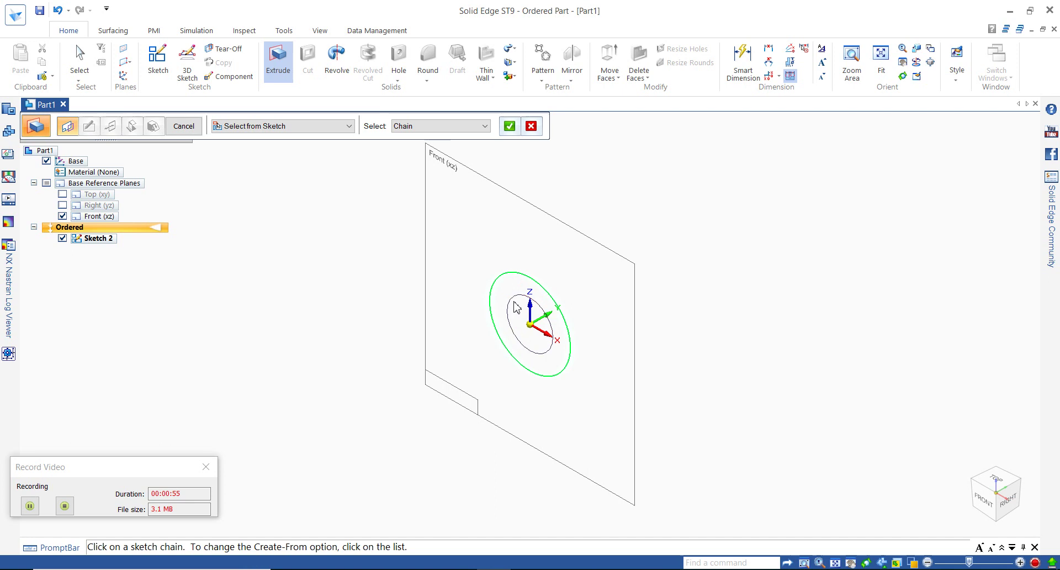
right_click(515, 302)
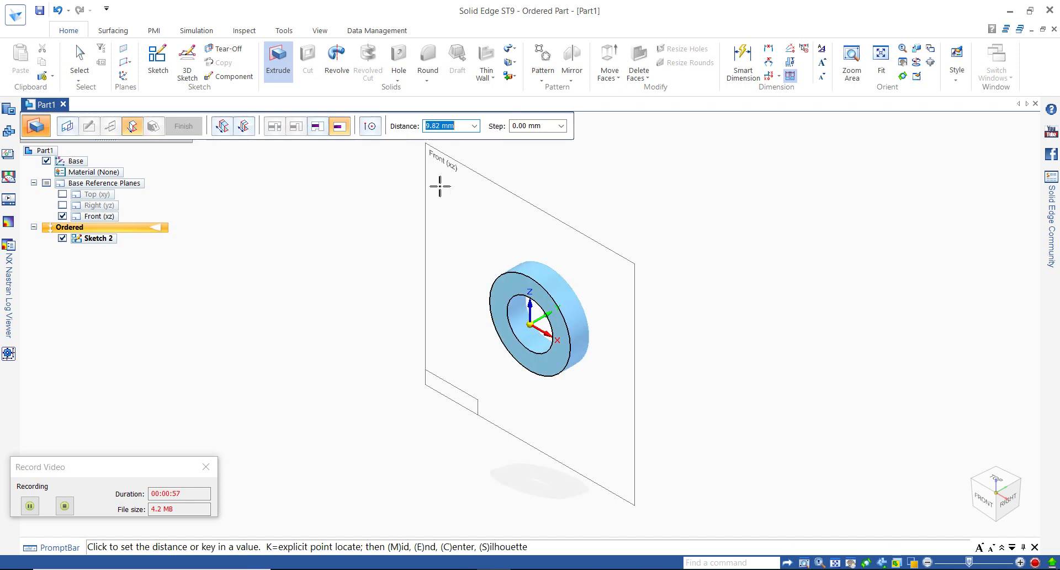
click(253, 129)
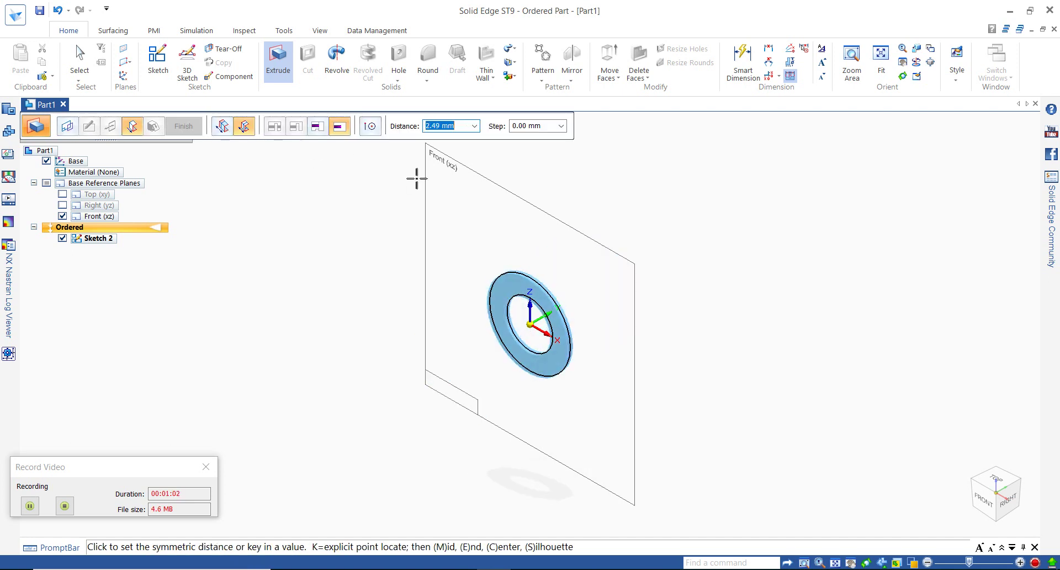
key(Return)
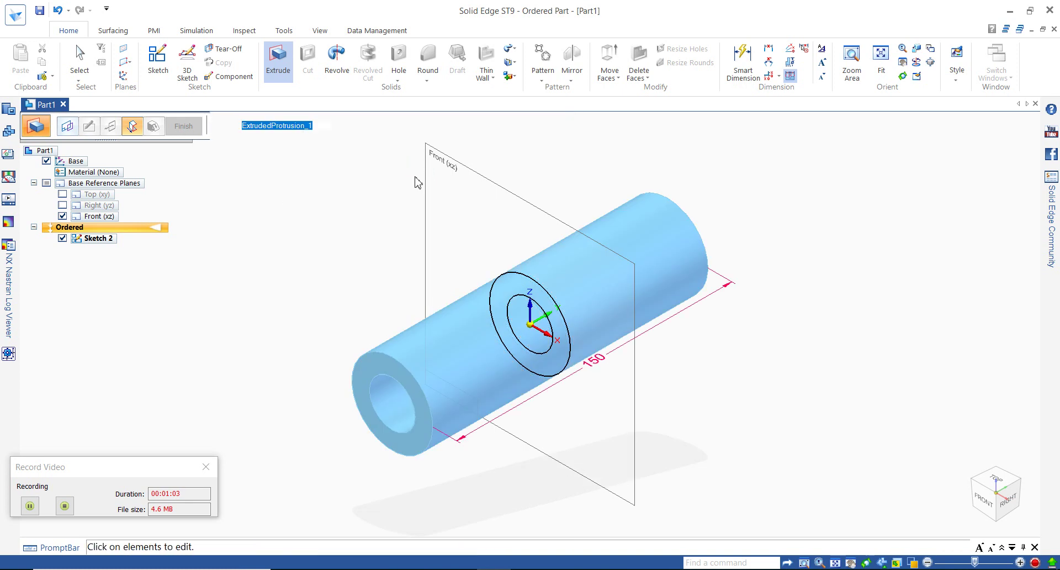
click(178, 130)
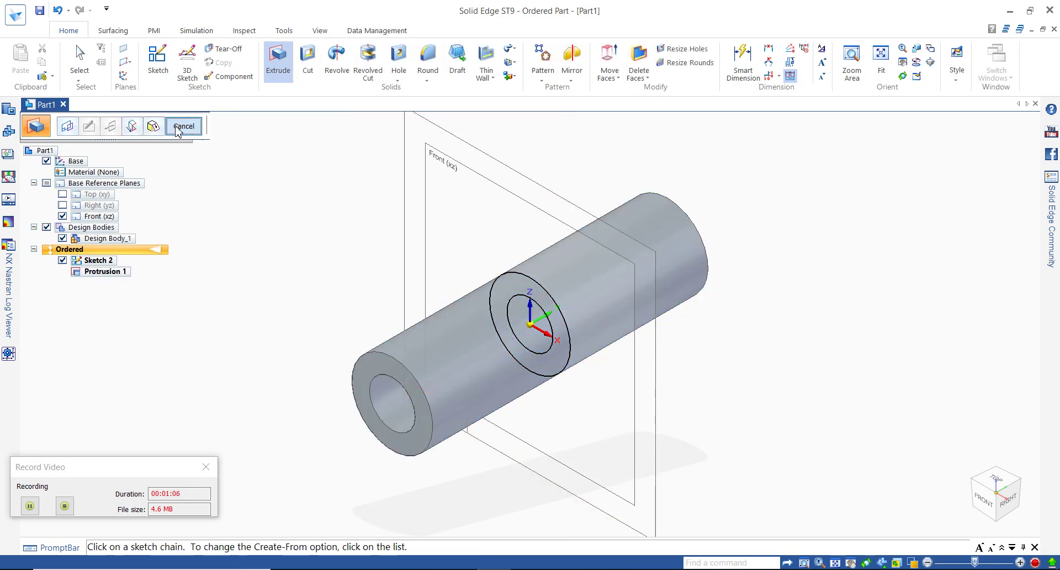
key(Escape)
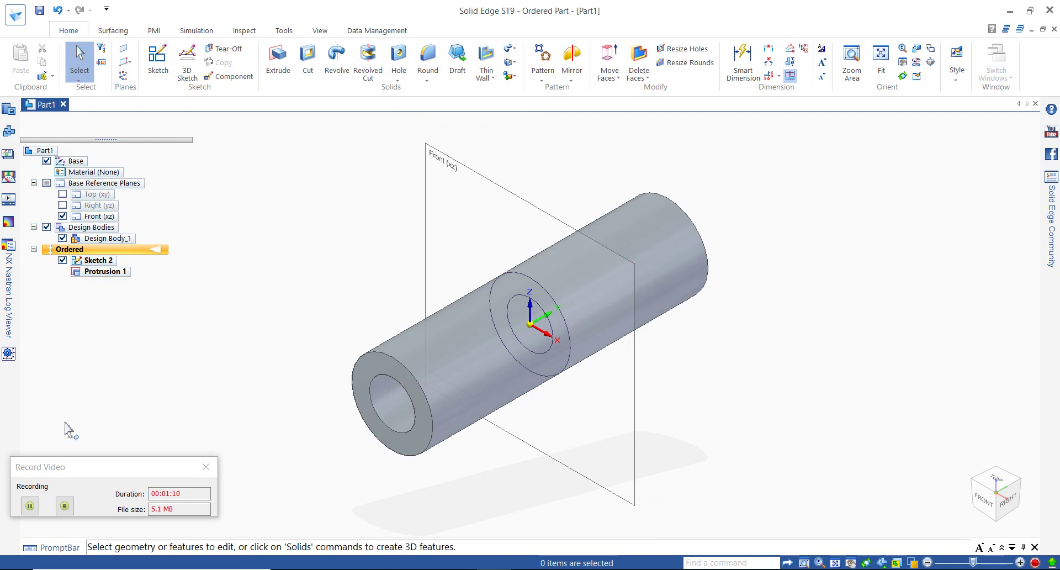
click(30, 505)
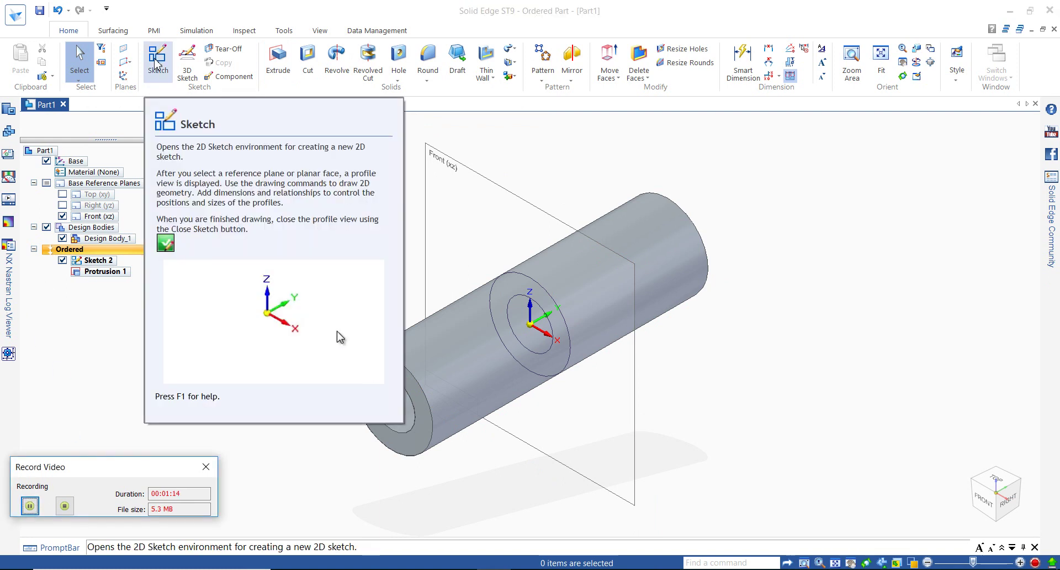
- Start a Cut on a plane tangent to the tube's outer cylindrical face at an angle of 90°
click(319, 67)
click(239, 131)
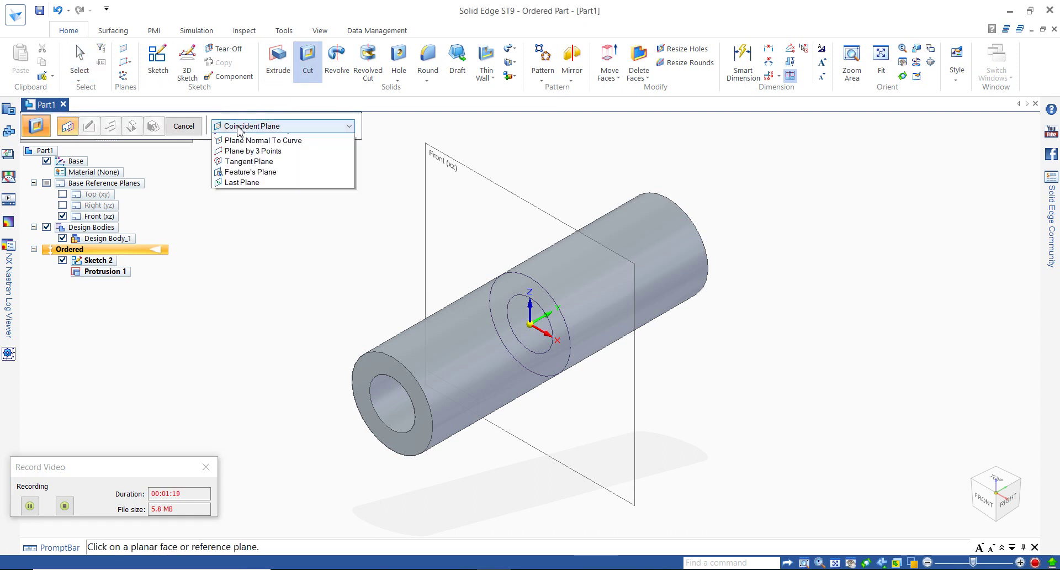
click(234, 226)
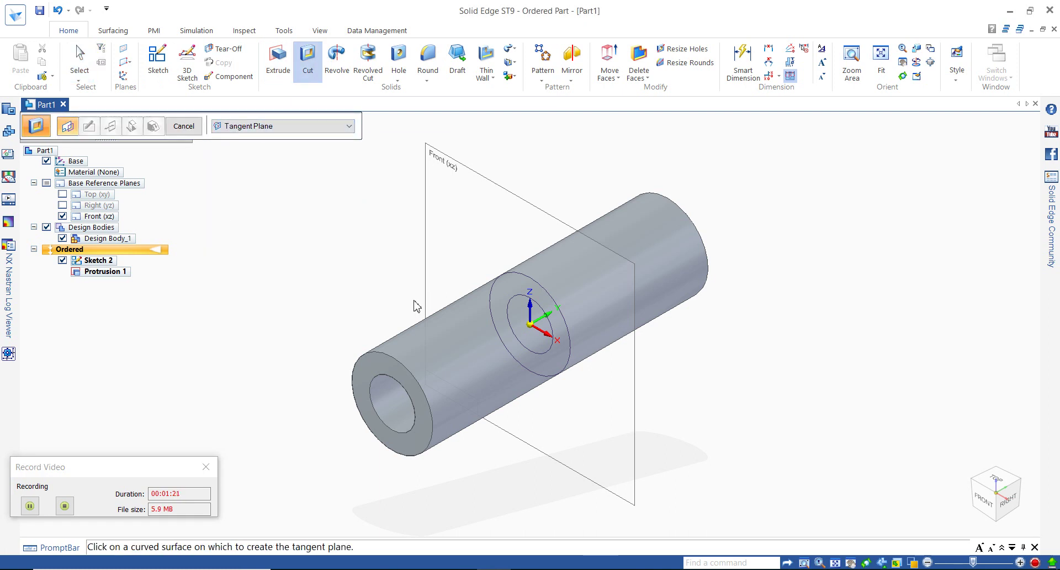
click(457, 347)
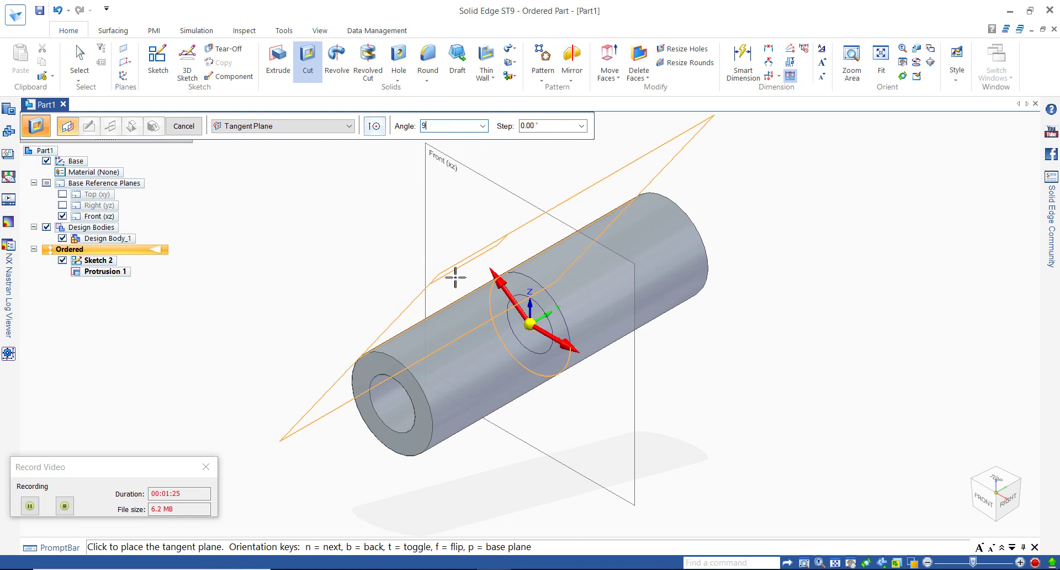
text(90)
key(Return)
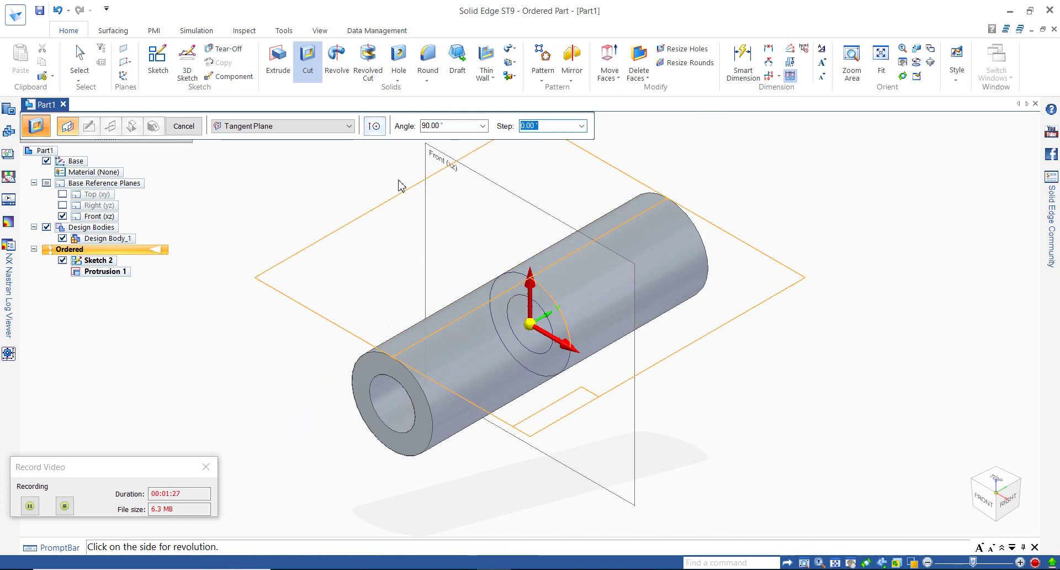
click(412, 191)
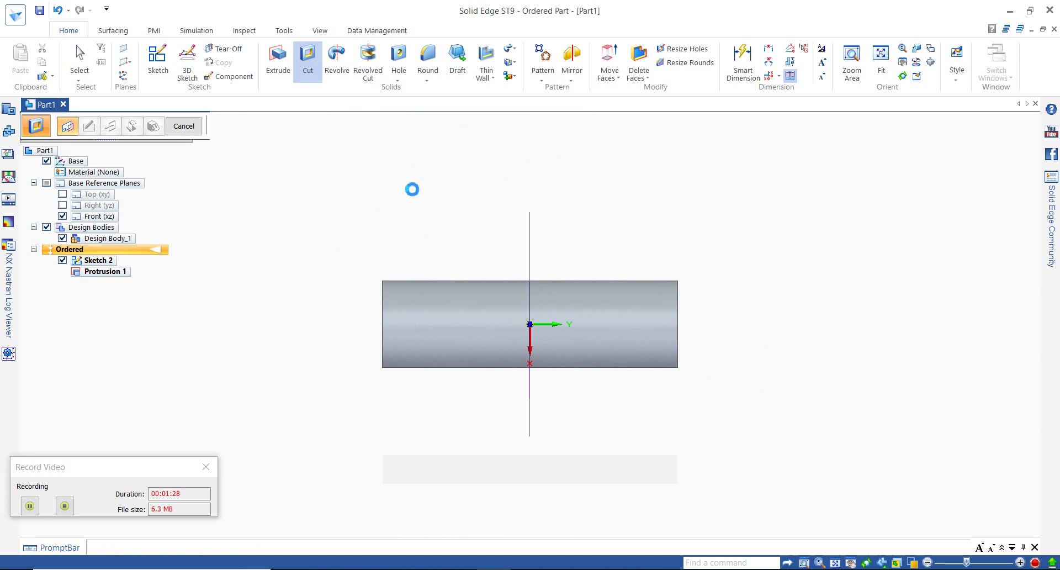
- Sketch a rectangle about 34 mm by 9 mm along the tube near its negative-Y end
click(151, 62)
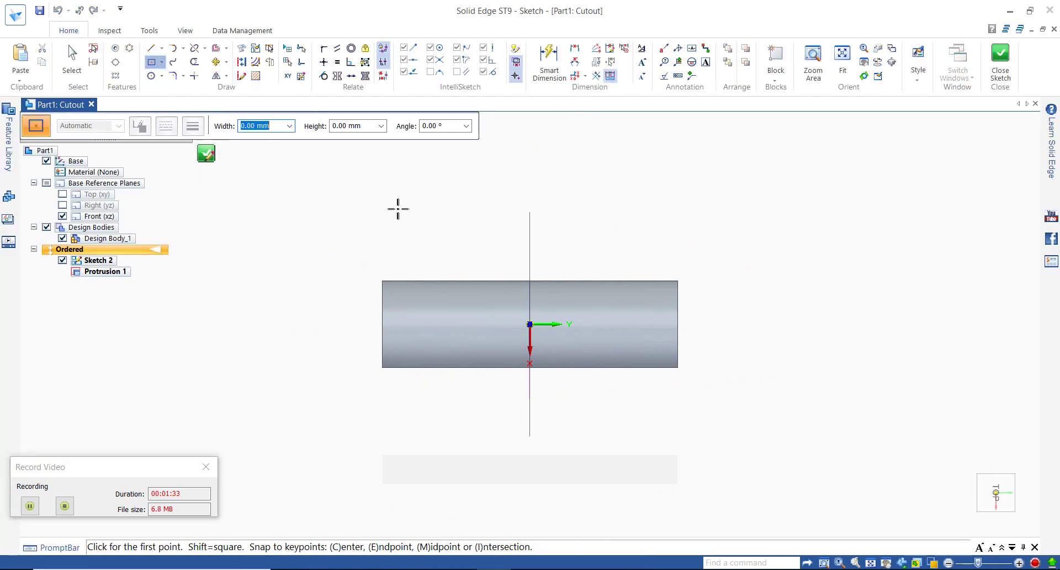
click(425, 307)
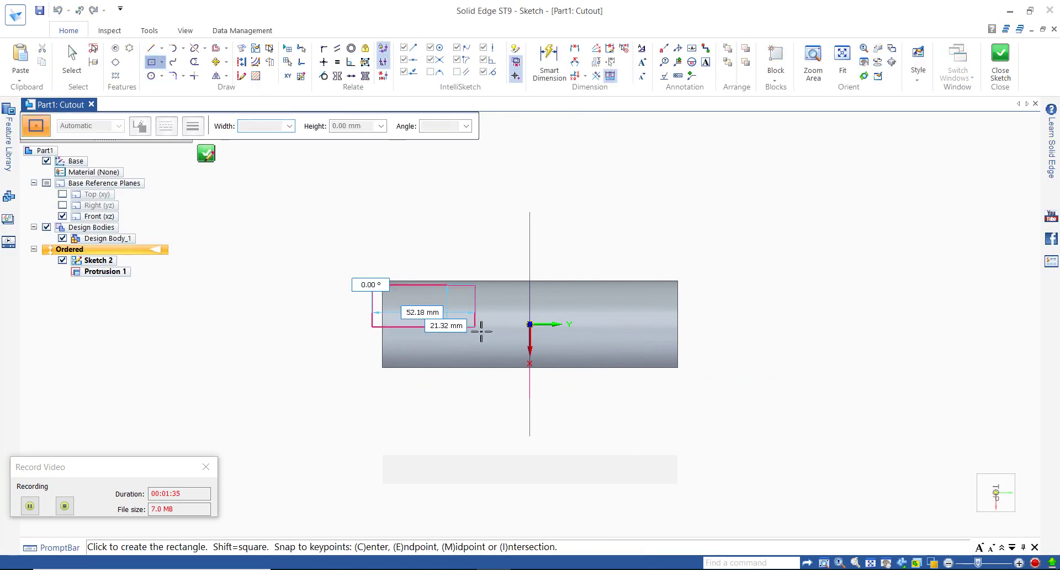
click(456, 315)
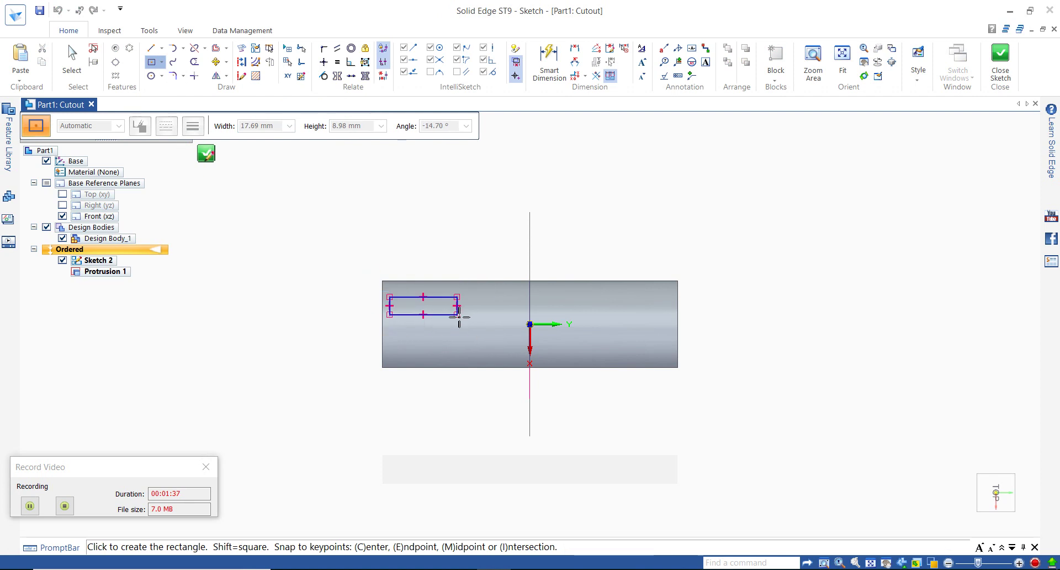
- Dimension the rectangle to 28 mm long along the tube and 6 mm wide
click(554, 73)
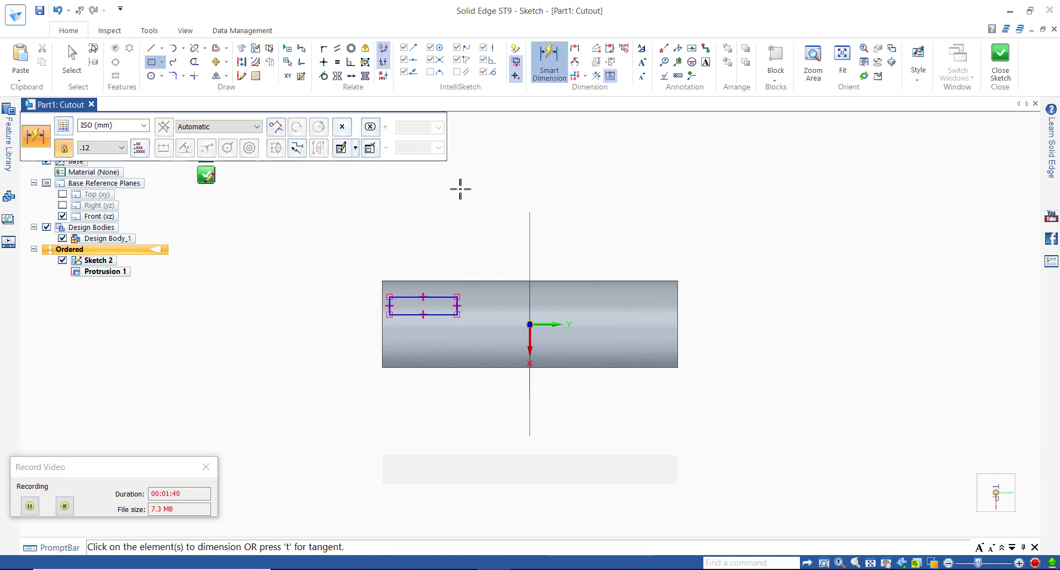
click(407, 297)
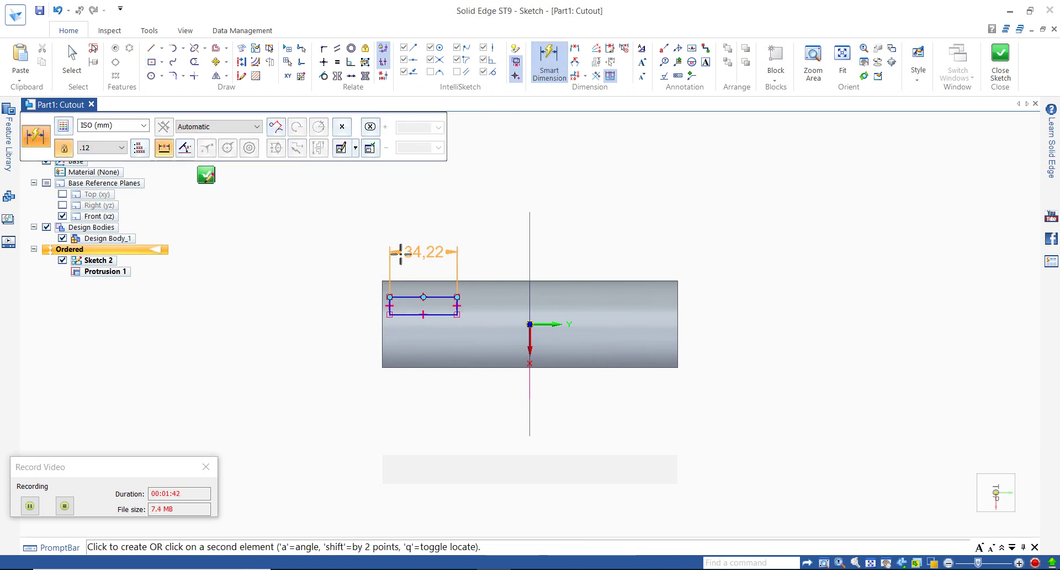
click(402, 252)
text(28)
key(Return)
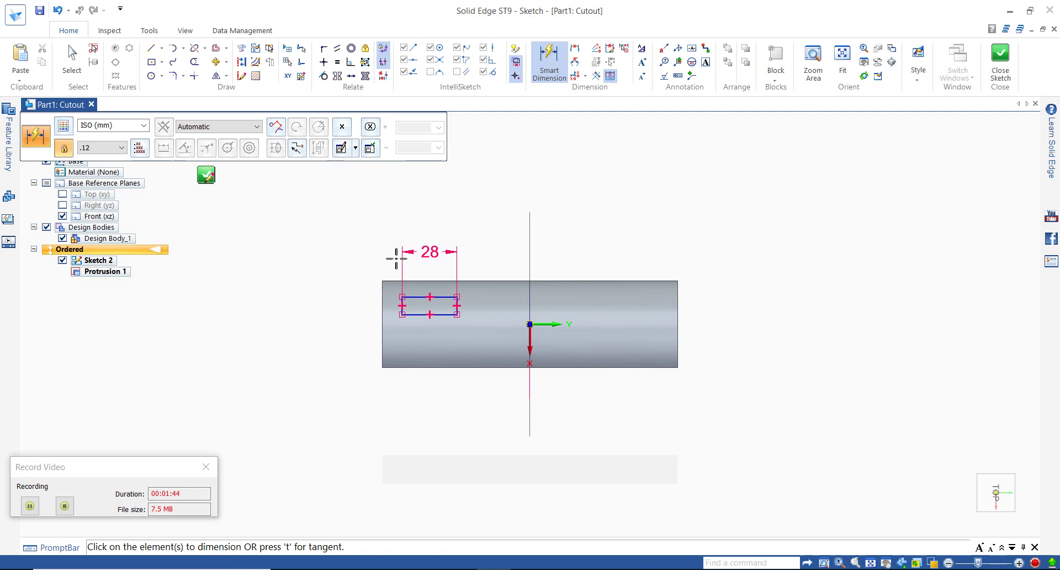
click(402, 305)
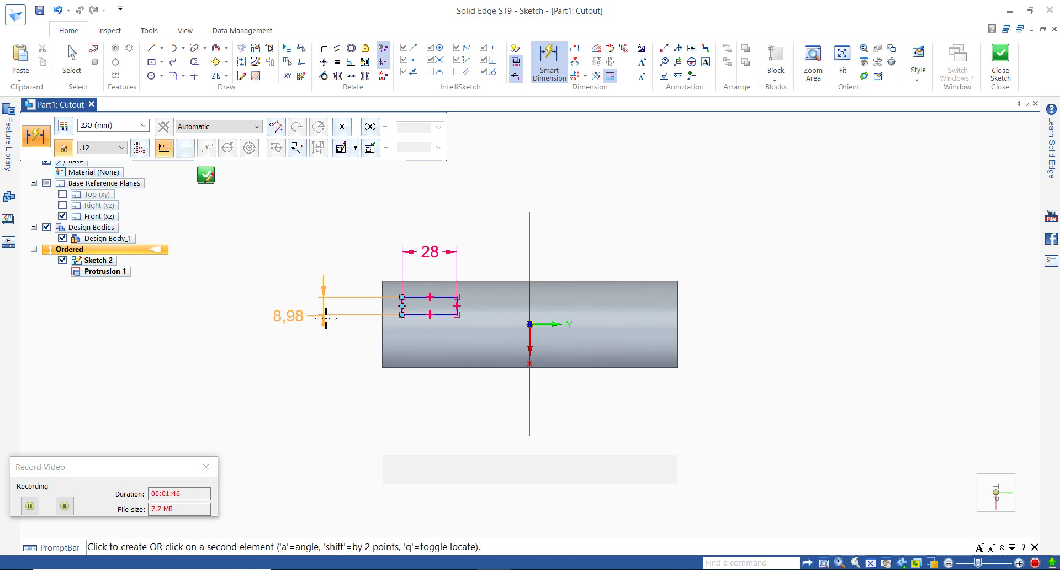
click(325, 316)
text(6)
key(Return)
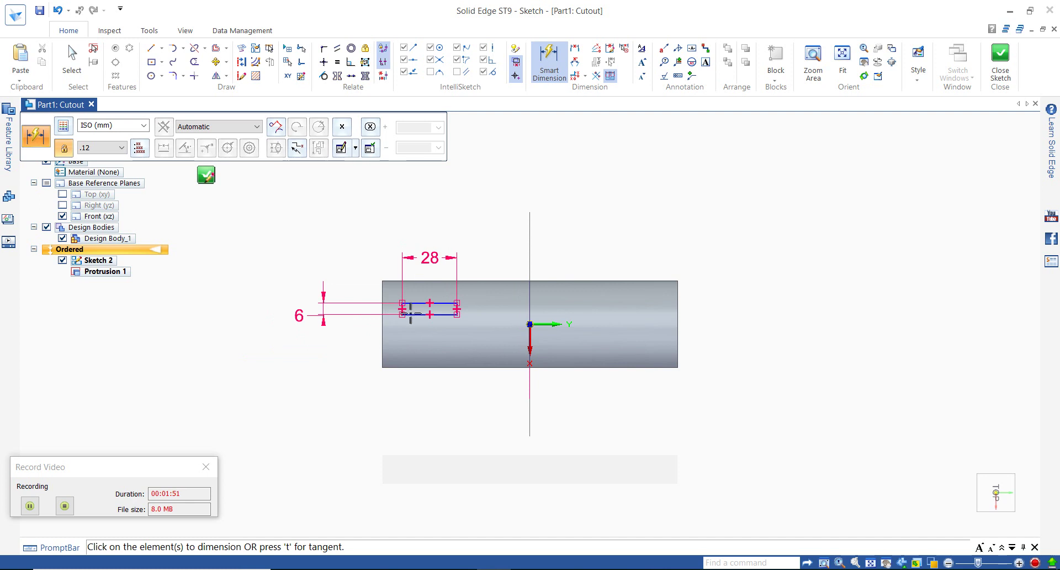
- Dimension the rectangle's outer short edge 25 mm from the tube's negative-Y end face
scroll(403, 309, up, 5)
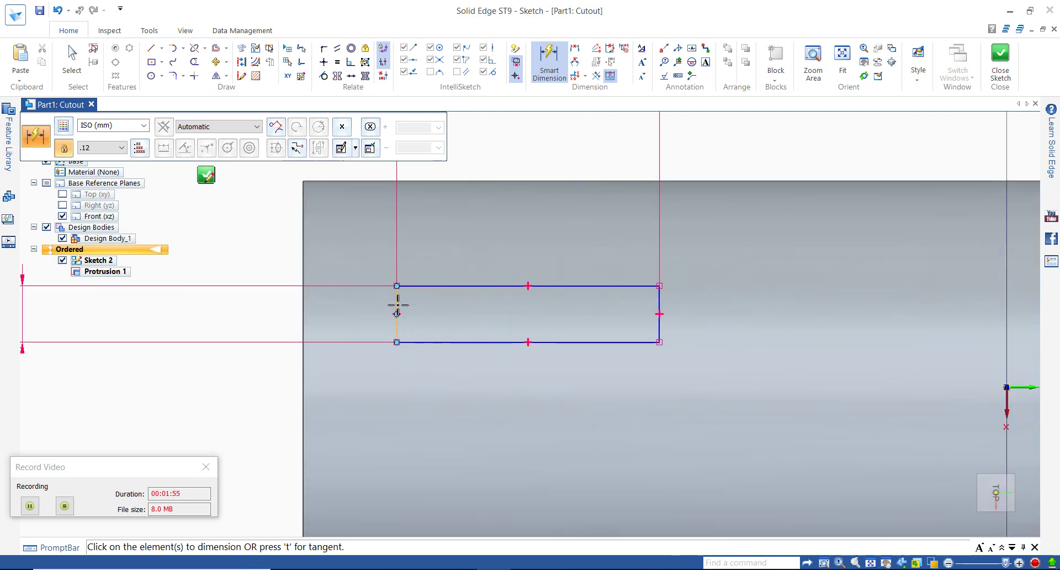
click(397, 305)
click(307, 299)
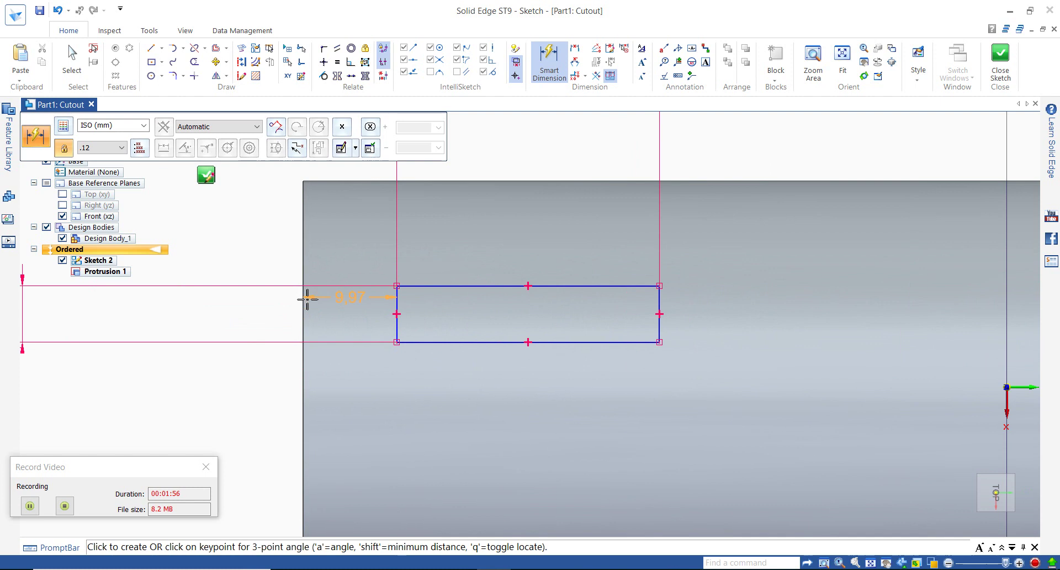
click(317, 171)
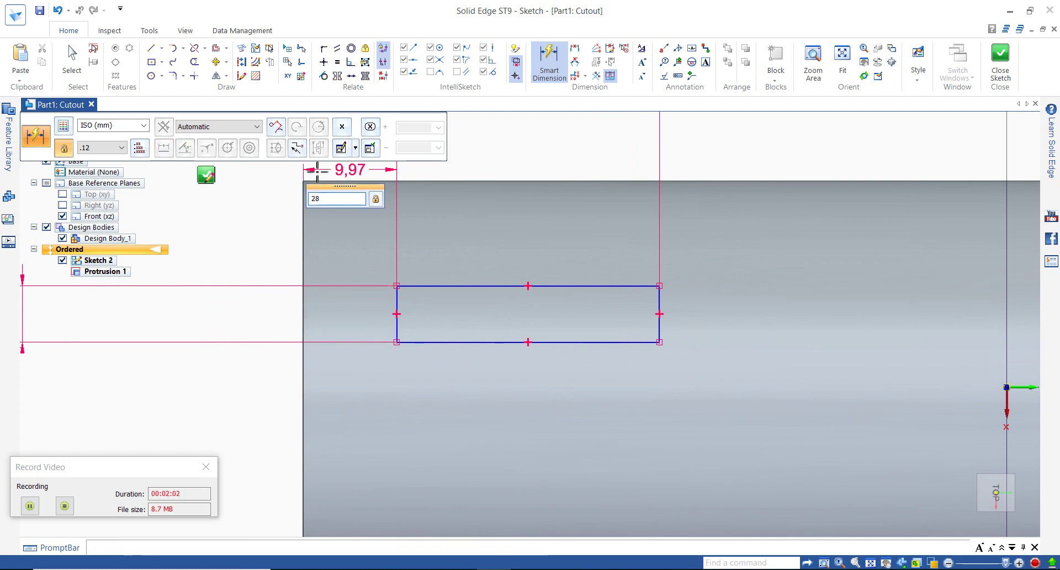
text(25)
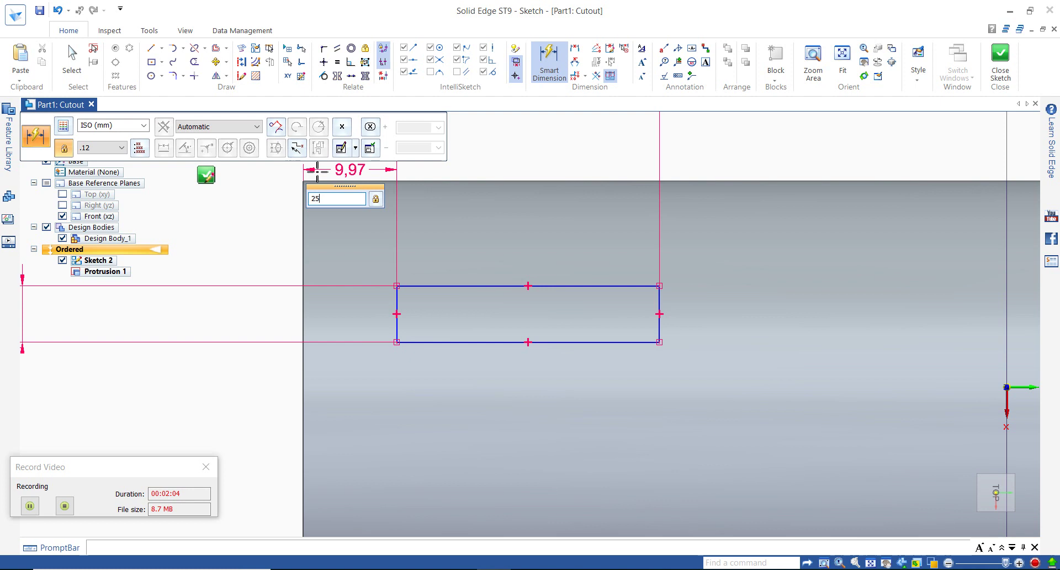
key(Return)
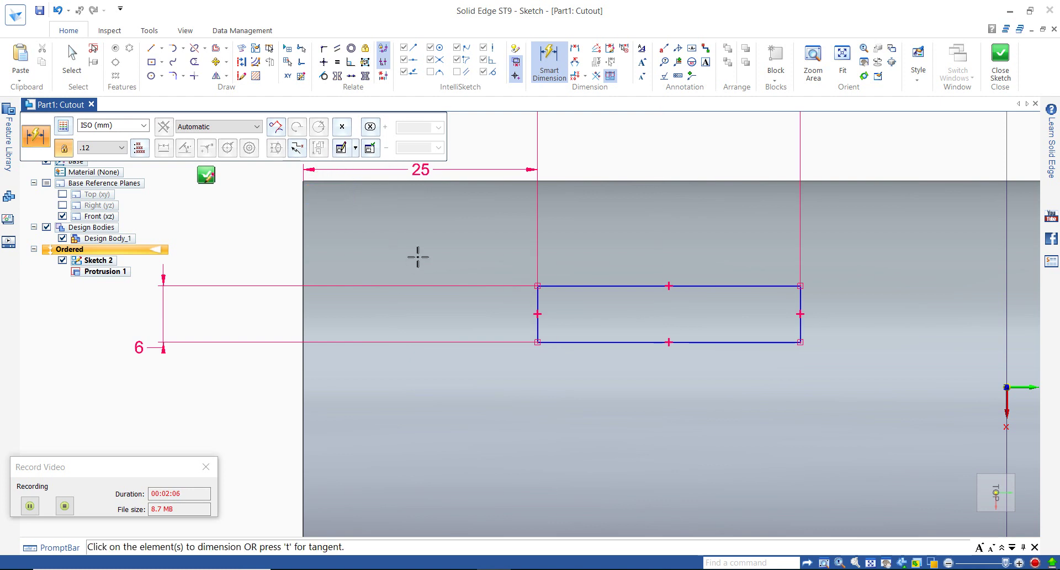
- Try to make the rectangle's inner short edge collinear with the Y axis
click(351, 75)
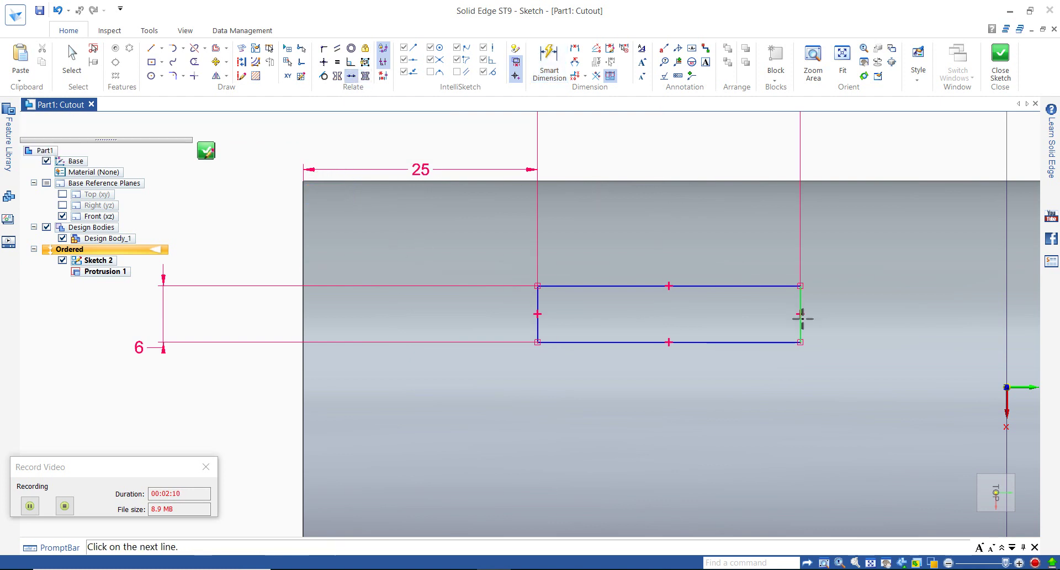
click(1017, 386)
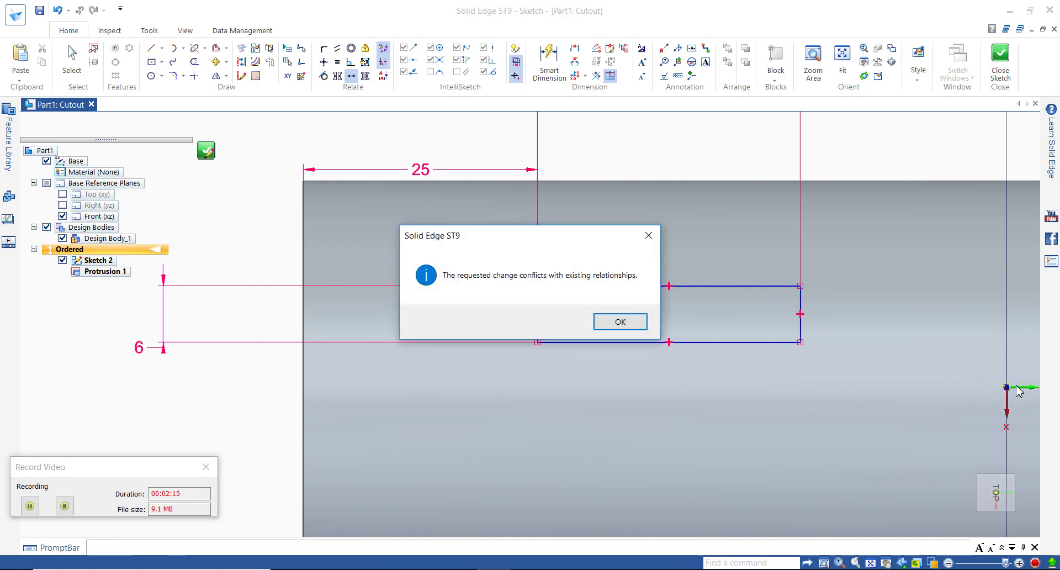
click(626, 323)
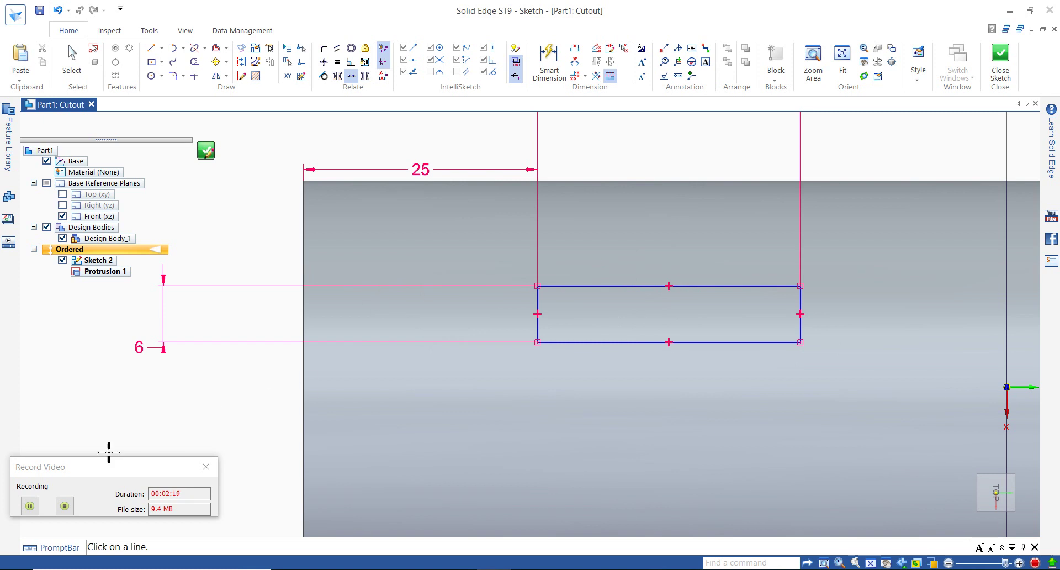
click(30, 506)
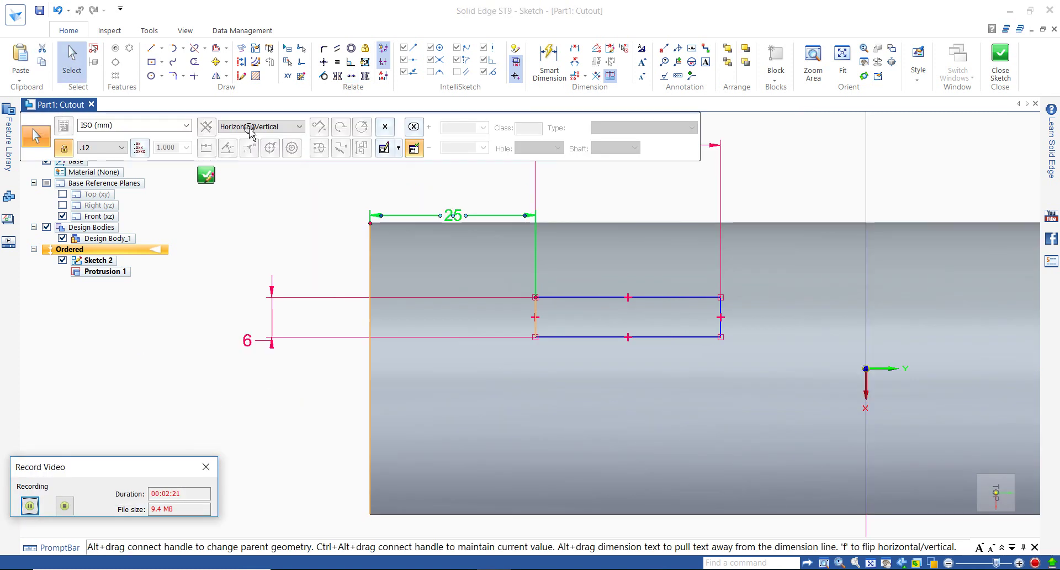
- Make the rectangle's two long edges symmetric about the Y axis
click(337, 76)
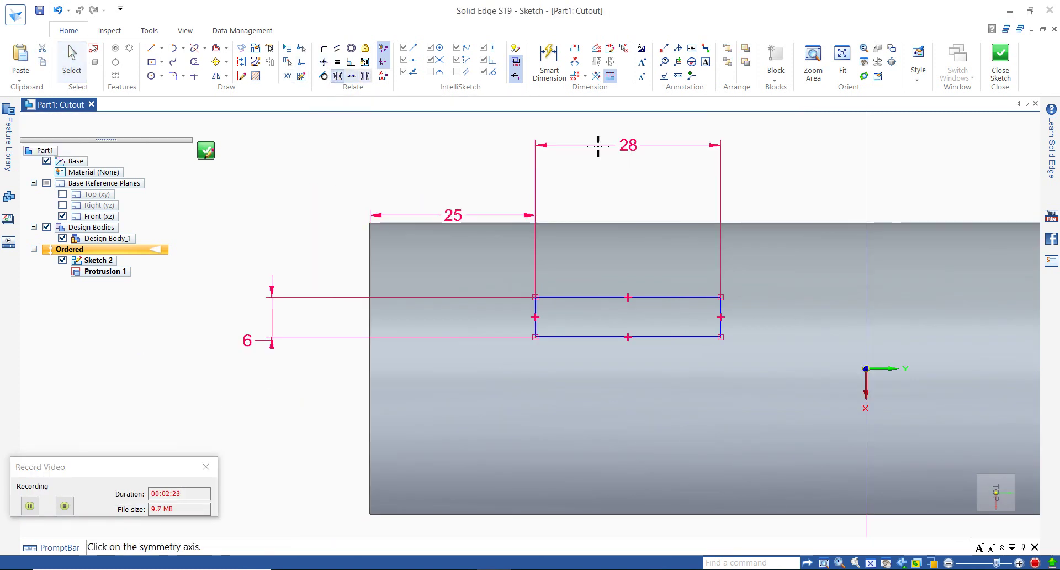
click(884, 372)
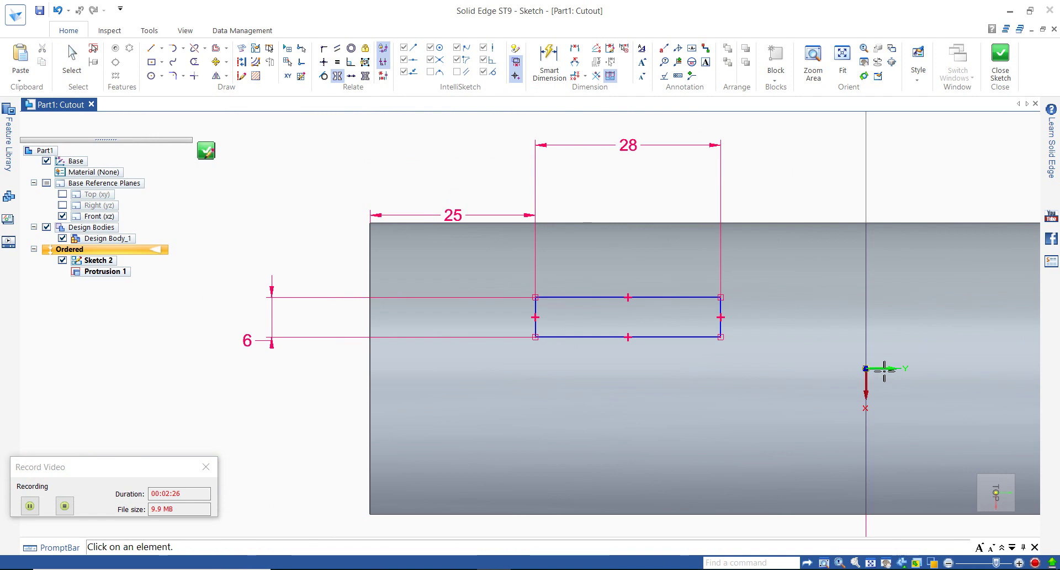
click(698, 298)
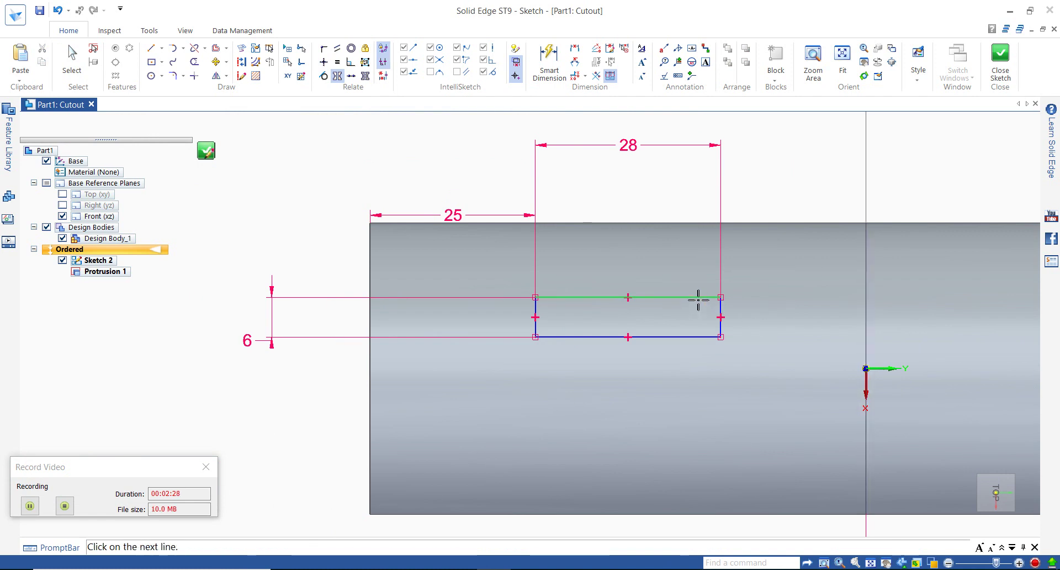
click(688, 336)
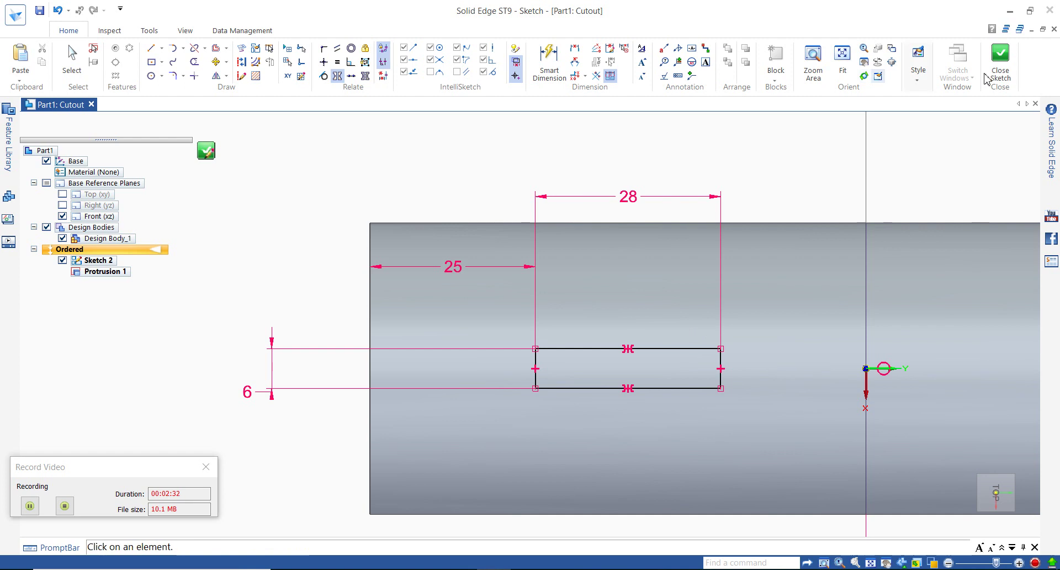
- Close the sketch and cut the rectangle downward through both tube walls to a depth of about 97 mm
click(999, 65)
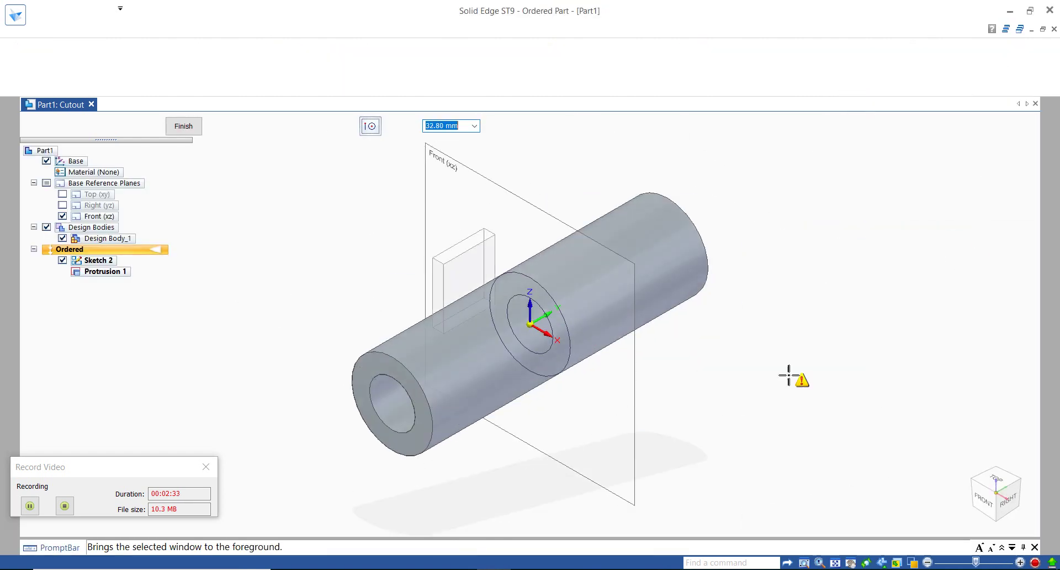
click(754, 524)
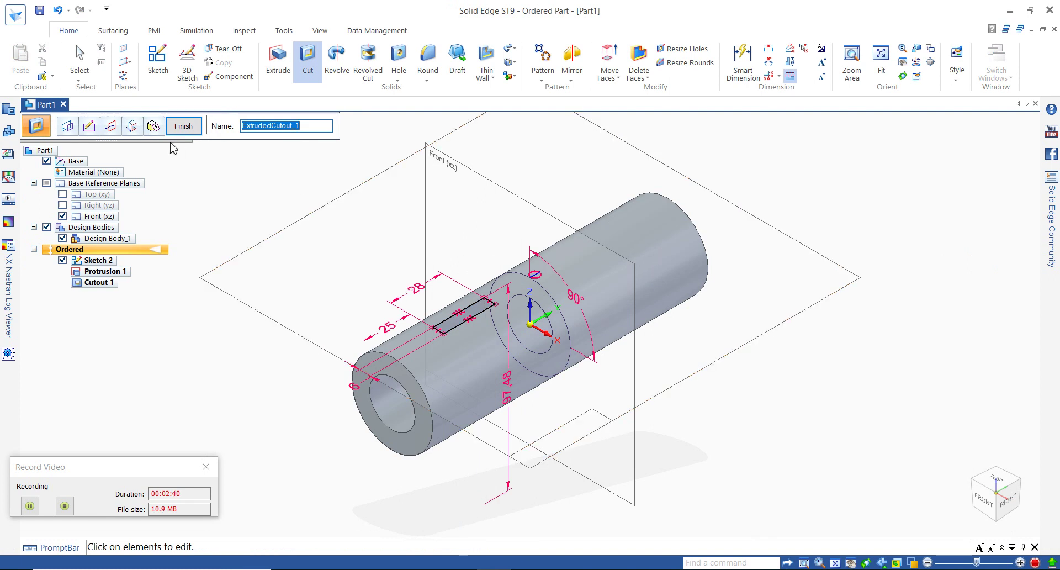
click(182, 126)
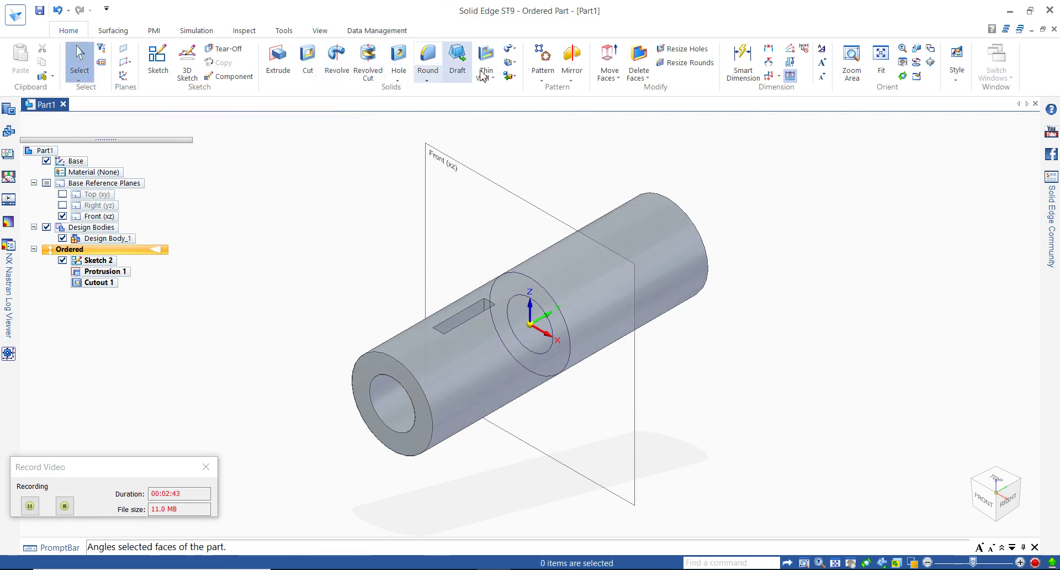
- Mirror the slot cutout about the Front (xz) plane to the other half of the tube
click(571, 63)
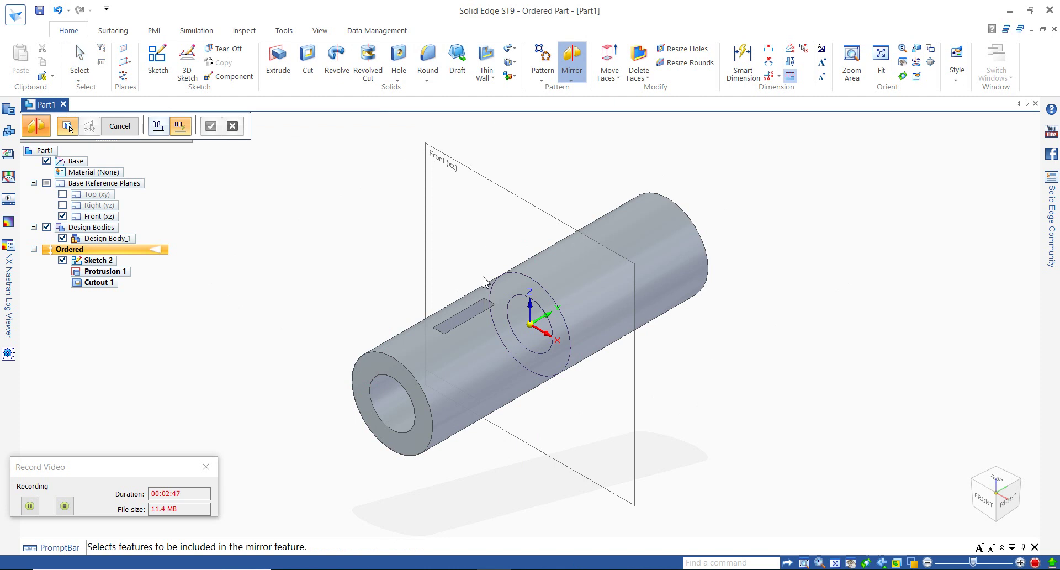
click(478, 295)
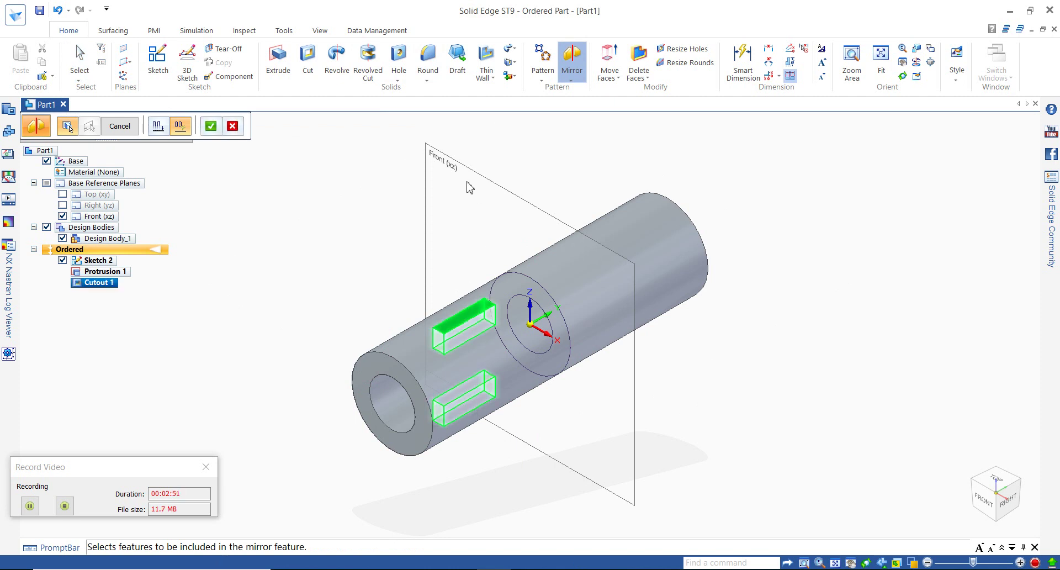
key(Return)
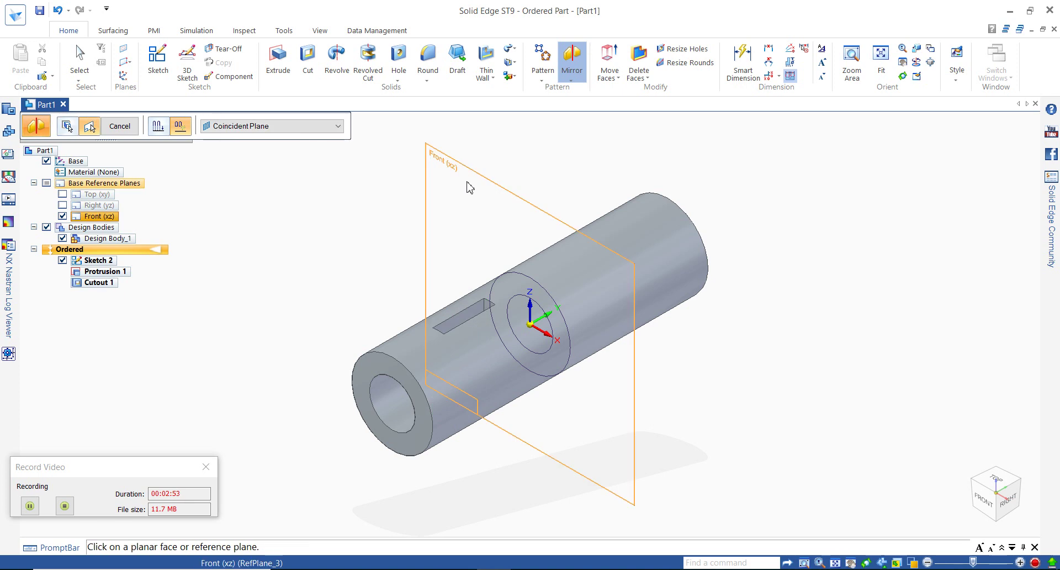
click(467, 187)
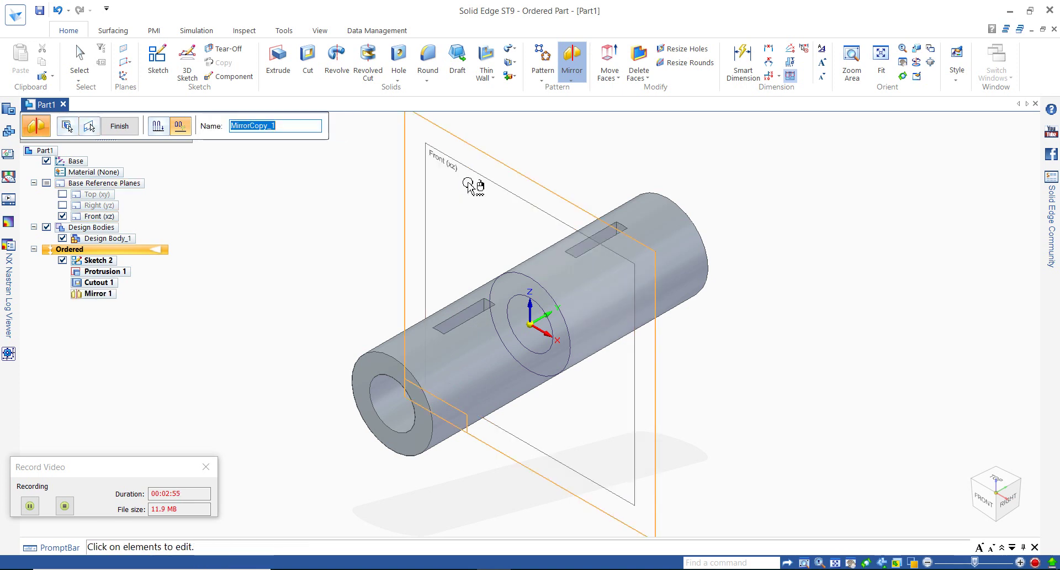
key(Escape)
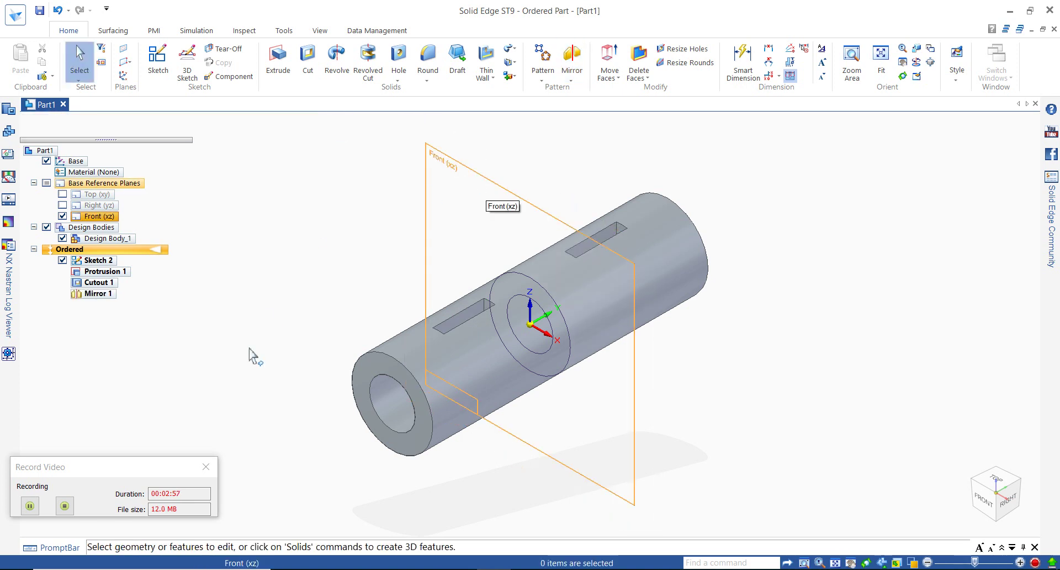
click(28, 490)
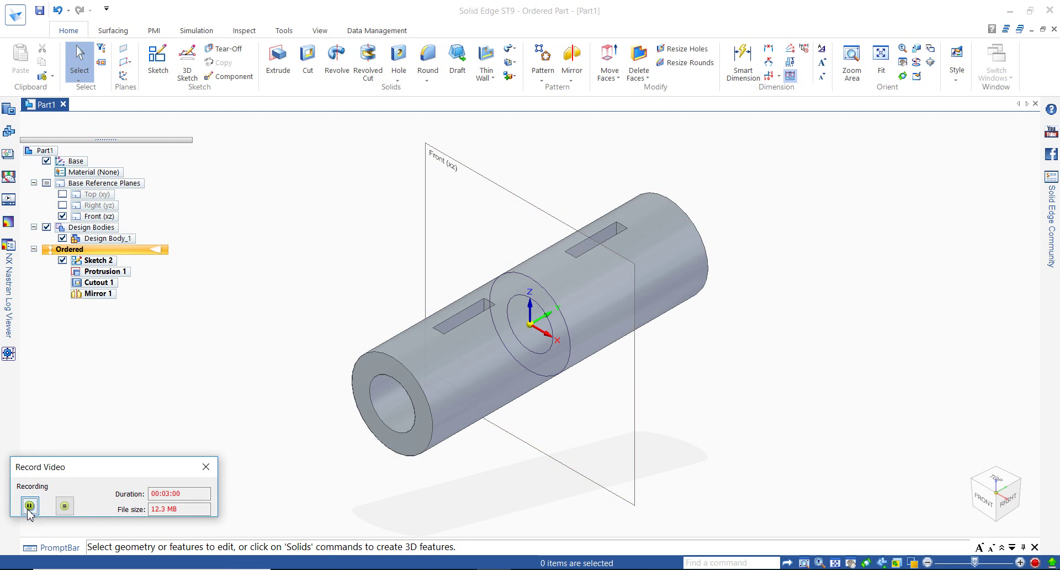
- Round the outer circular edges at both tube ends with a 2.50 mm radius
click(428, 58)
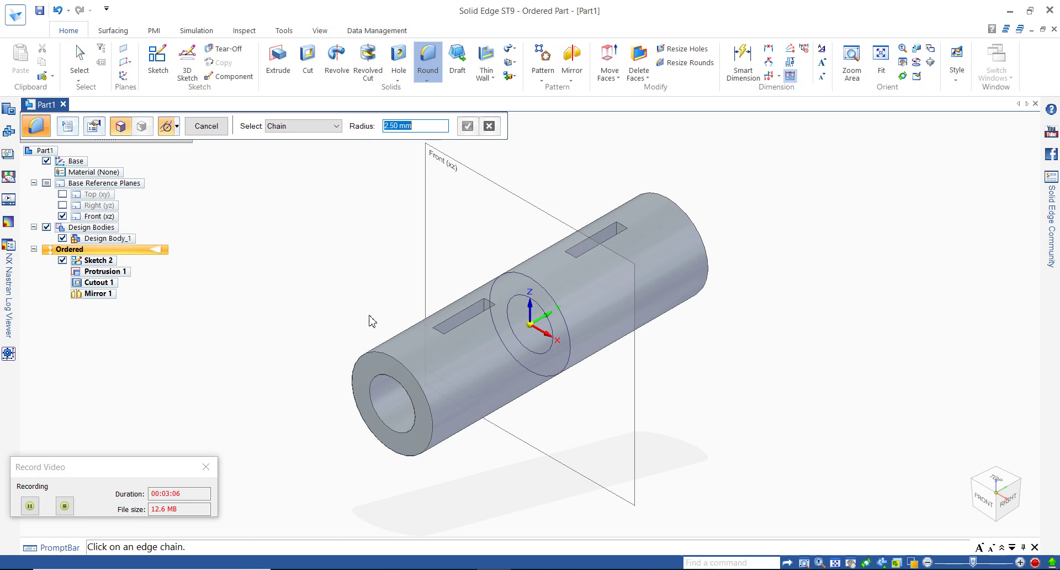
click(390, 360)
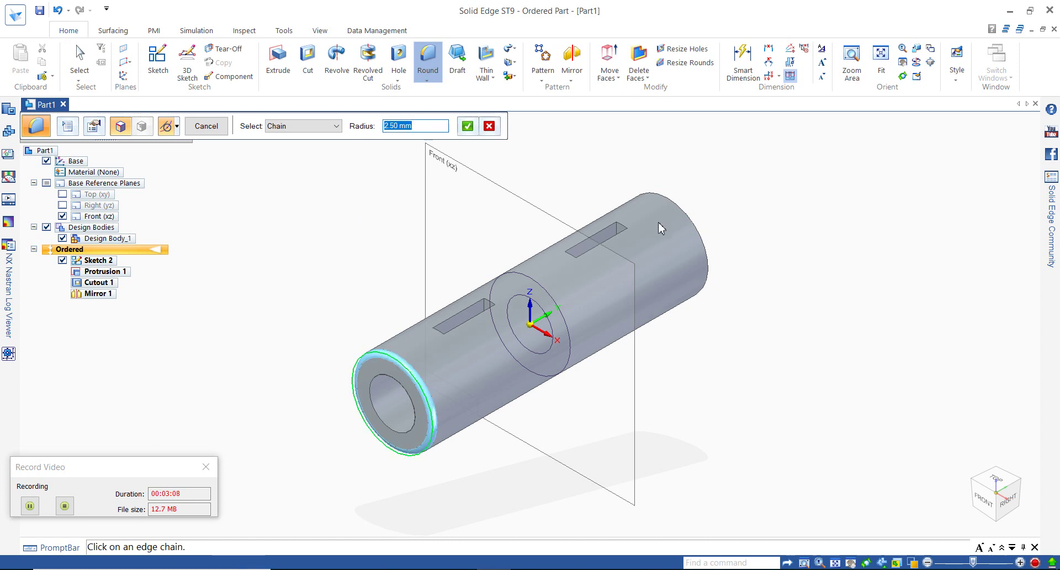
click(683, 215)
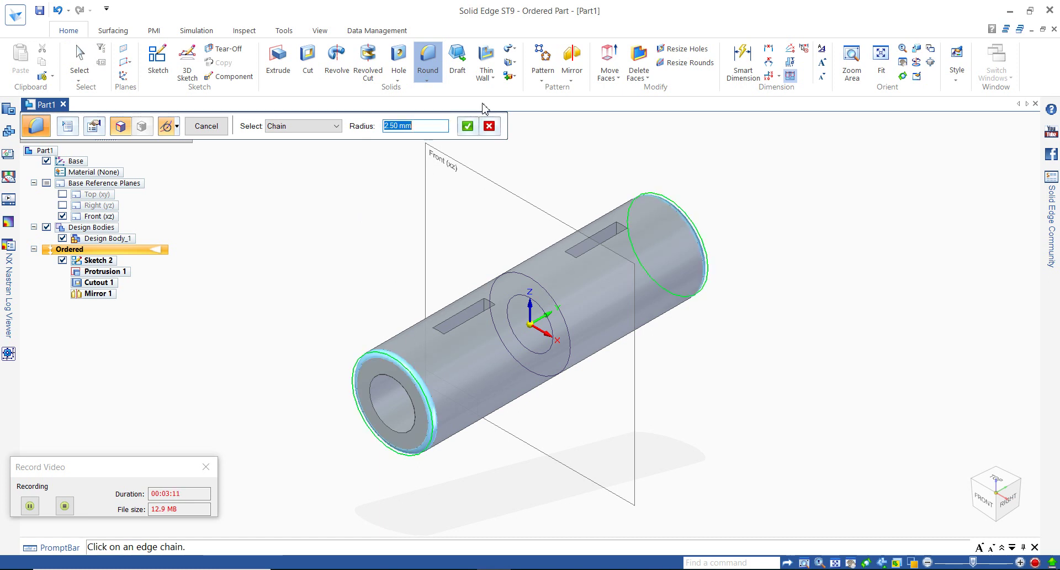
click(467, 130)
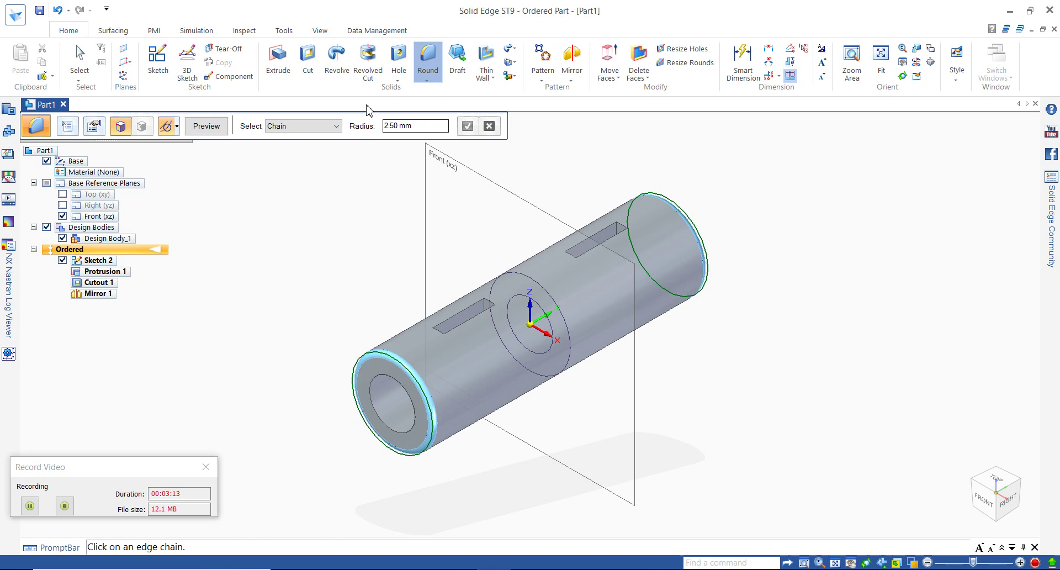
click(208, 127)
click(214, 128)
click(214, 129)
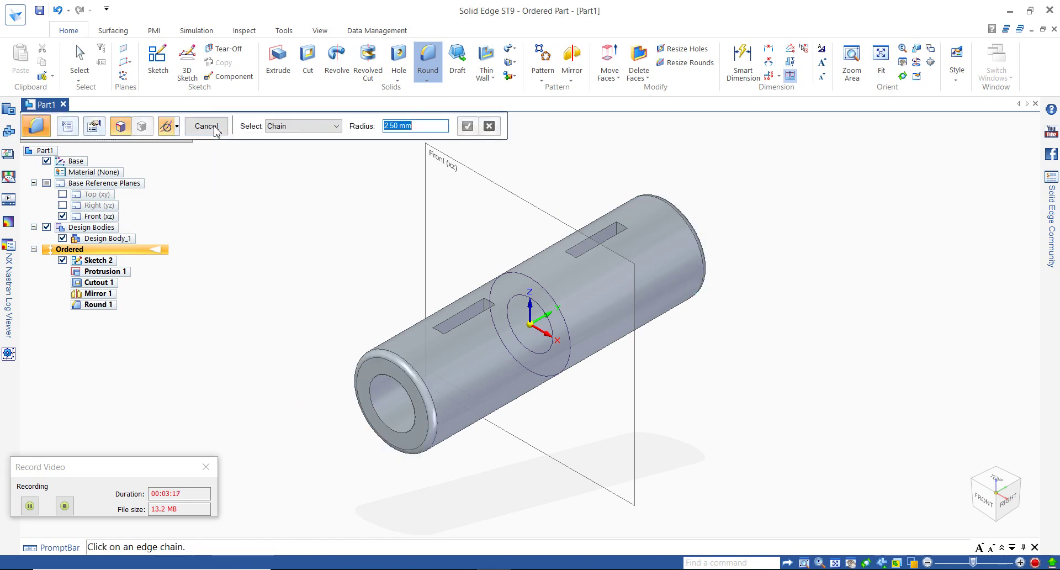
click(206, 132)
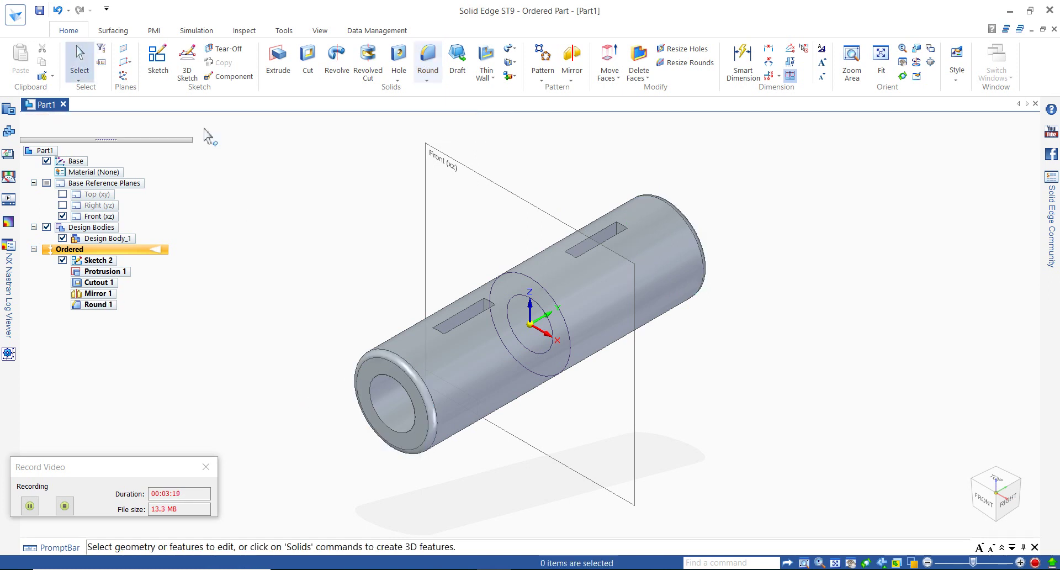
- Save the part as Sleeve in the folder on the Desktop that carries the person's name
click(21, 25)
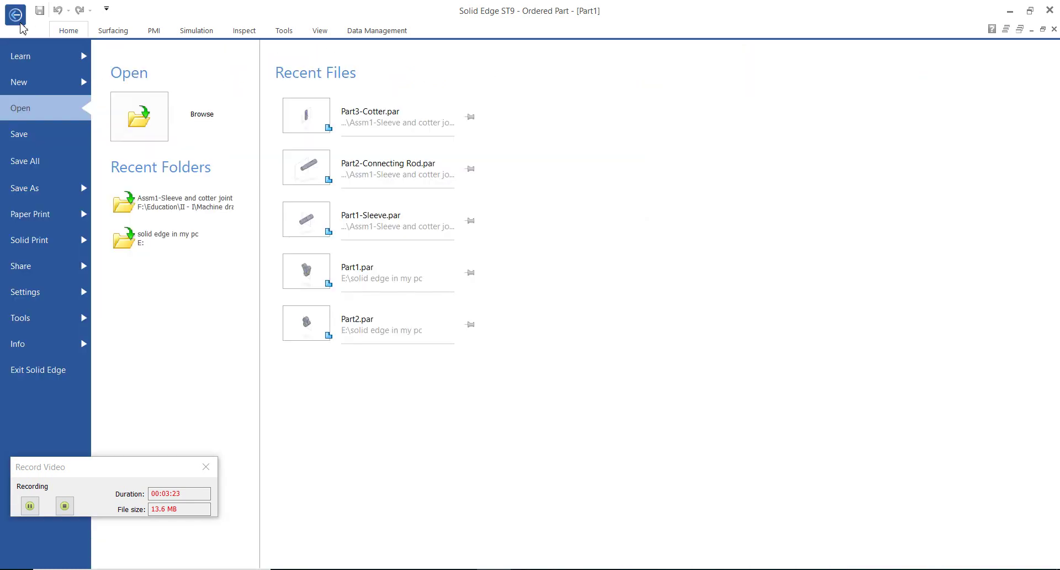
click(57, 133)
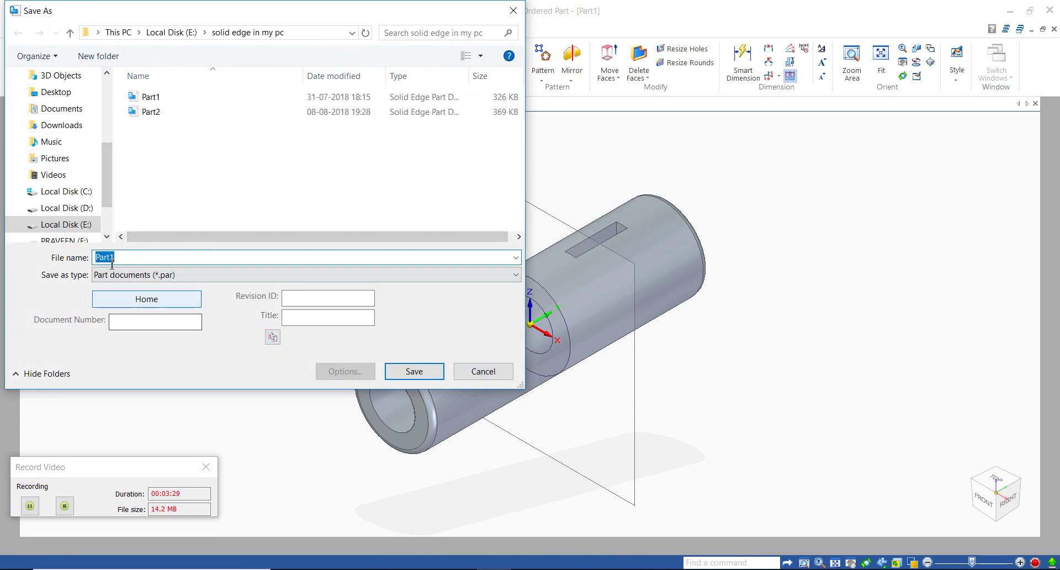
click(60, 98)
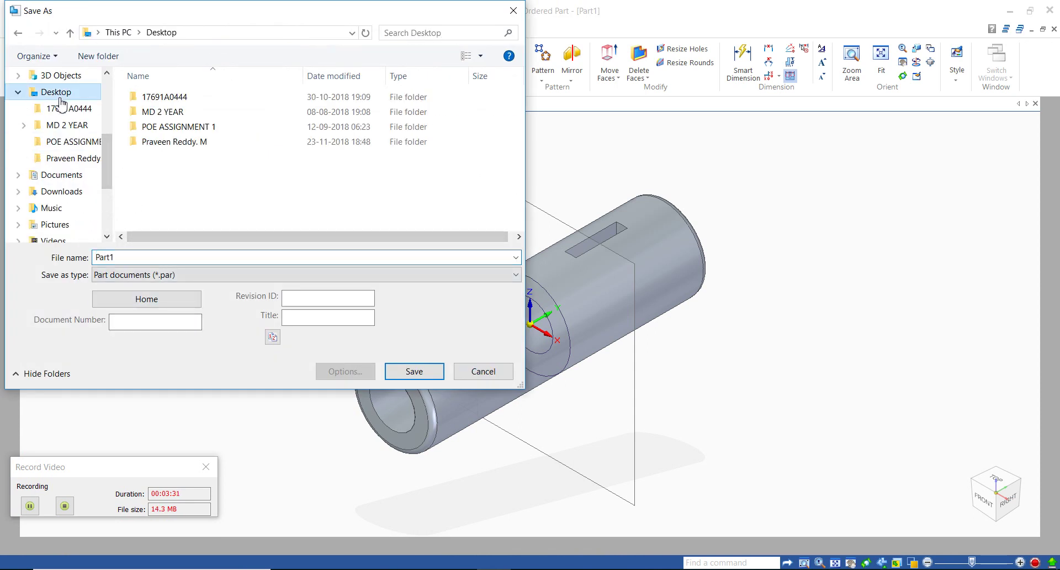
double_click(163, 143)
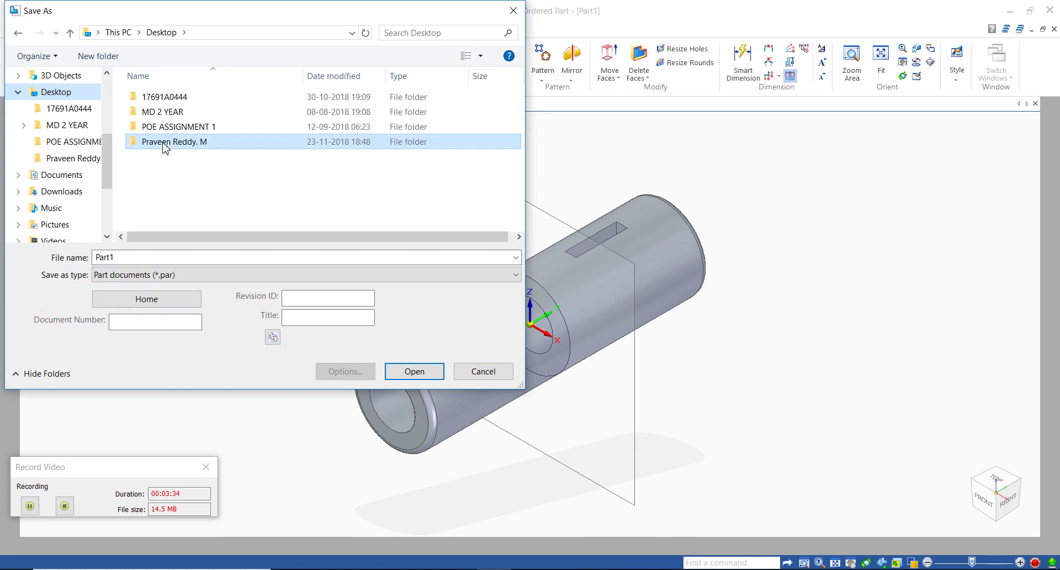
double_click(186, 259)
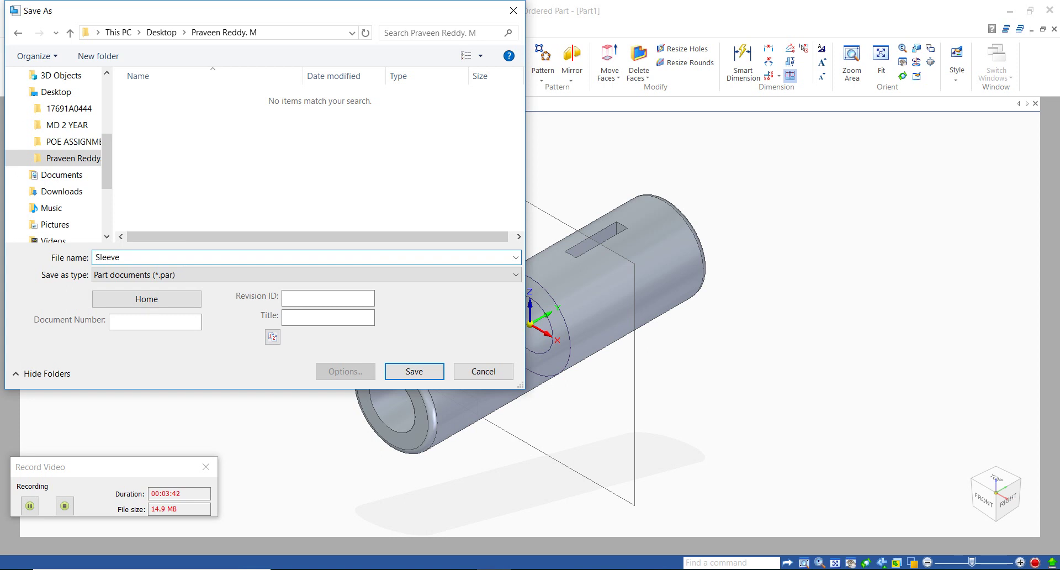
key(Return)
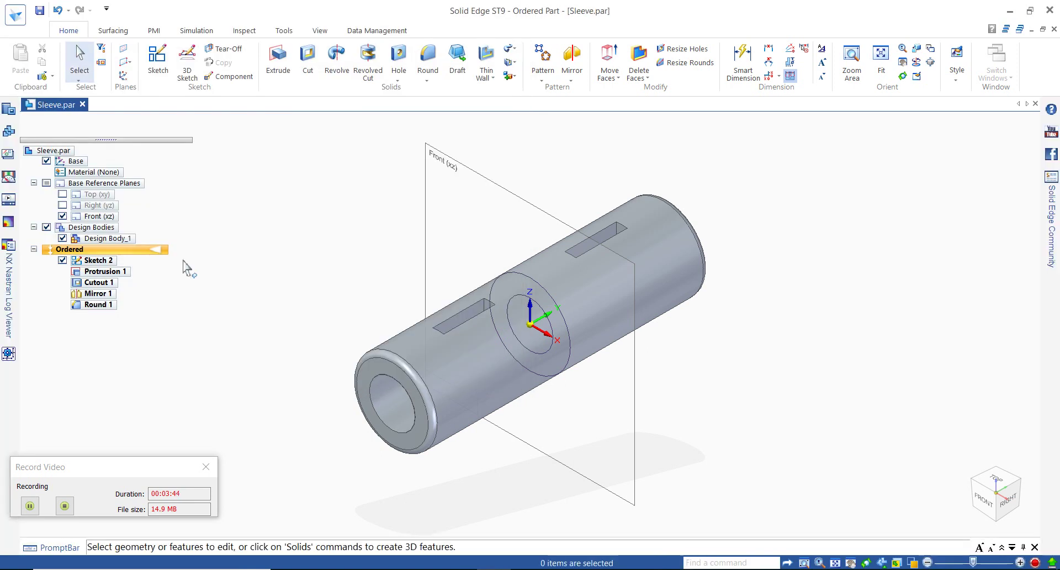
- Create a document from the iso metric part.par template and save it as Connecting Rod in the folder containing Sleeve
key(ctrl+n)
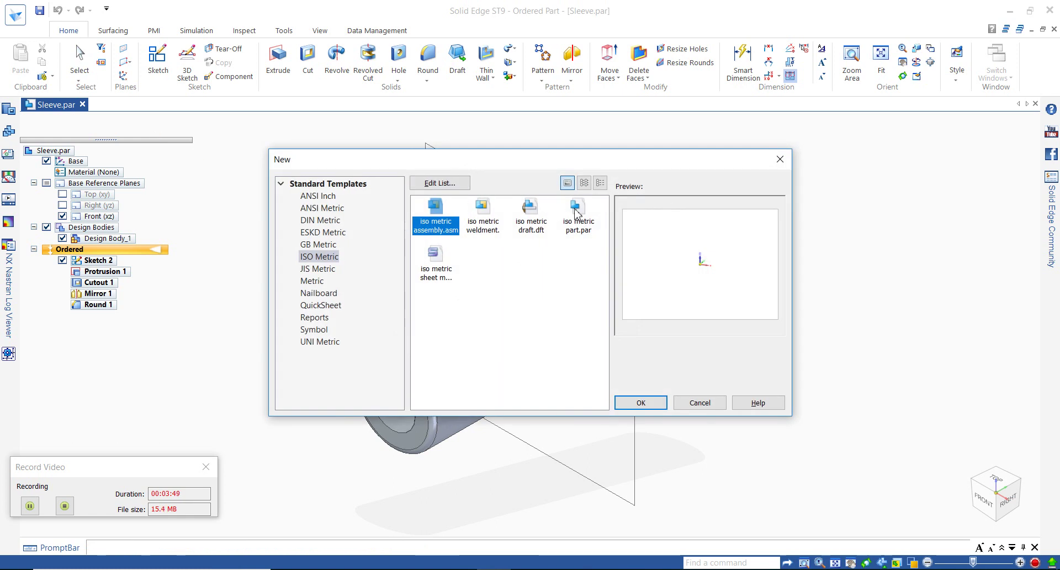
click(576, 213)
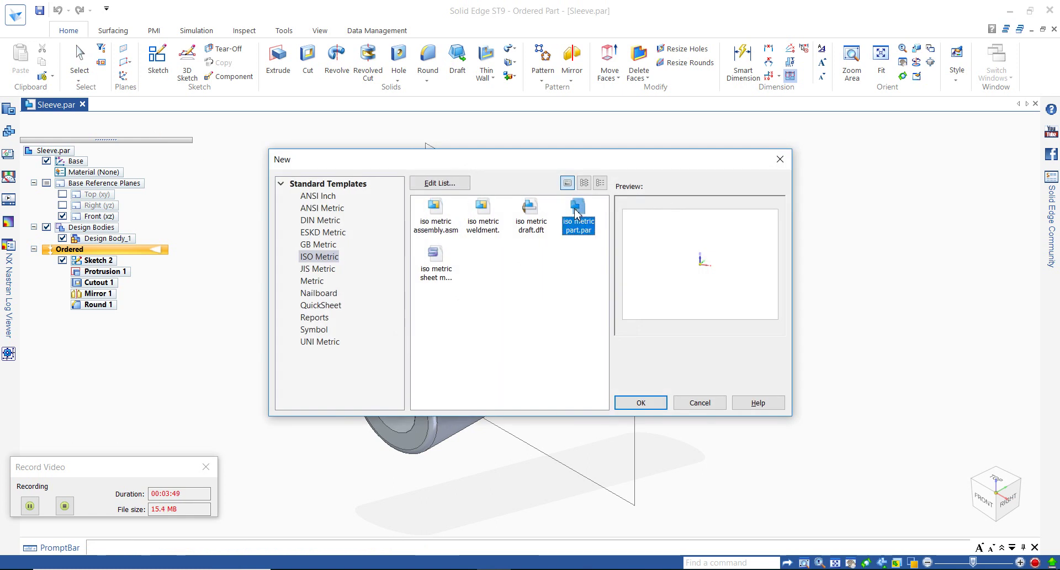
click(640, 402)
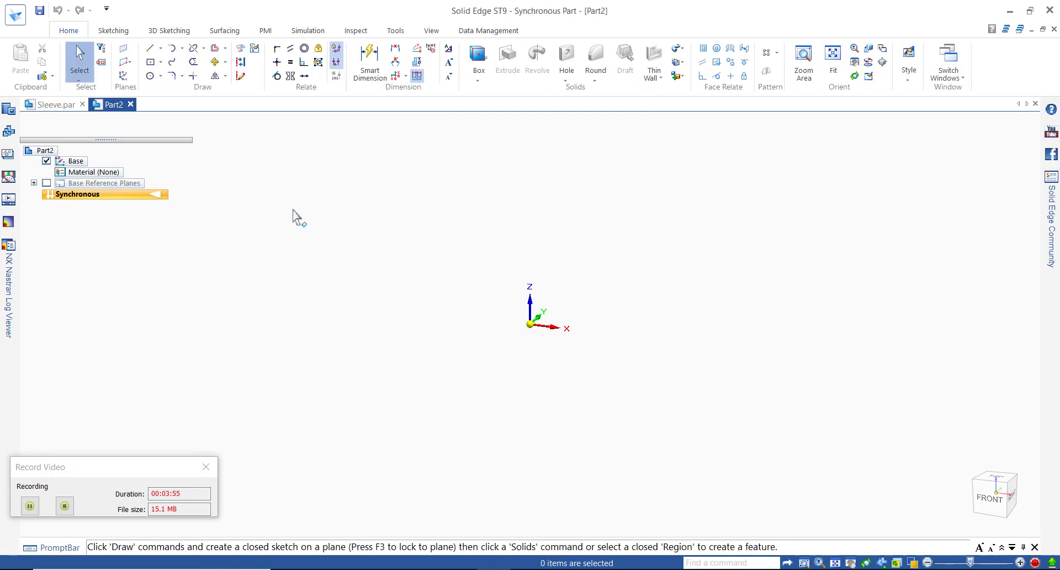
key(ctrl+s)
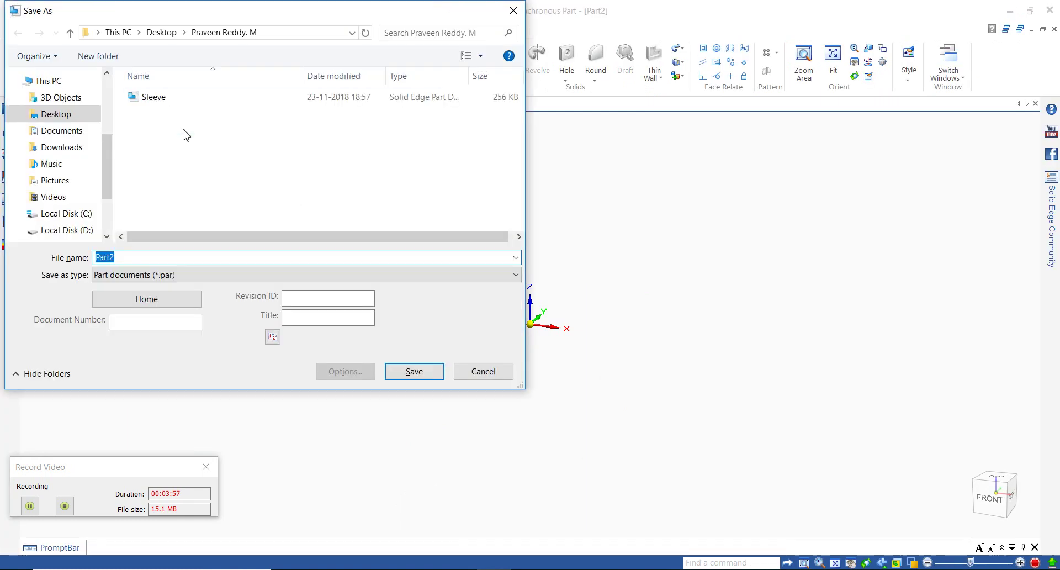
double_click(153, 256)
key(Return)
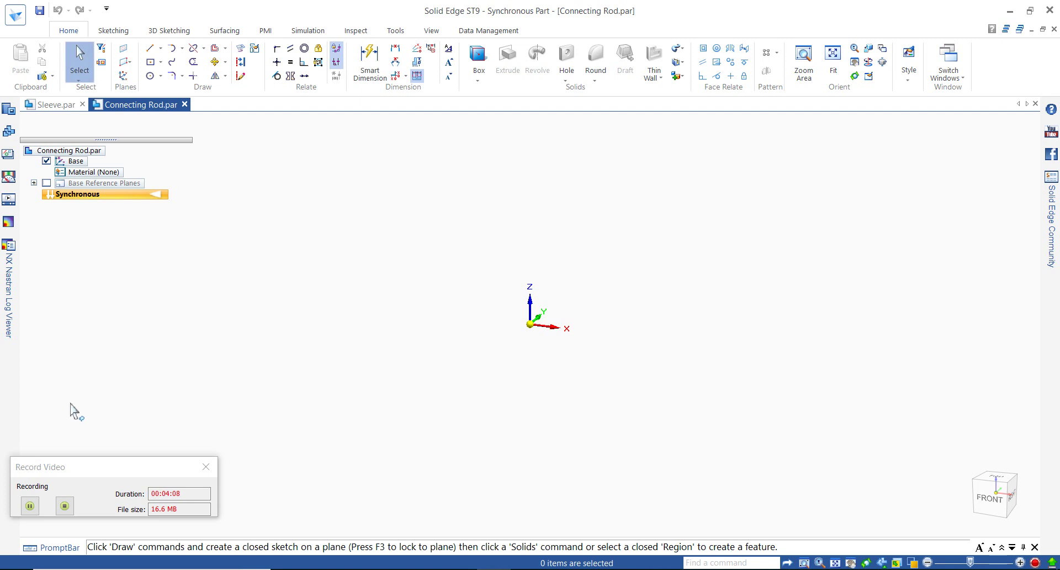
- Transition the Connecting Rod part to the ordered environment and show the Front (xz) reference plane
right_click(98, 200)
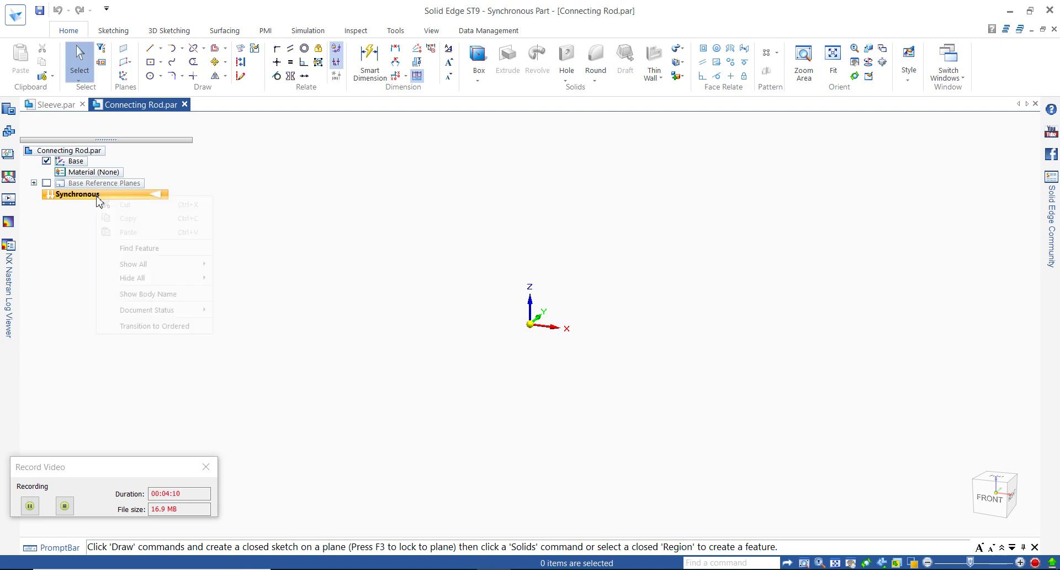
click(134, 328)
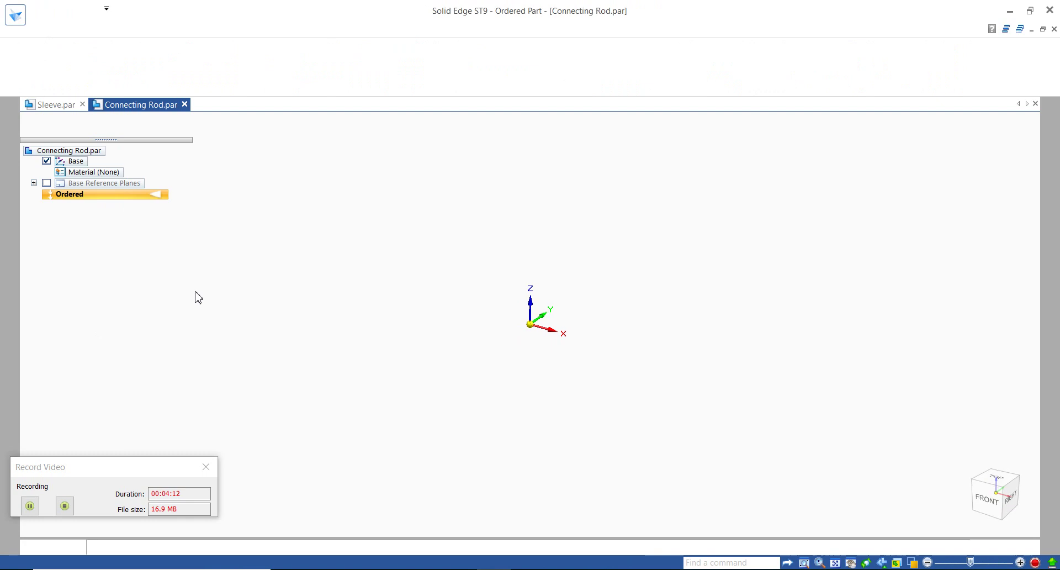
click(33, 183)
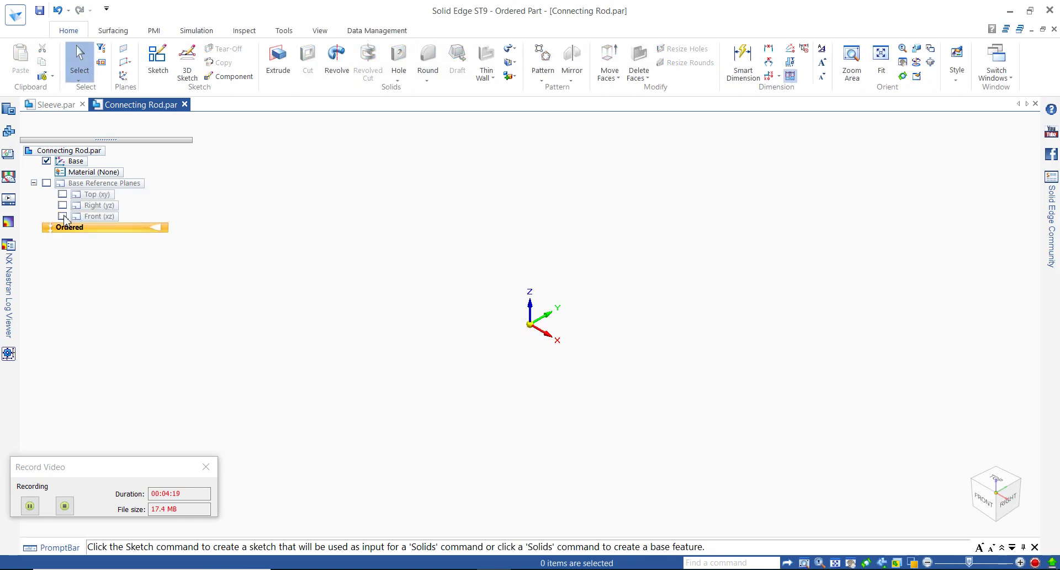
click(29, 505)
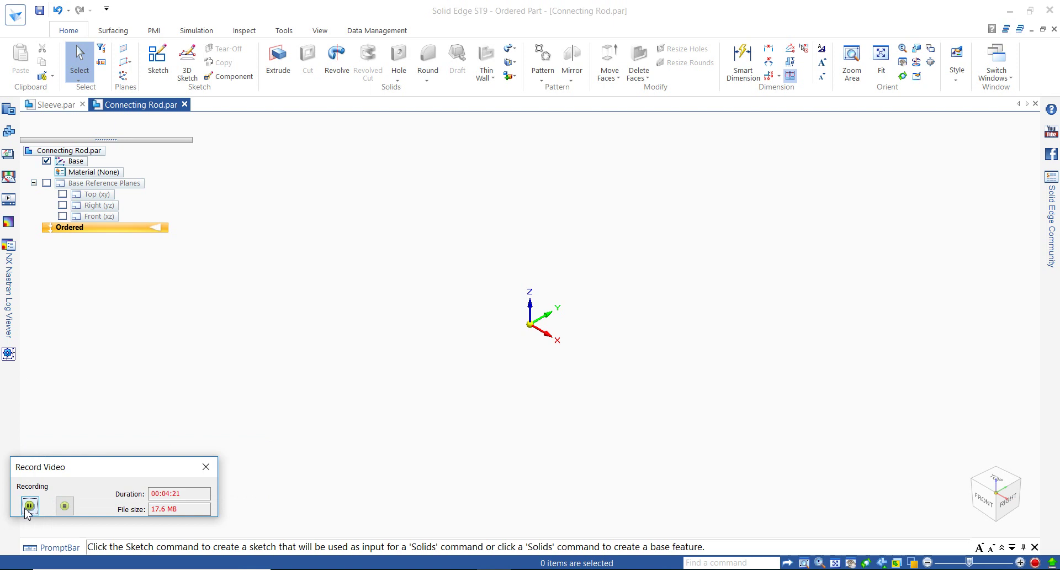
click(63, 218)
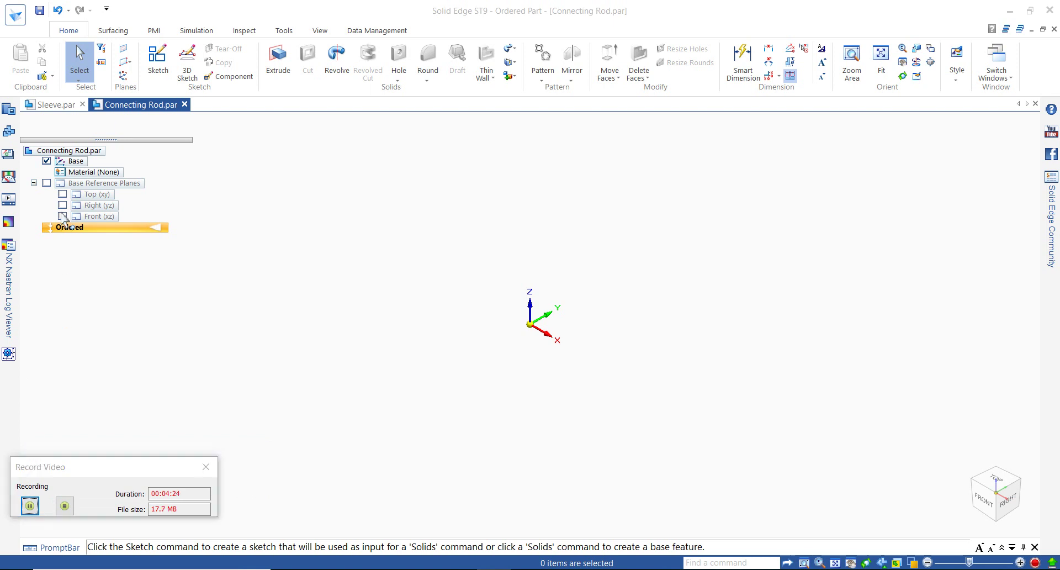
click(62, 216)
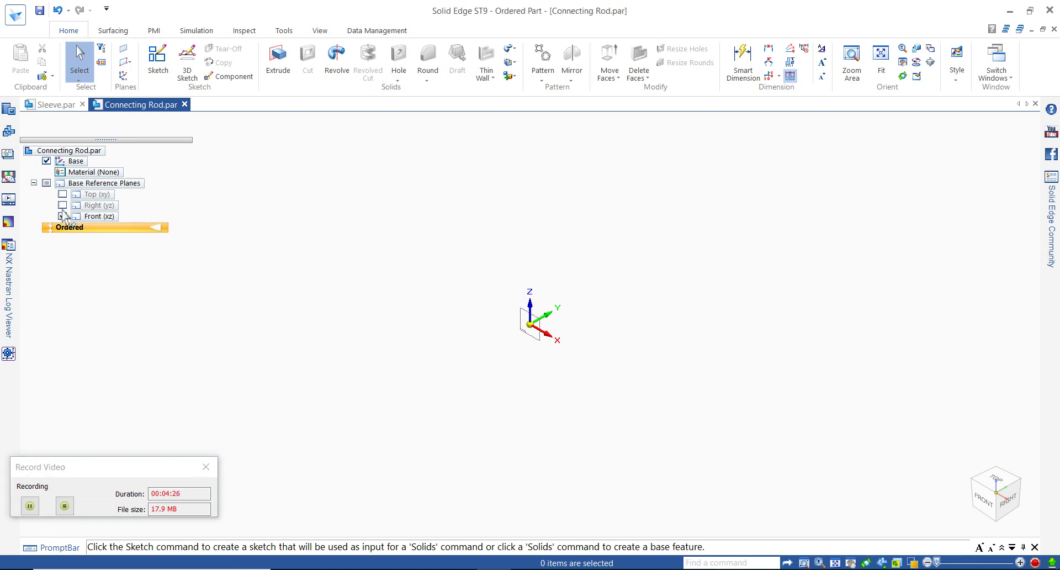
- Start a sketch on the Front (xz) plane and draw a circle about 54 mm in diameter centred on the origin
scroll(541, 331, up, 5)
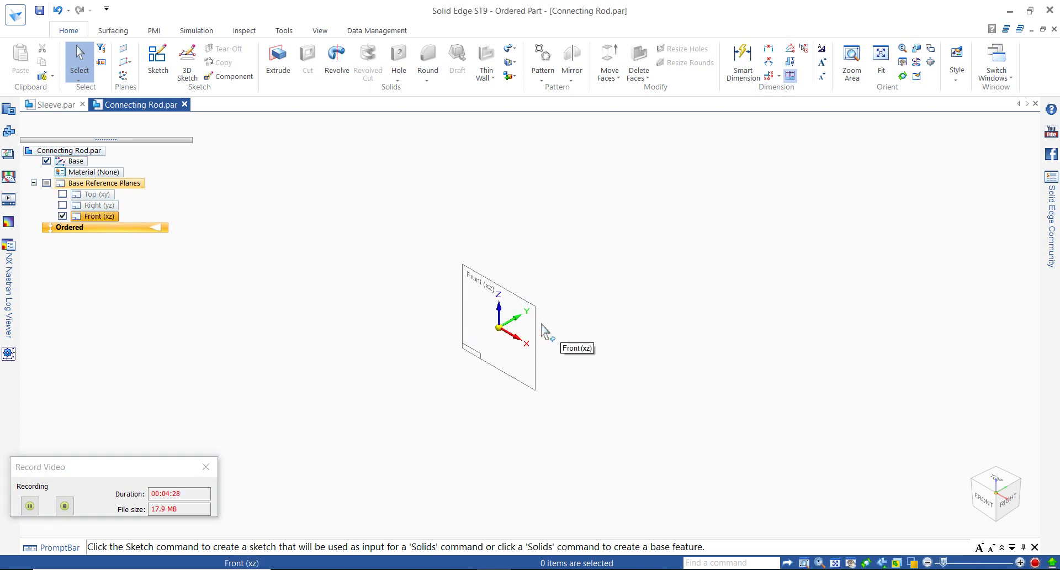
click(169, 56)
click(469, 292)
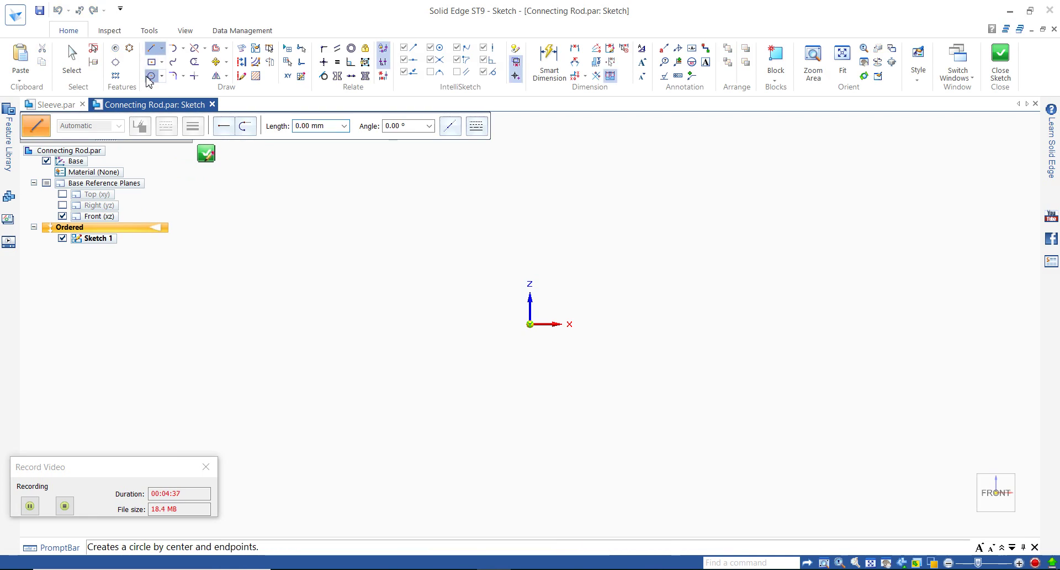
click(151, 76)
click(529, 324)
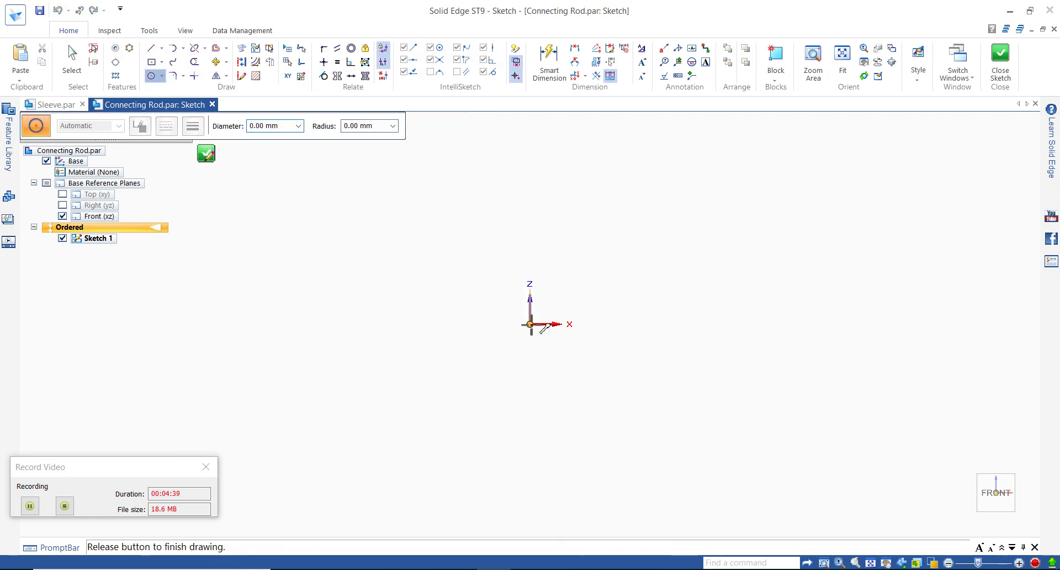
click(564, 265)
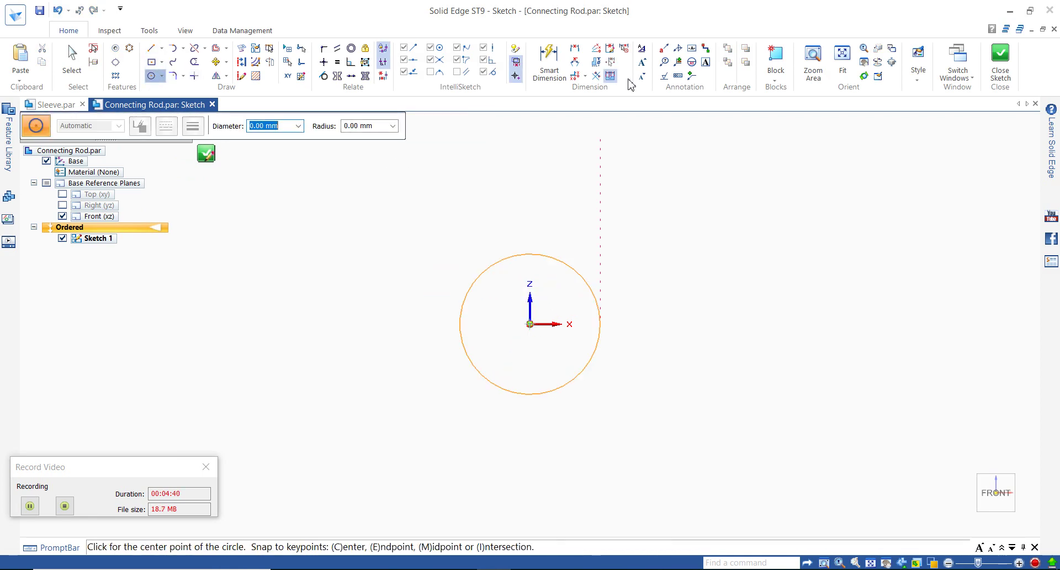
- Dimension the circle with a diameter of 22 mm, and finish the sketch
click(549, 68)
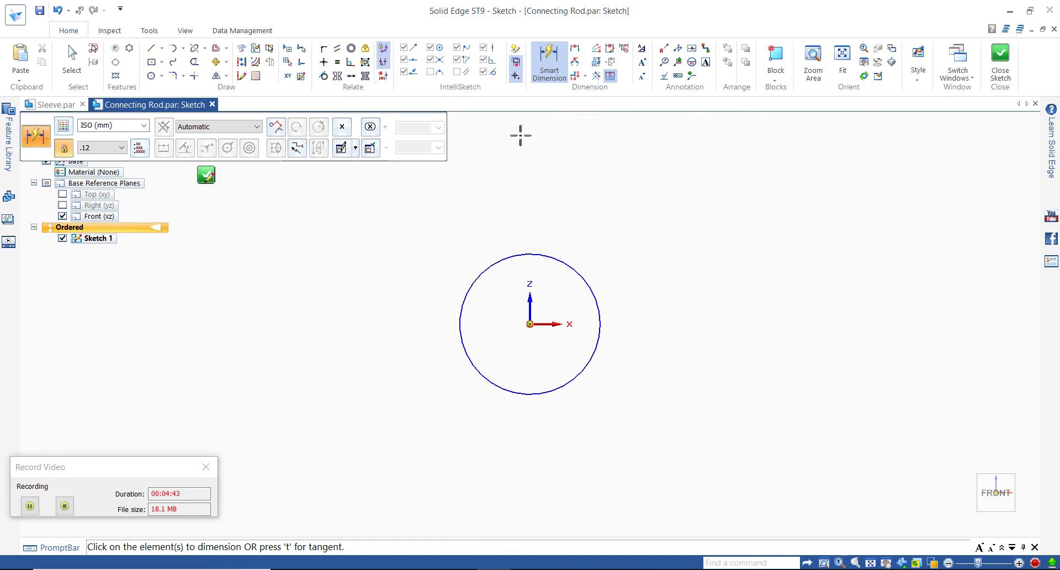
click(527, 253)
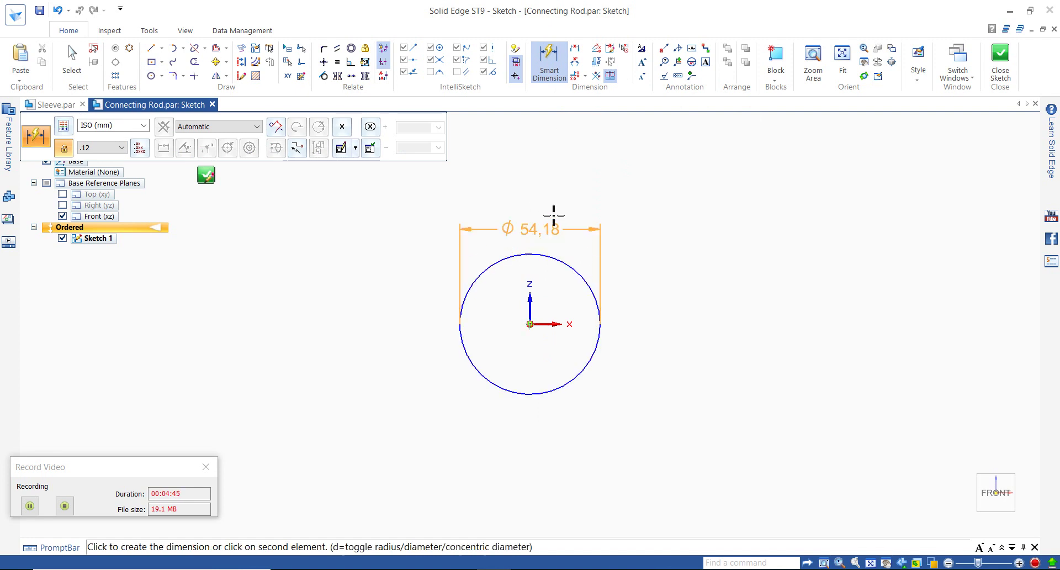
click(558, 214)
text(22)
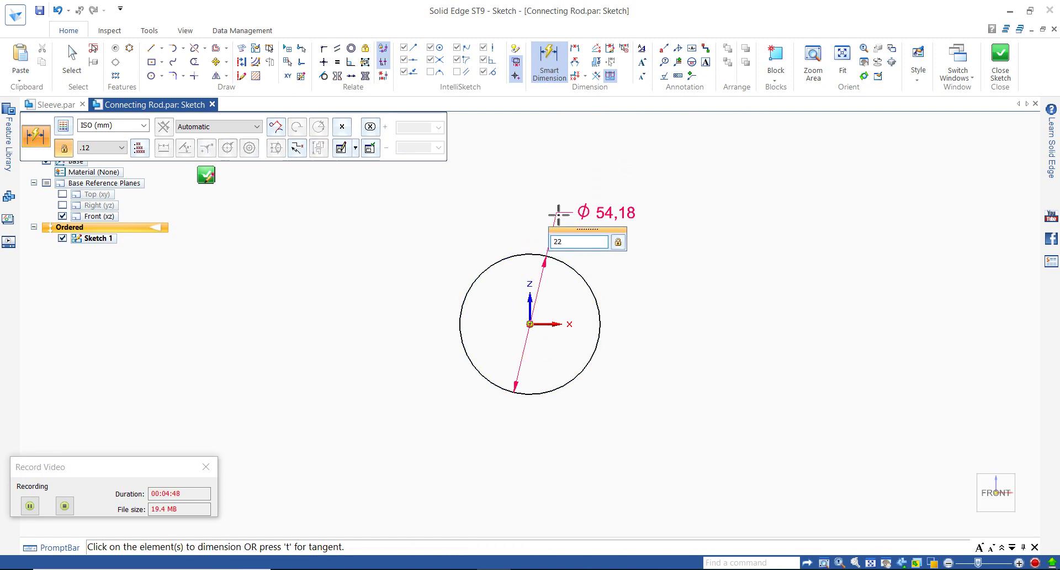
key(Return)
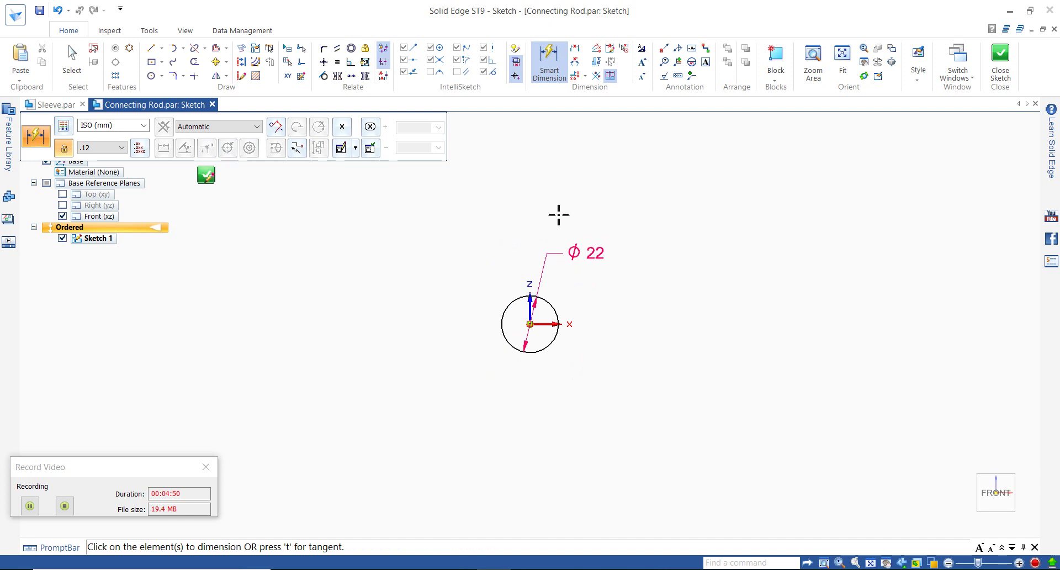
click(999, 60)
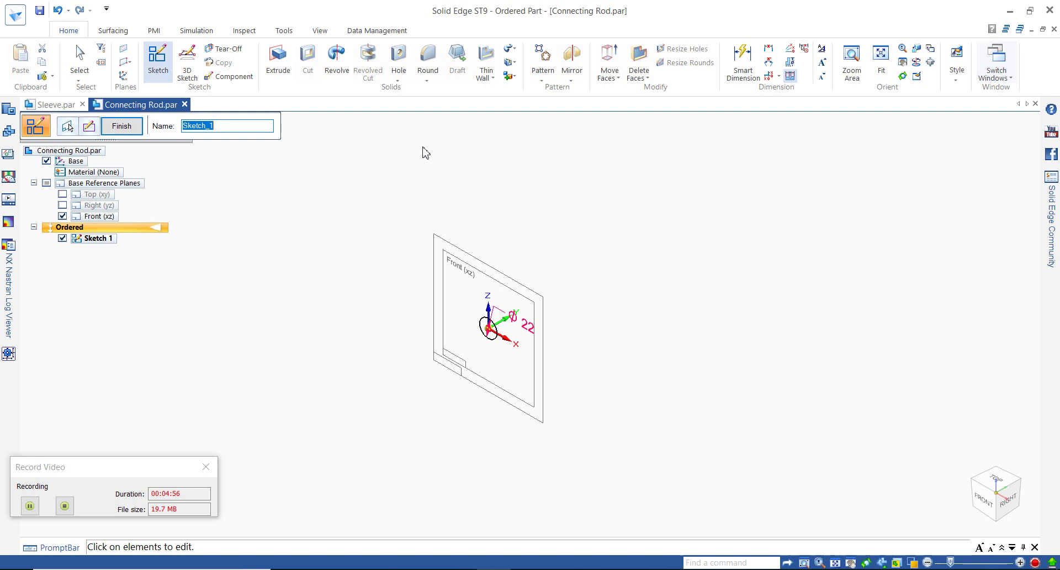
click(120, 126)
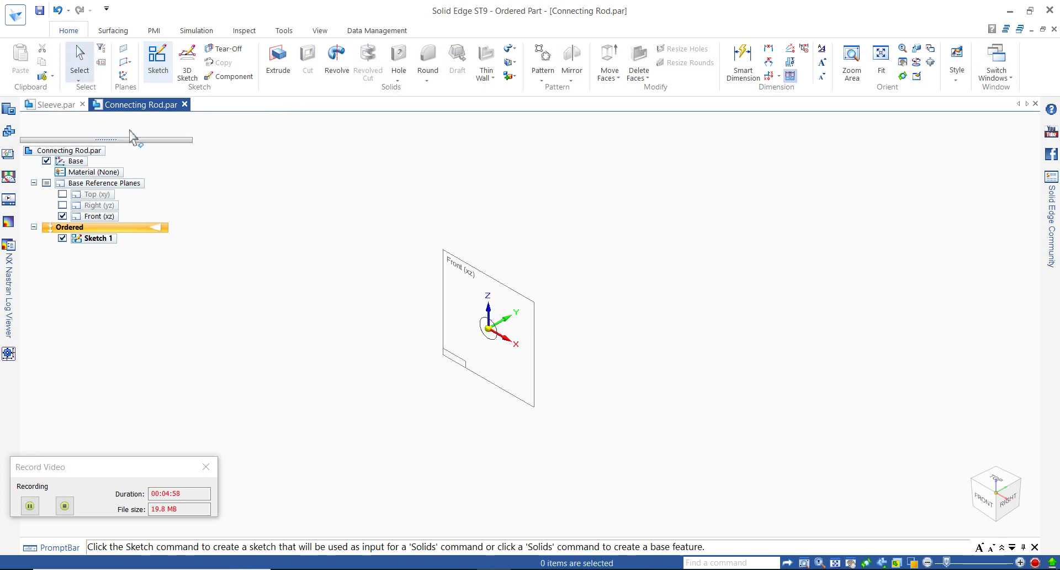
- Extrude the 22 mm circle 25 mm in the positive Y direction only, with the symmetric extent turned off
click(278, 61)
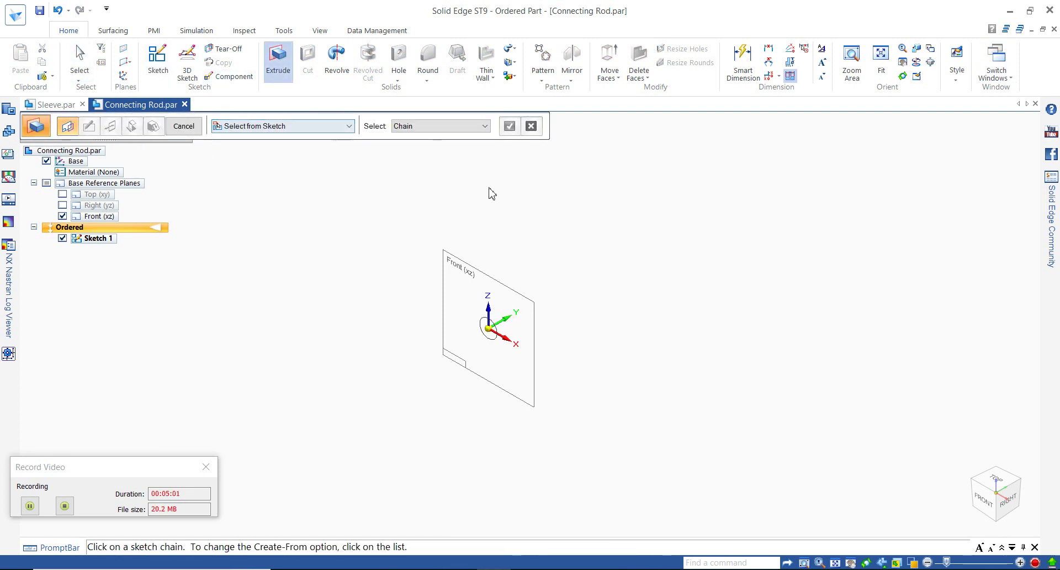
click(484, 323)
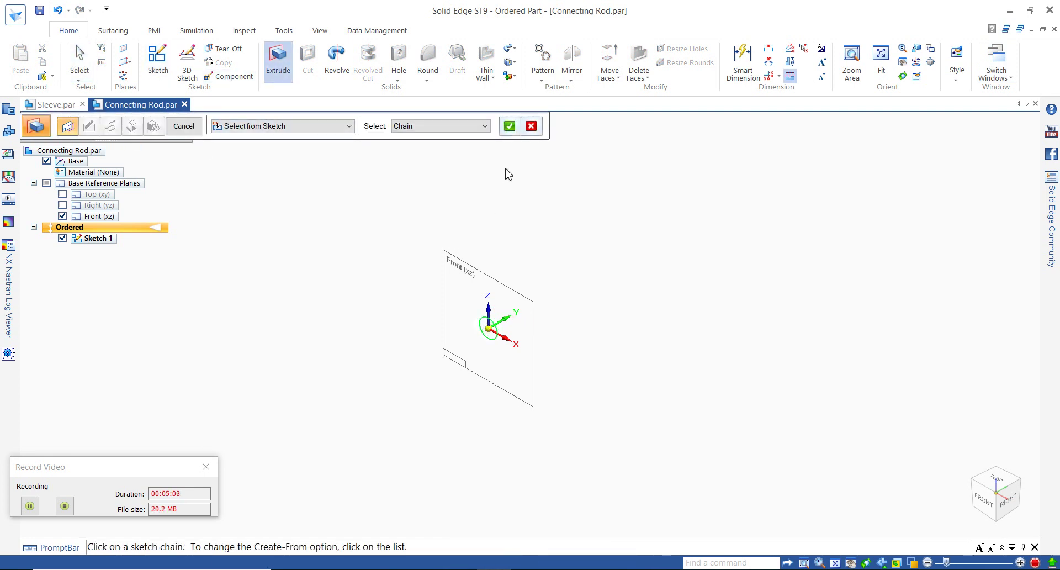
right_click(505, 170)
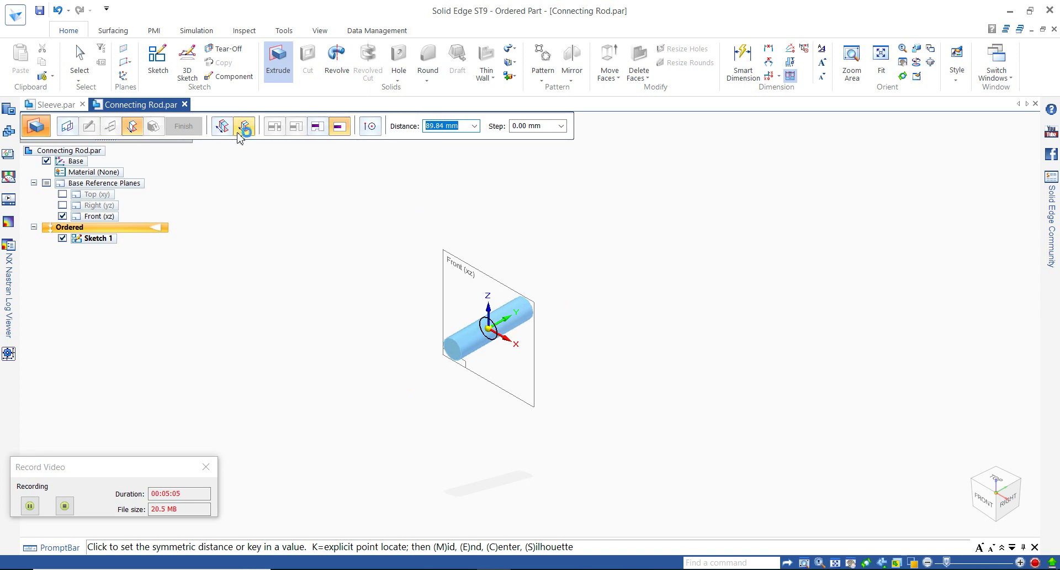
click(243, 128)
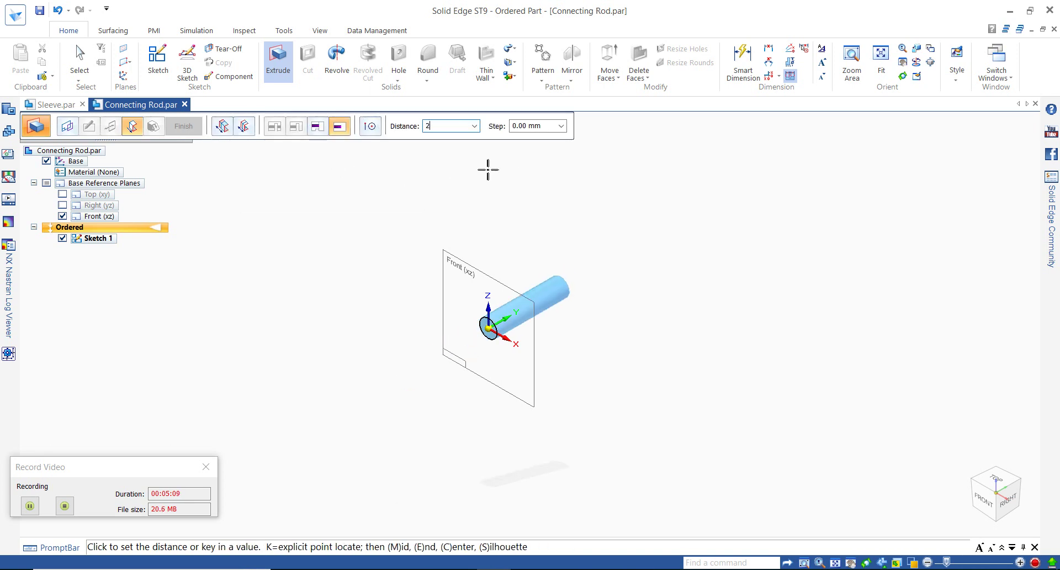
key(Tab)
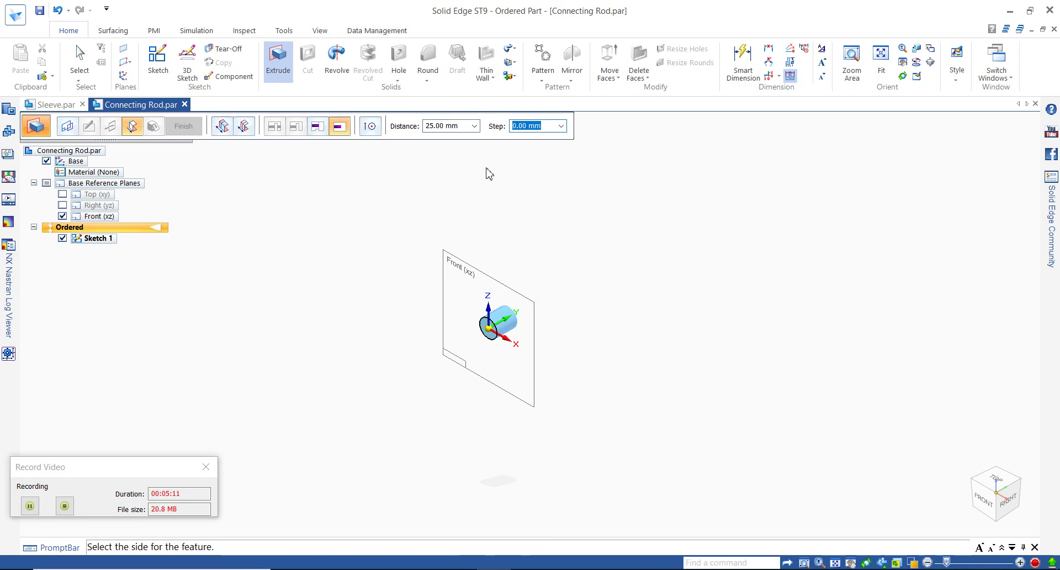
click(491, 169)
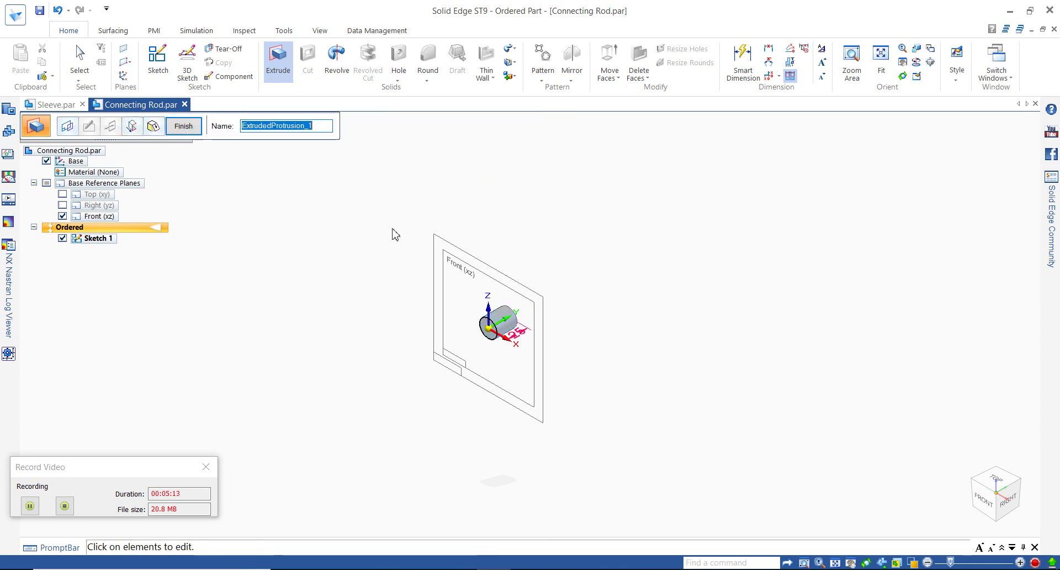
click(184, 127)
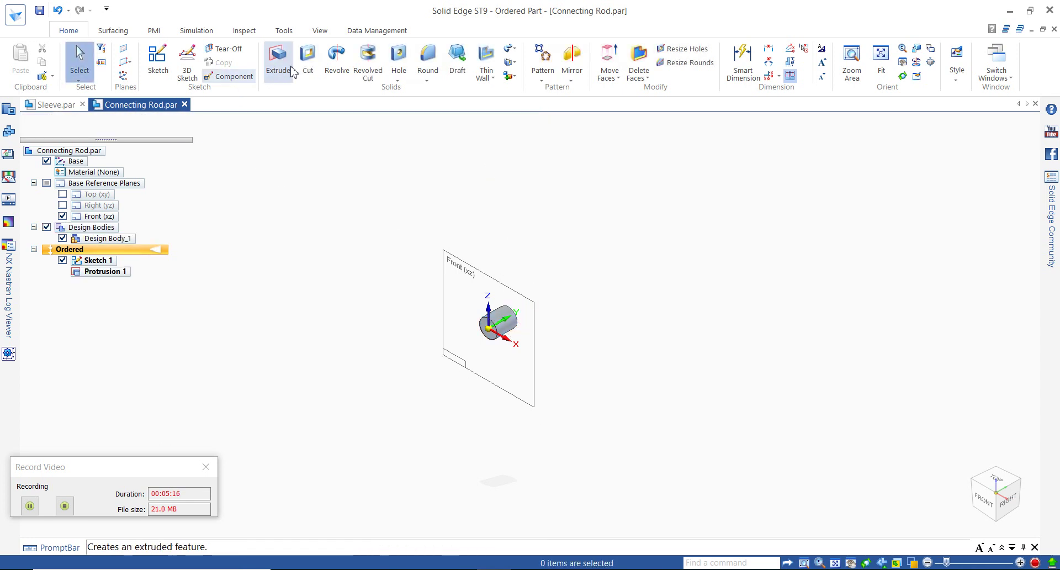
- Start an extrusion on a plane coincident with the 22 mm cylinder's back end face and draw an origin-centred circle about 27 mm in diameter
click(274, 55)
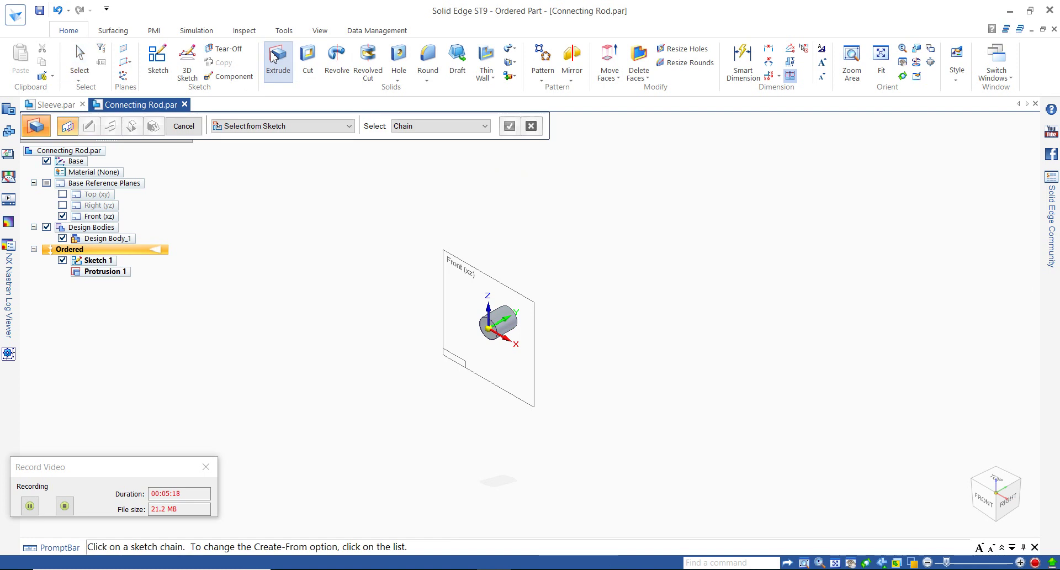
click(244, 126)
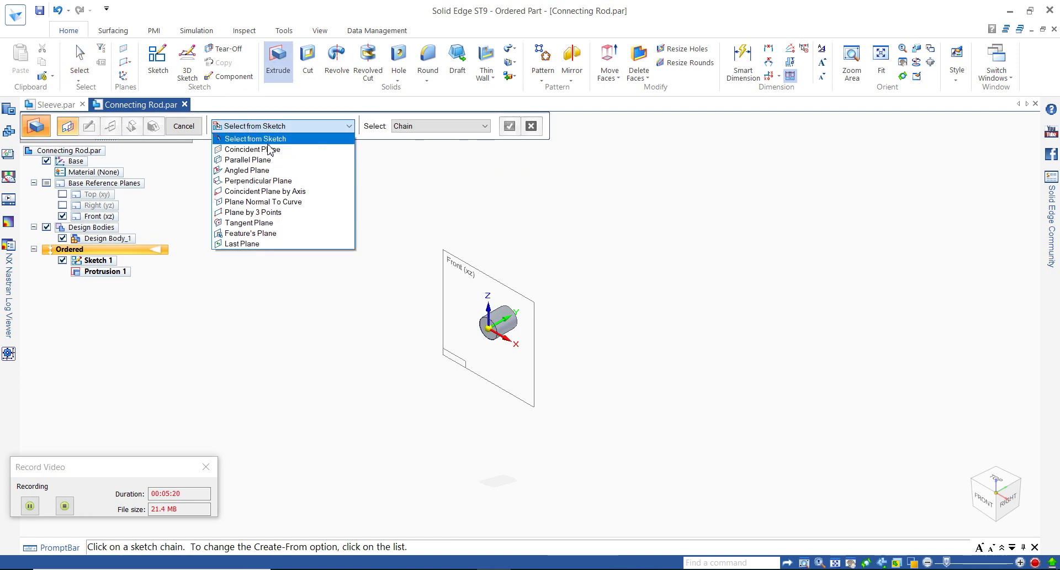
click(269, 150)
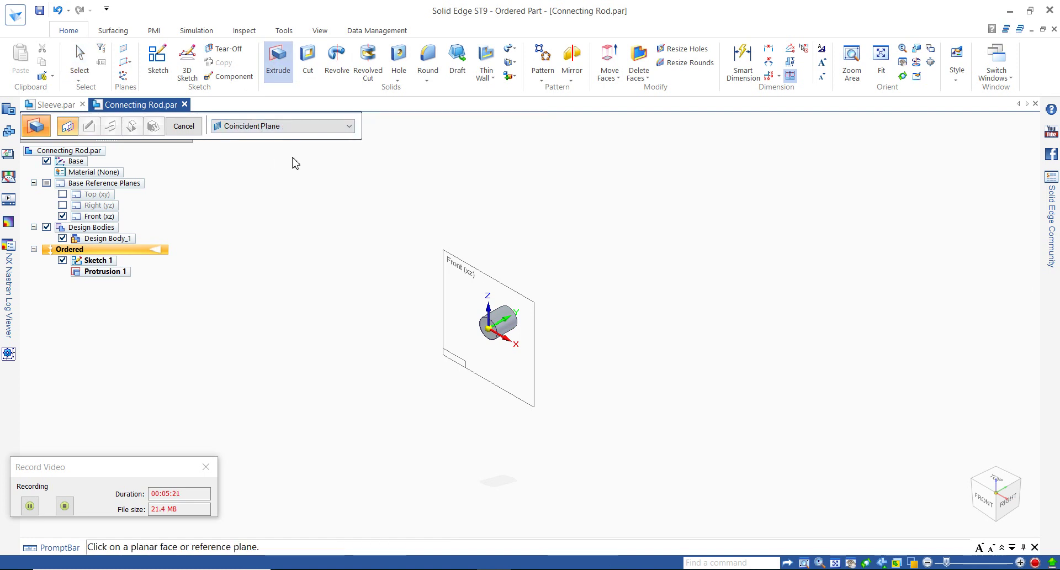
click(546, 323)
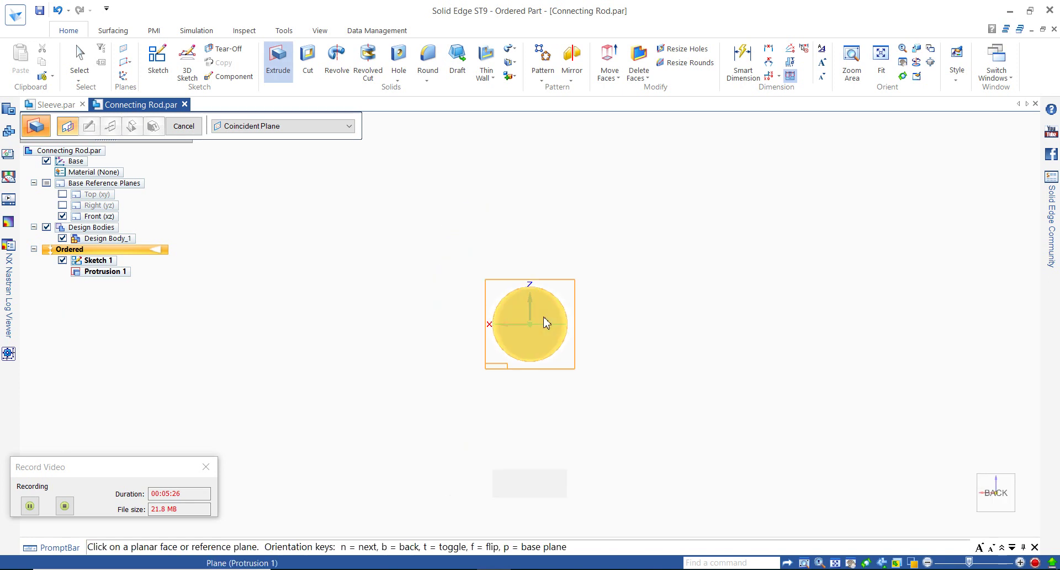
click(545, 322)
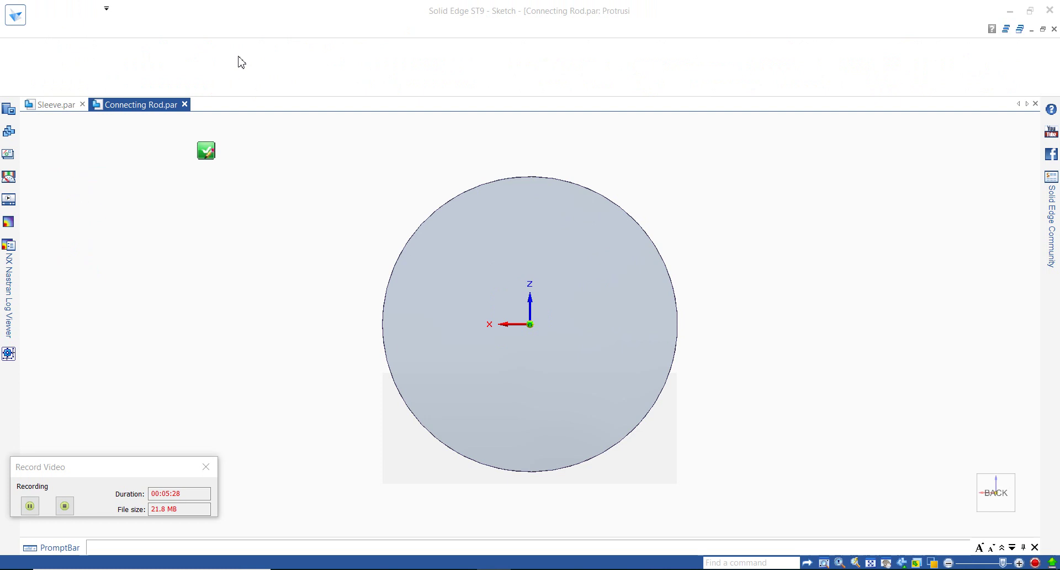
click(152, 76)
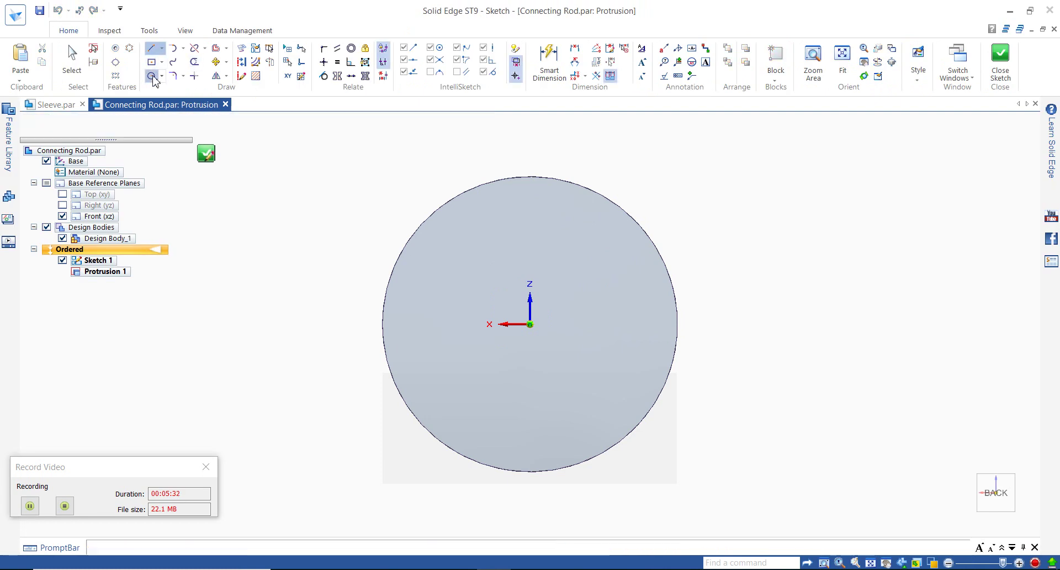
click(530, 324)
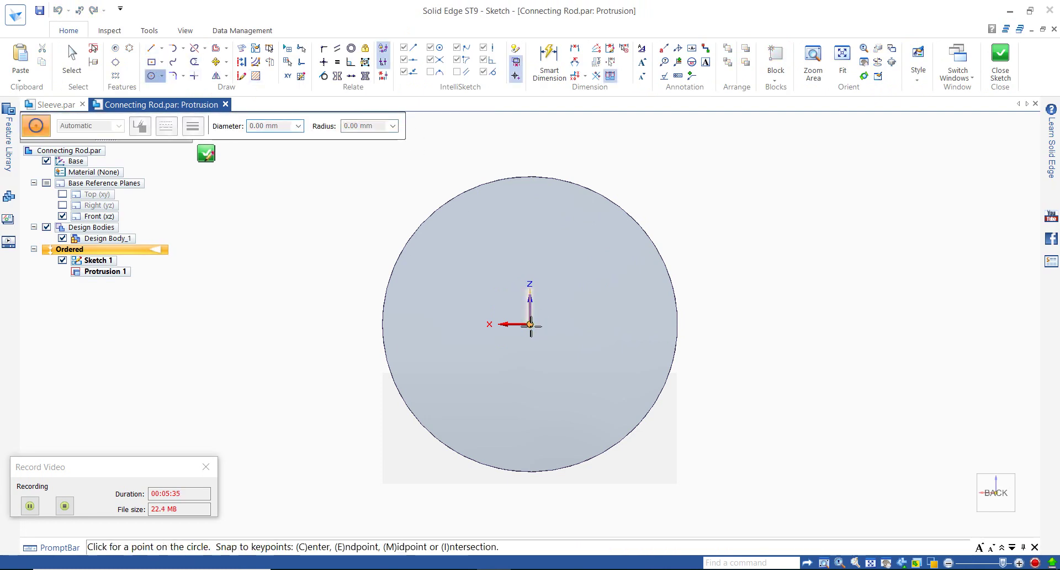
click(627, 171)
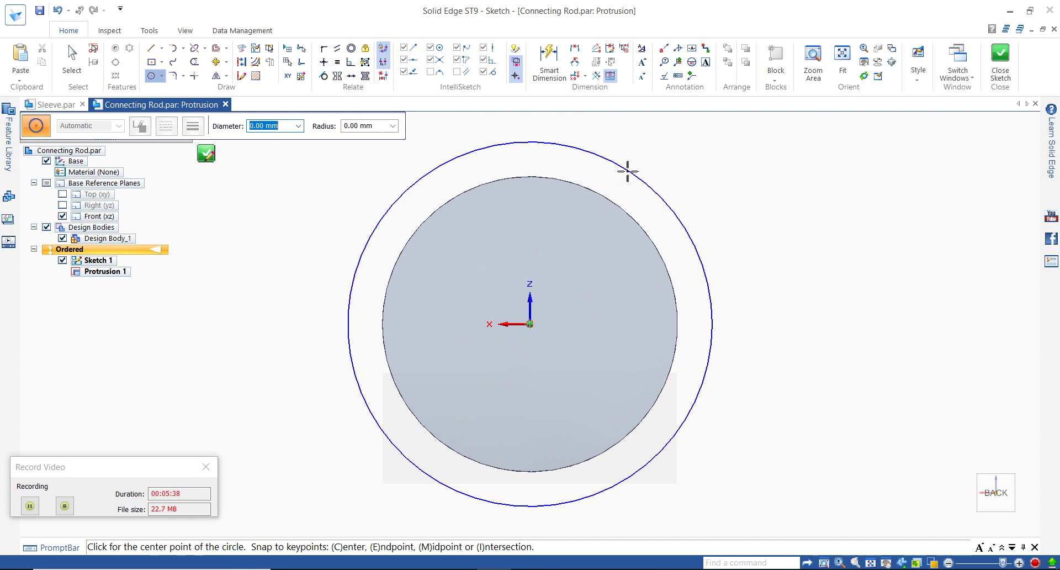
- Dimension the new circle with a diameter of 25 mm and finish the sketch
click(549, 60)
click(589, 152)
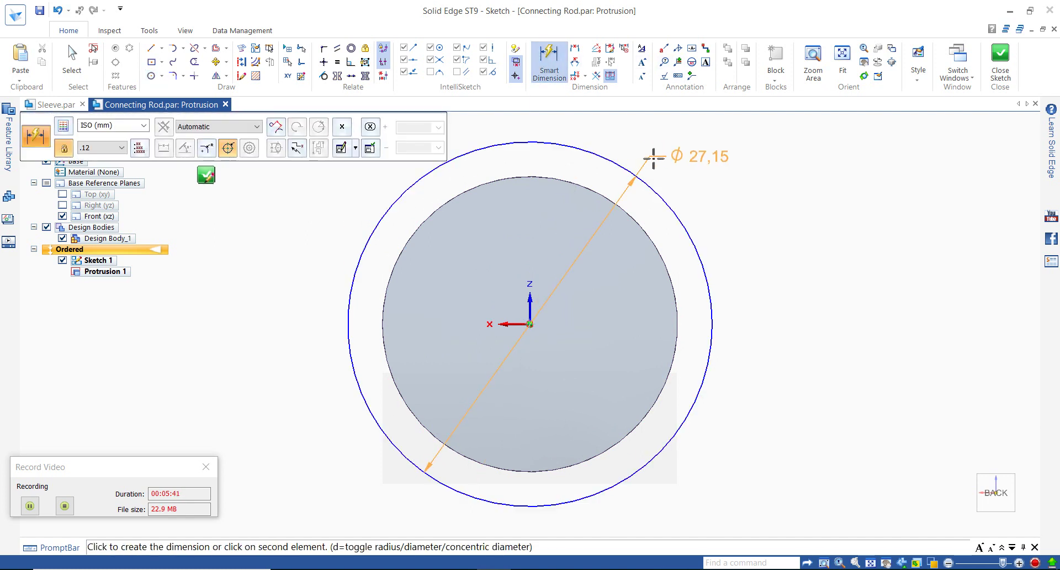
click(667, 155)
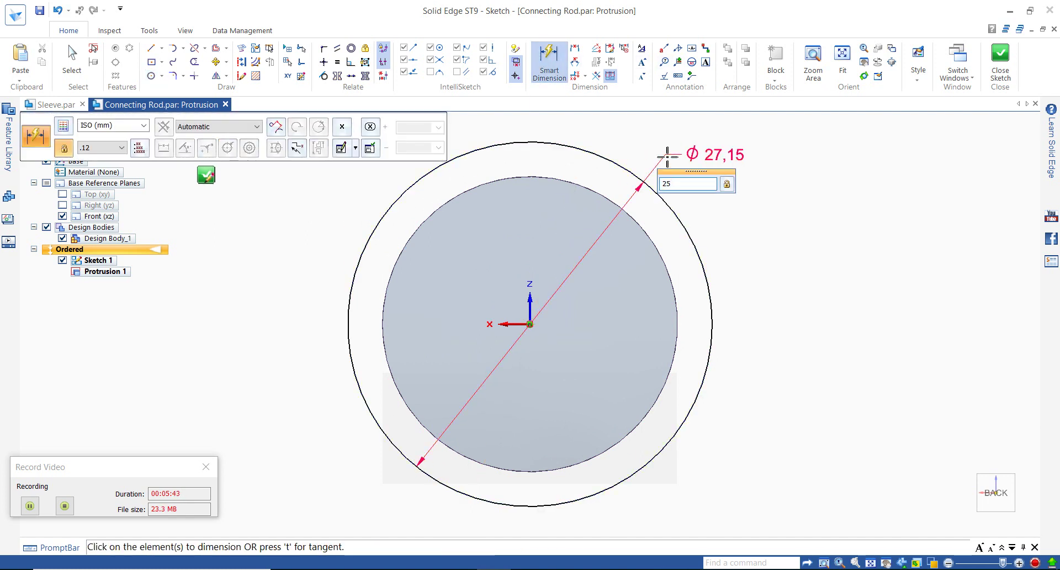
text(25)
key(Return)
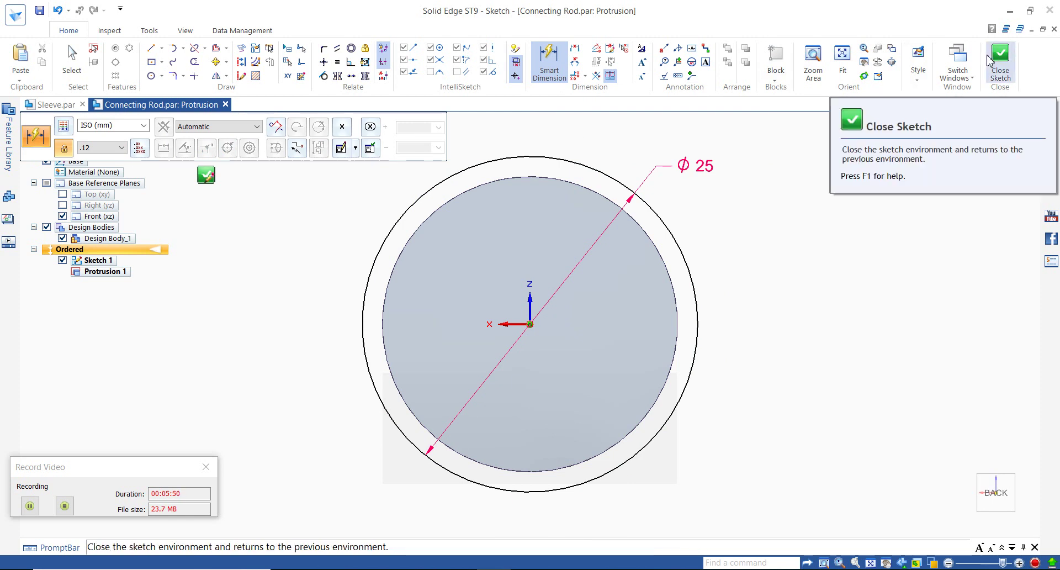
click(1006, 63)
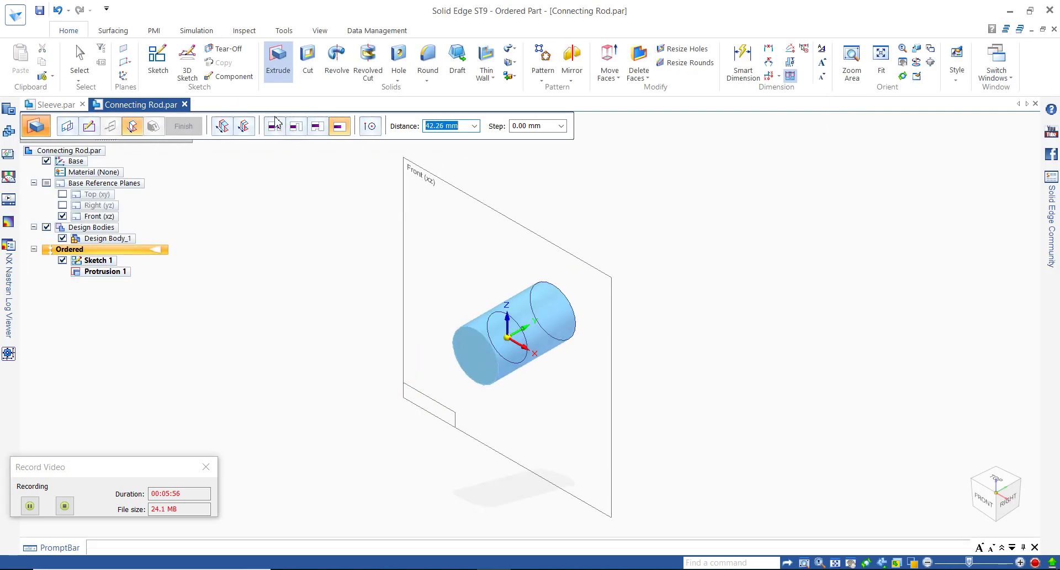
- Extrude the 25 mm circle 88 mm in the positive Y direction, away from the 22 mm cylinder, and finish the feature
text(8)
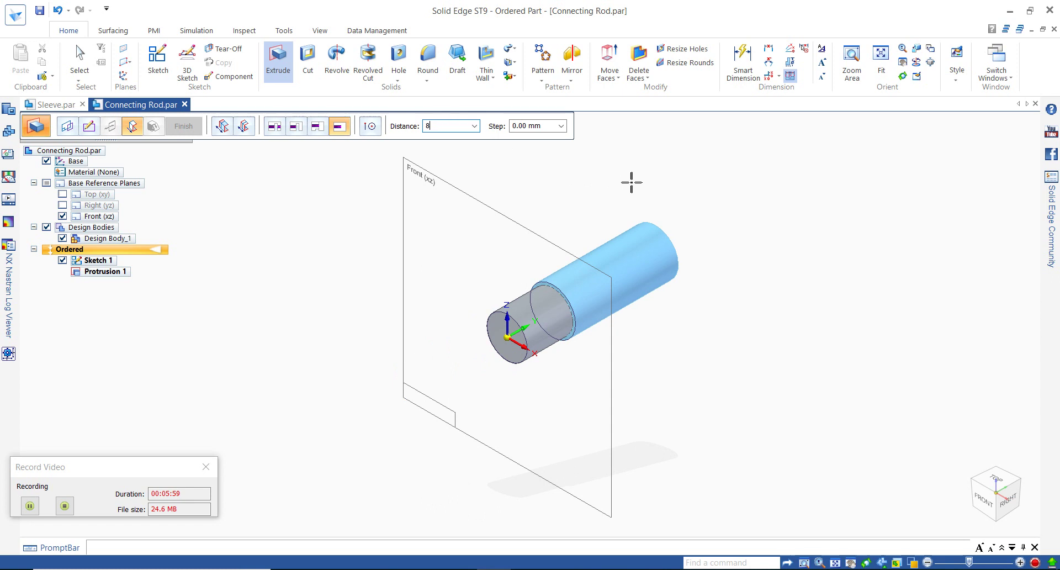
text(8)
key(Return)
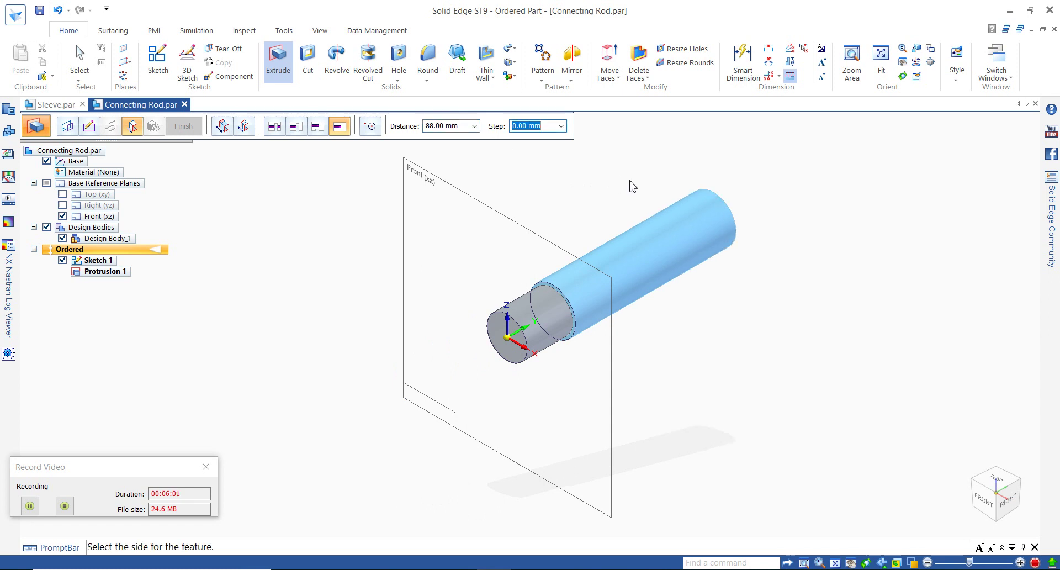
key(shift+Tab)
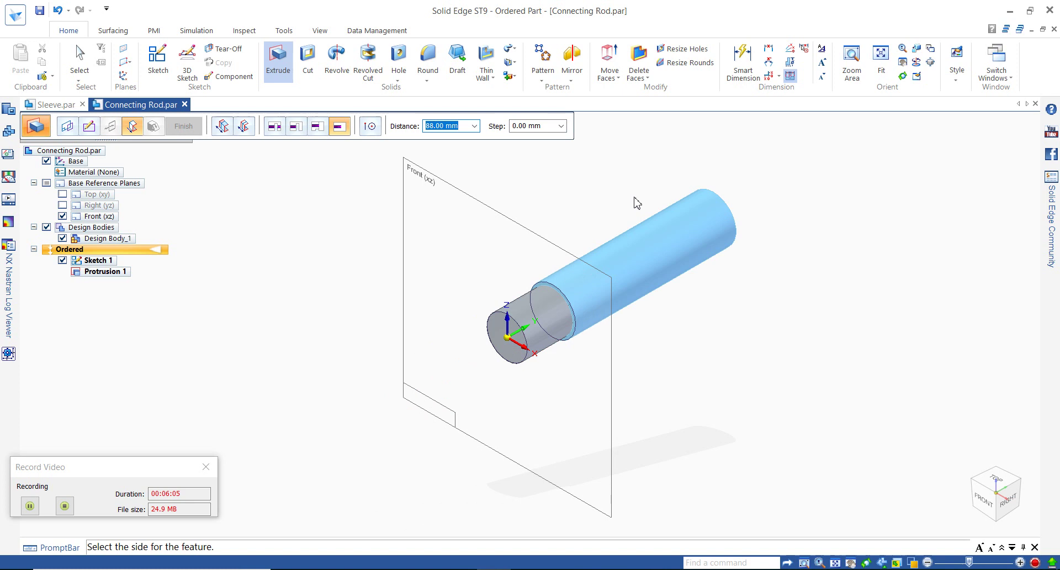
click(671, 214)
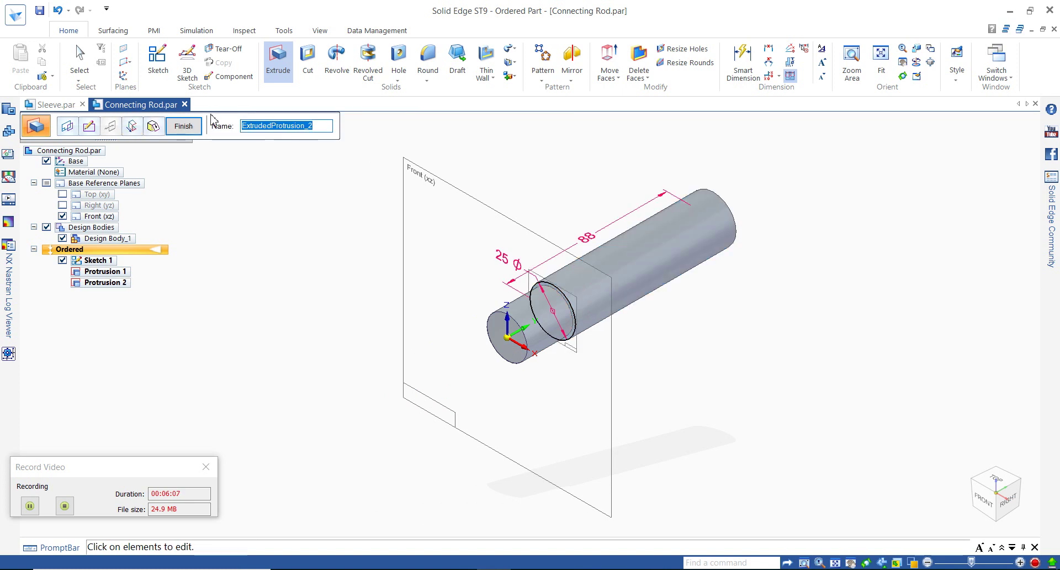
click(186, 127)
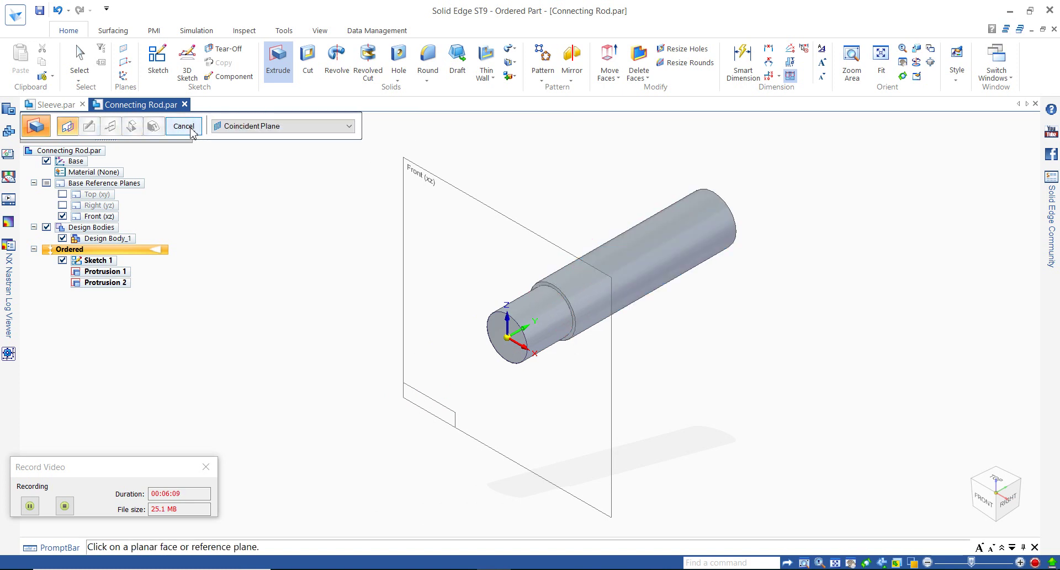
click(190, 127)
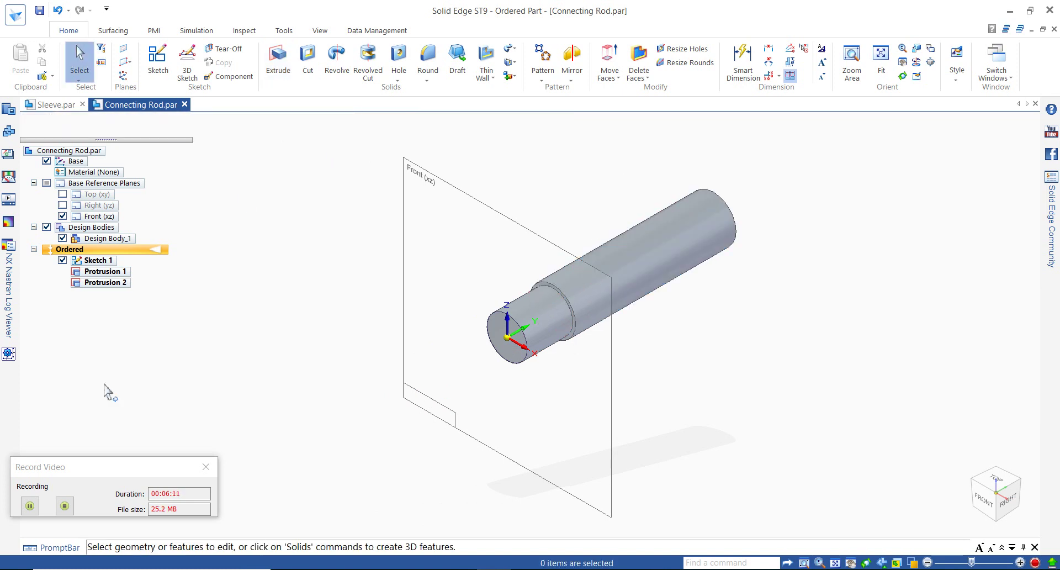
click(30, 505)
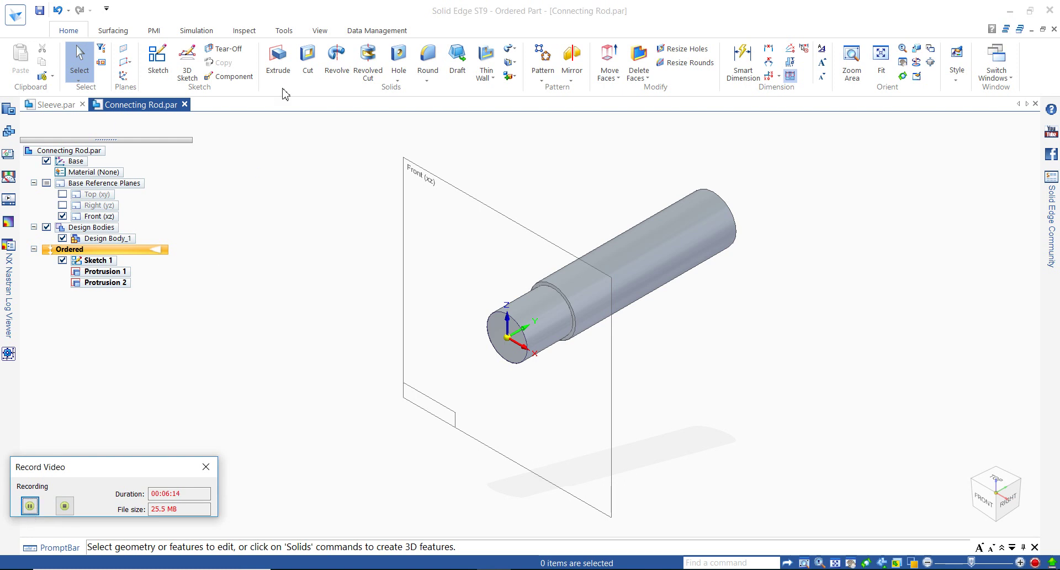
- Start a cut with its sketch on a plane tangent to the 25 mm cylinder at an angle of 90°
click(307, 61)
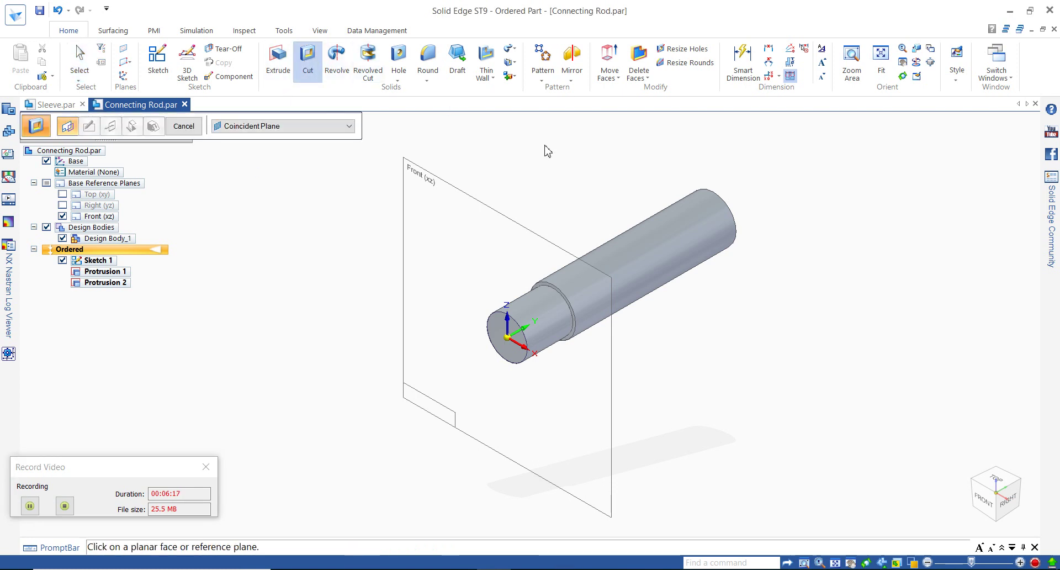
click(297, 126)
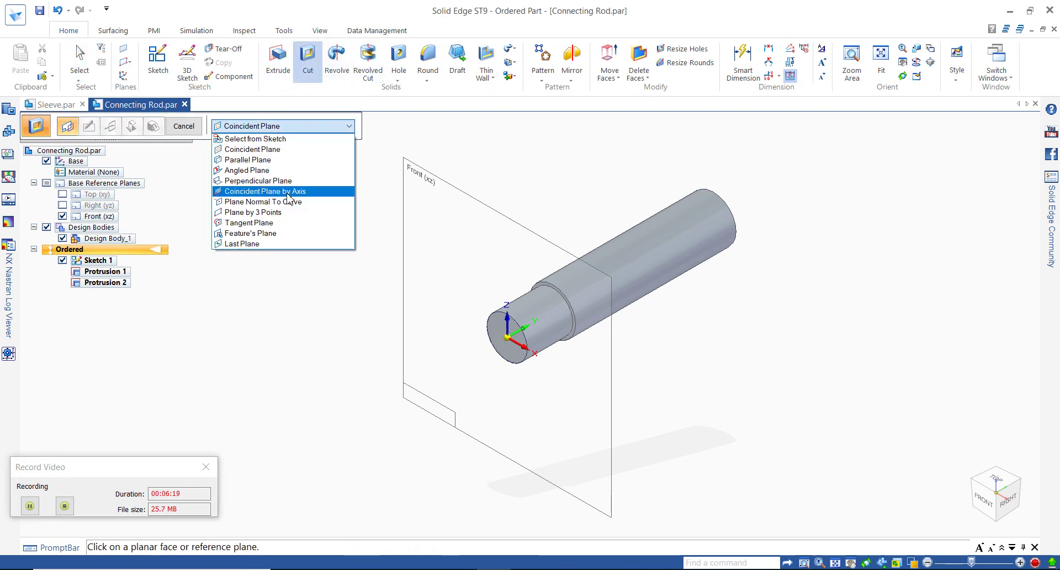
click(271, 229)
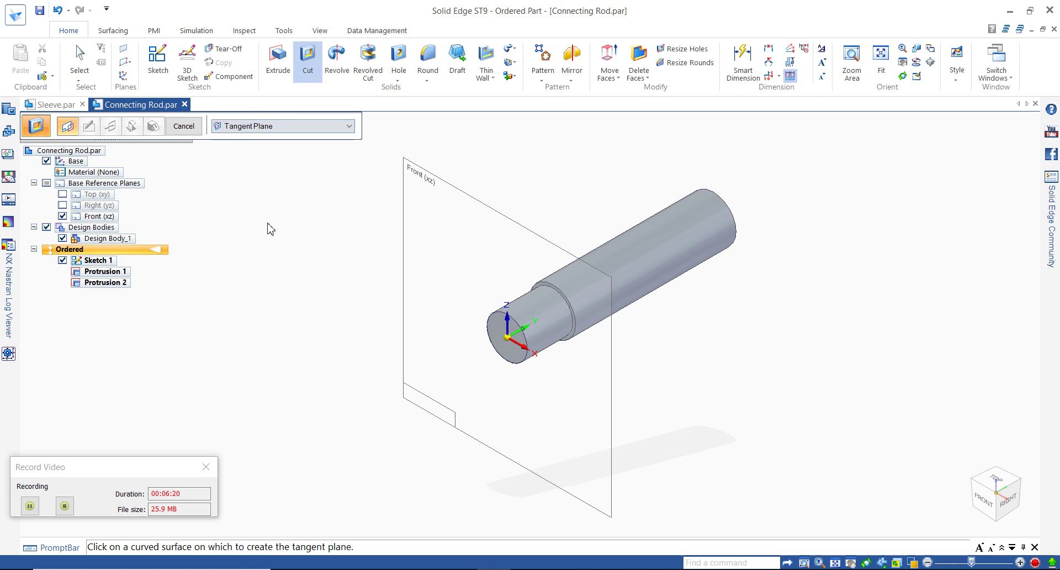
click(632, 253)
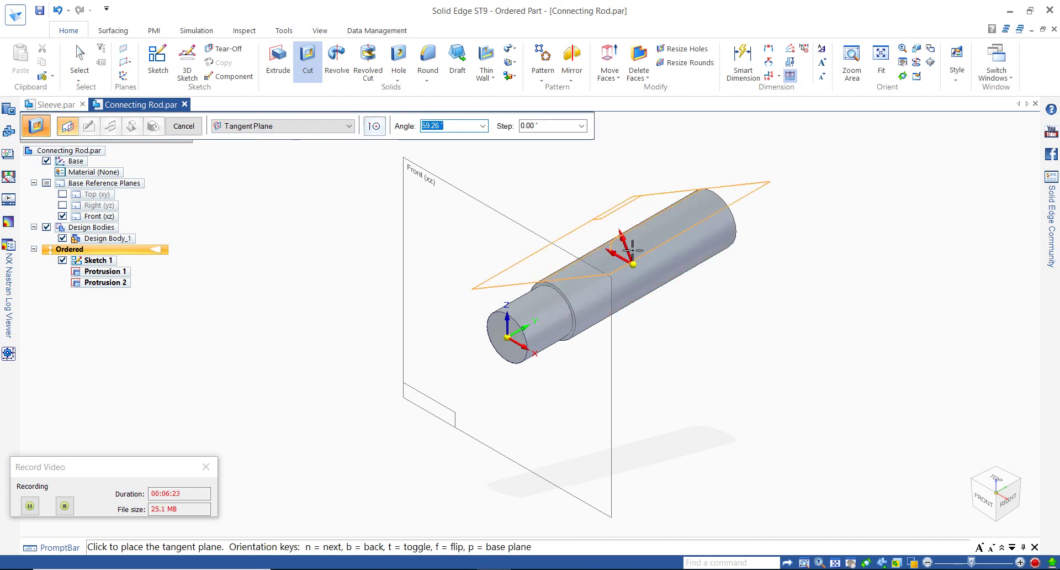
text(90)
key(Tab)
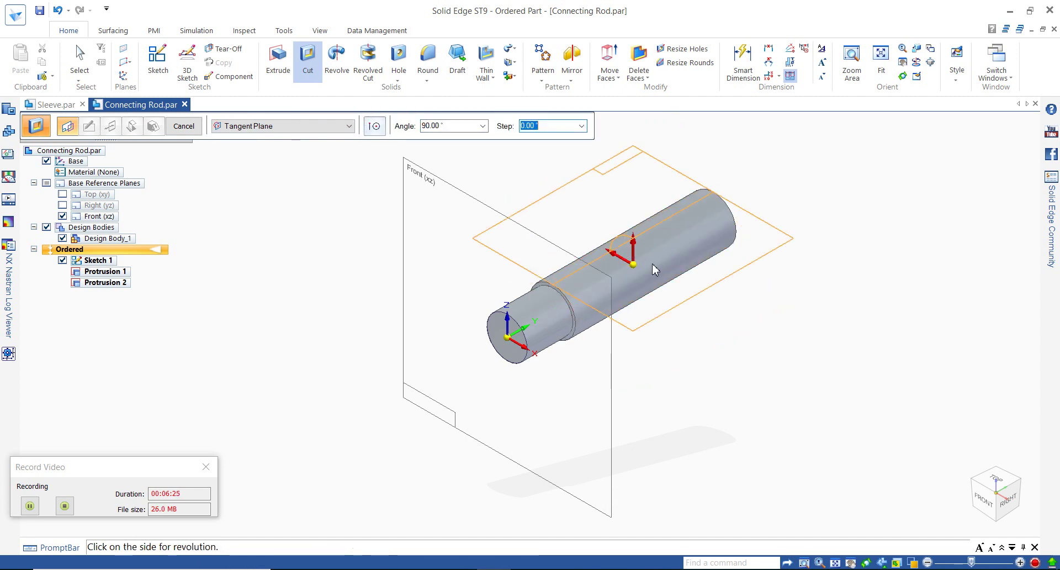
click(653, 269)
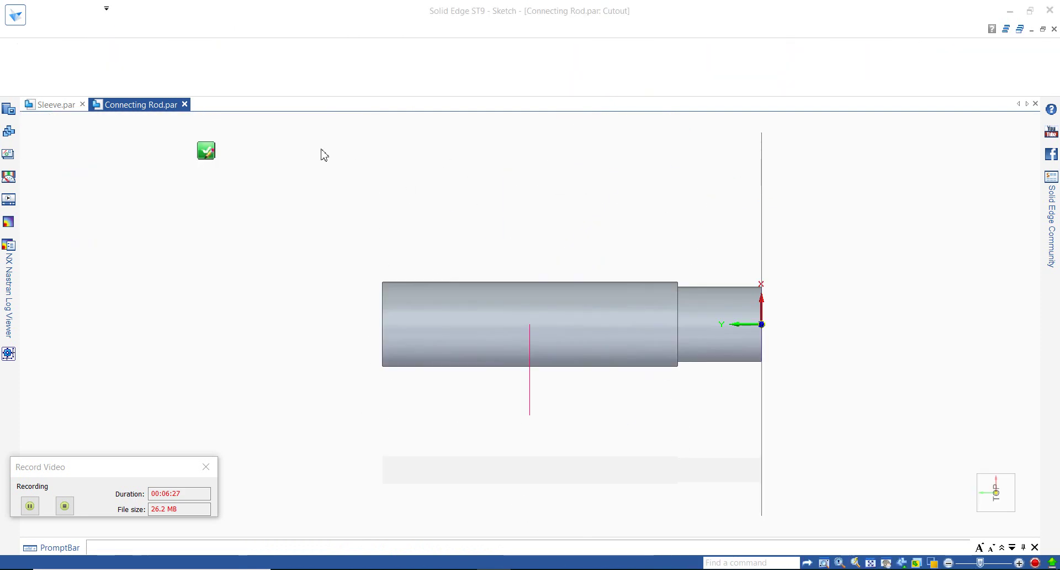
- Sketch a rectangle by centre, about 60 mm long and 9 mm wide, over the free end of the 25 mm cylinder
click(152, 63)
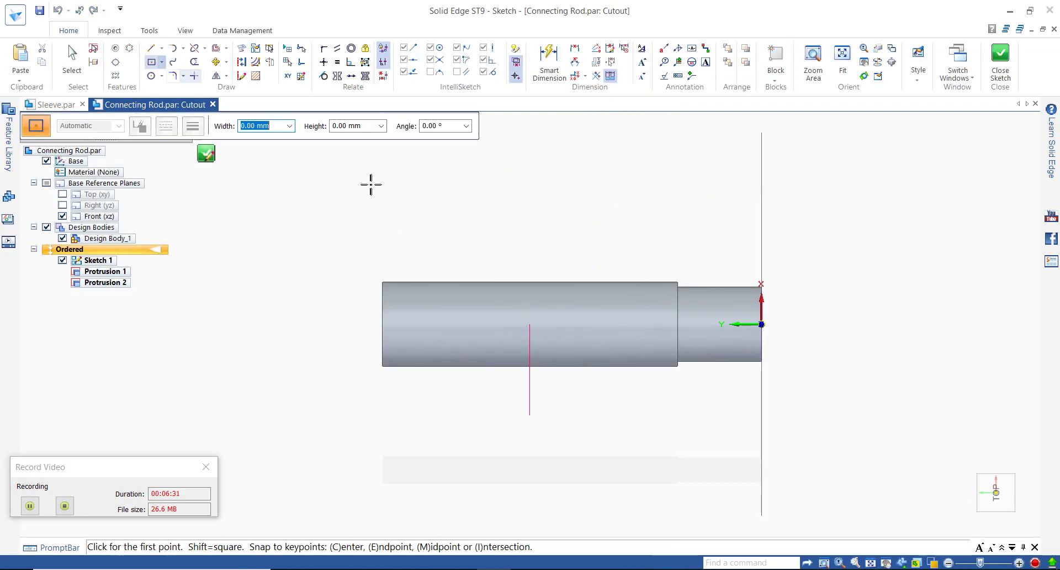
click(438, 313)
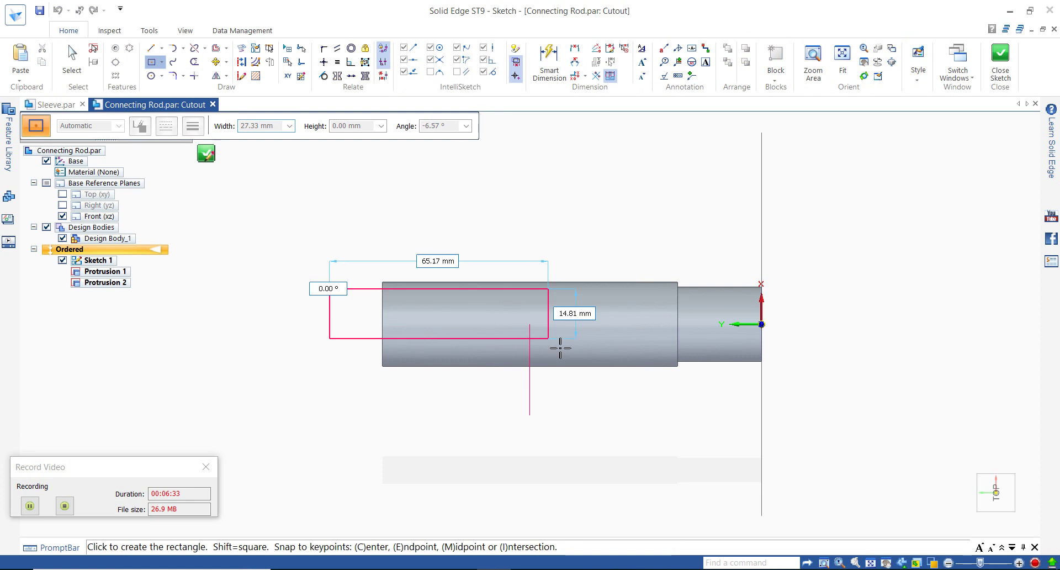
click(539, 329)
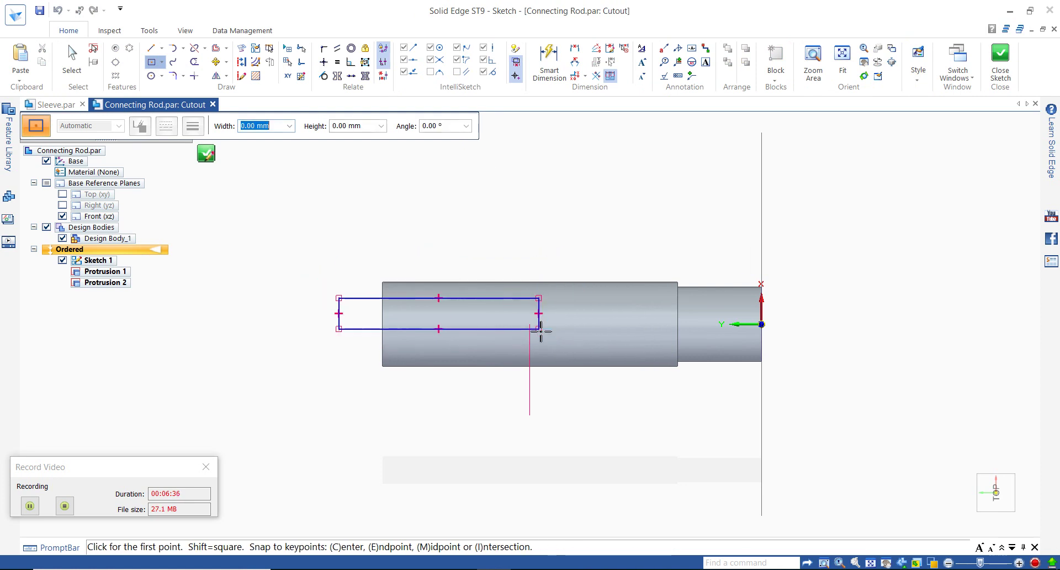
- Dimension the rectangle 28 mm long along the rod axis and 6 mm wide
click(549, 60)
click(471, 299)
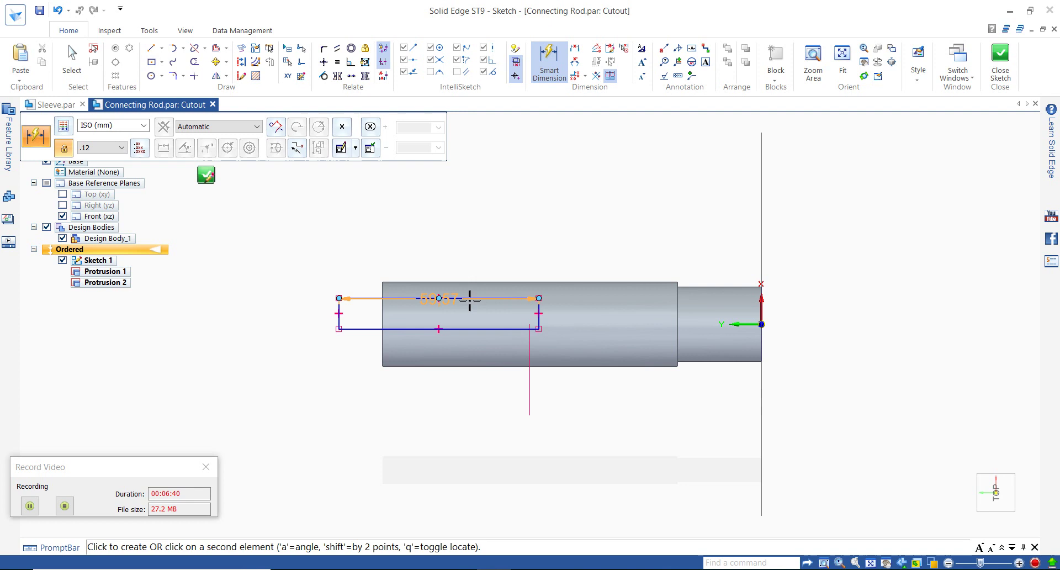
click(463, 246)
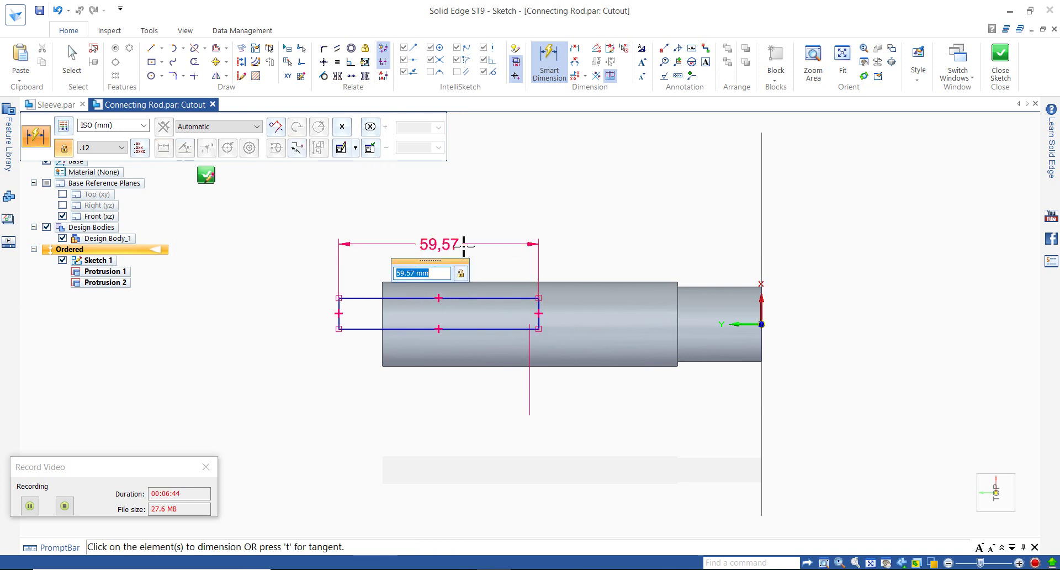
text(28)
key(Return)
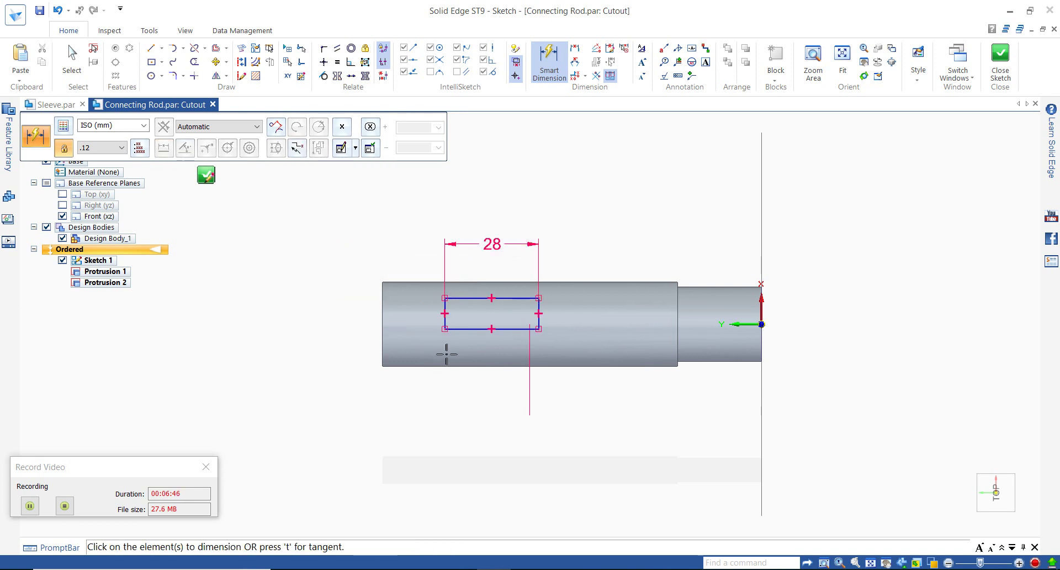
click(444, 313)
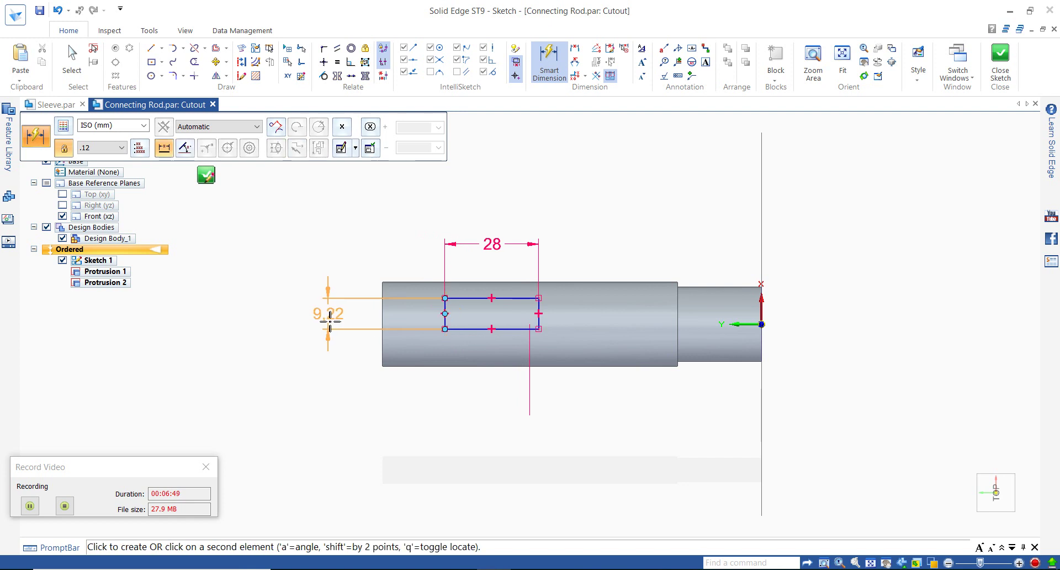
click(329, 320)
text(6)
key(Return)
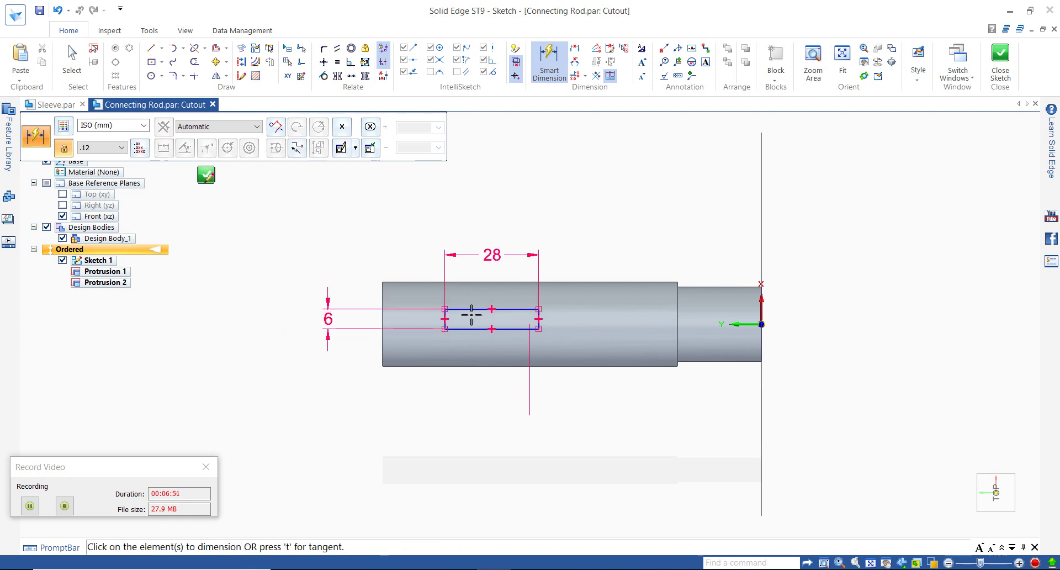
- Dimension the rectangle's near short side 22 mm from the free end of the 25 mm cylinder
click(445, 319)
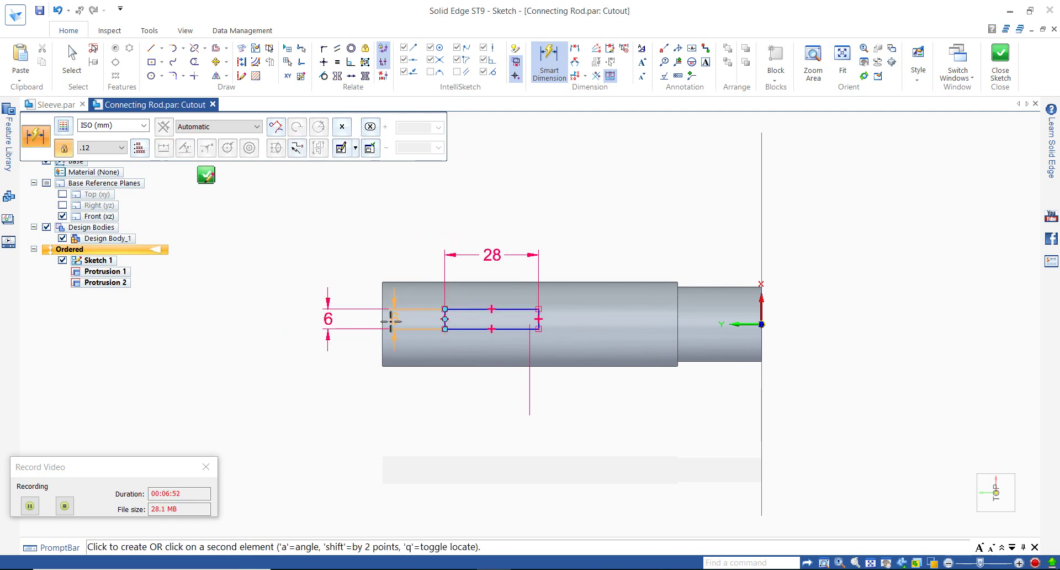
click(384, 321)
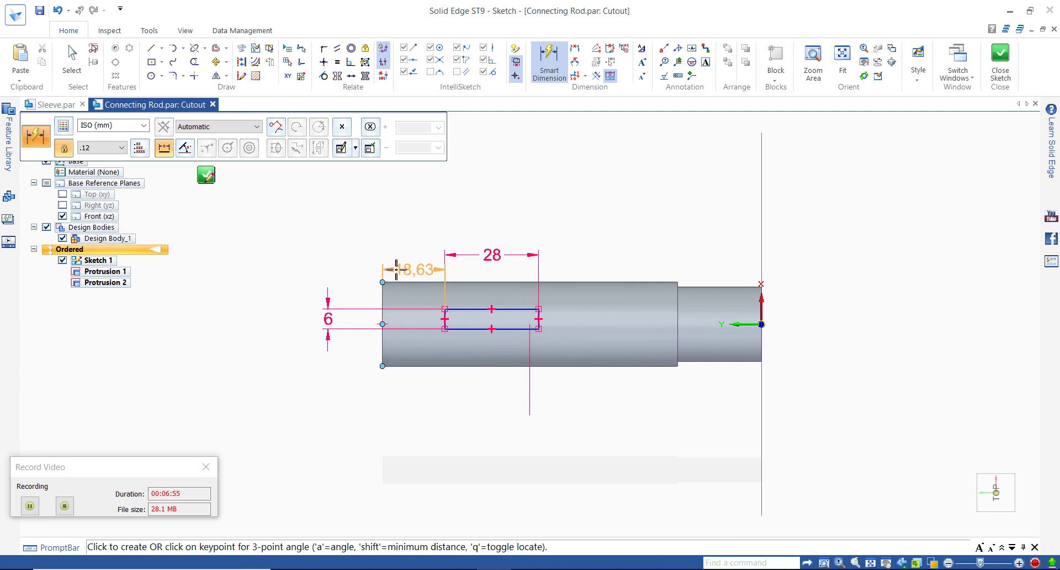
click(397, 267)
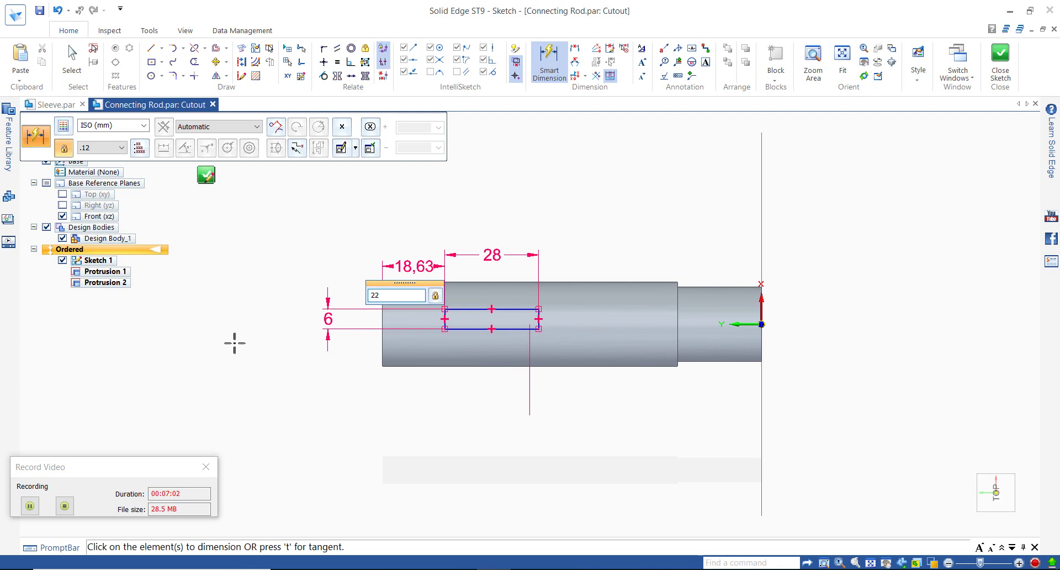
key(Return)
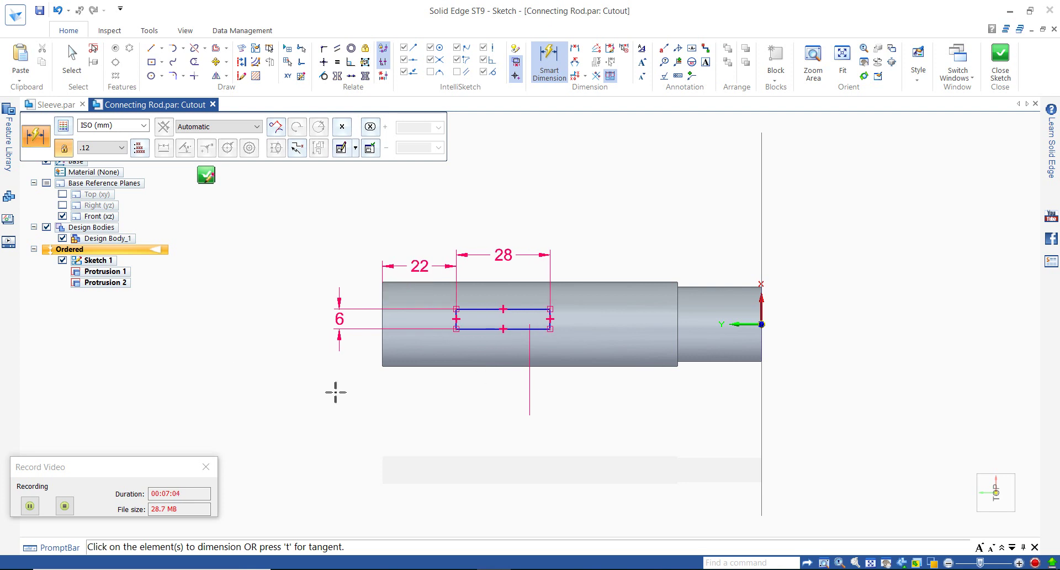
click(29, 505)
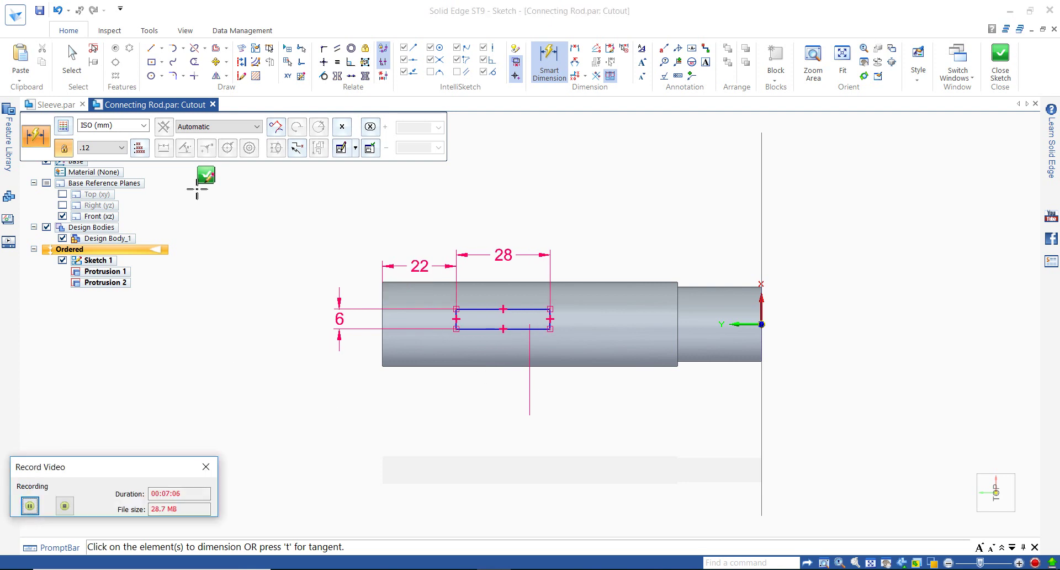
- Make the rectangle's two long sides symmetric about the Y axis
click(337, 75)
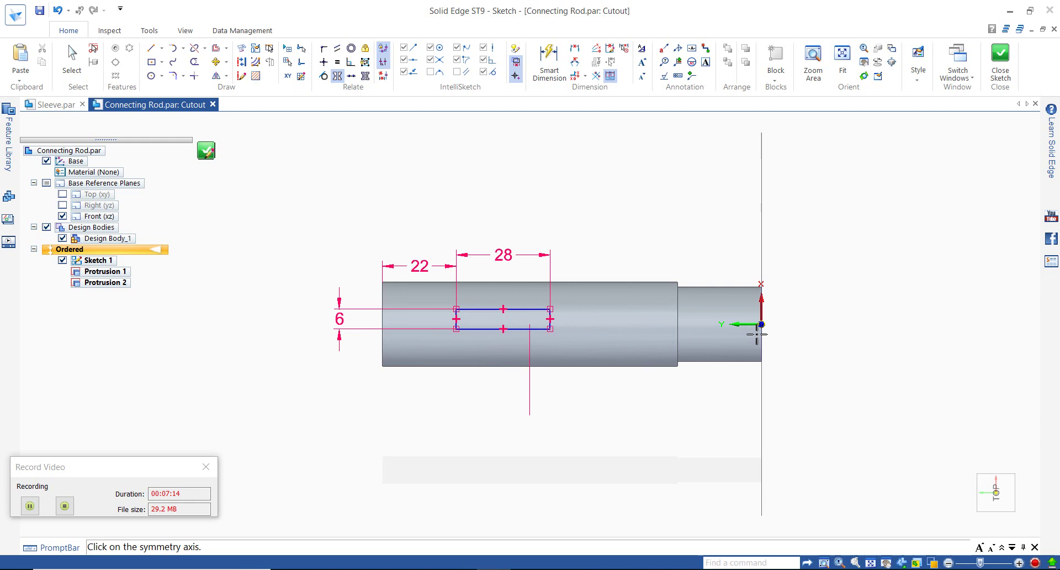
click(750, 325)
click(520, 309)
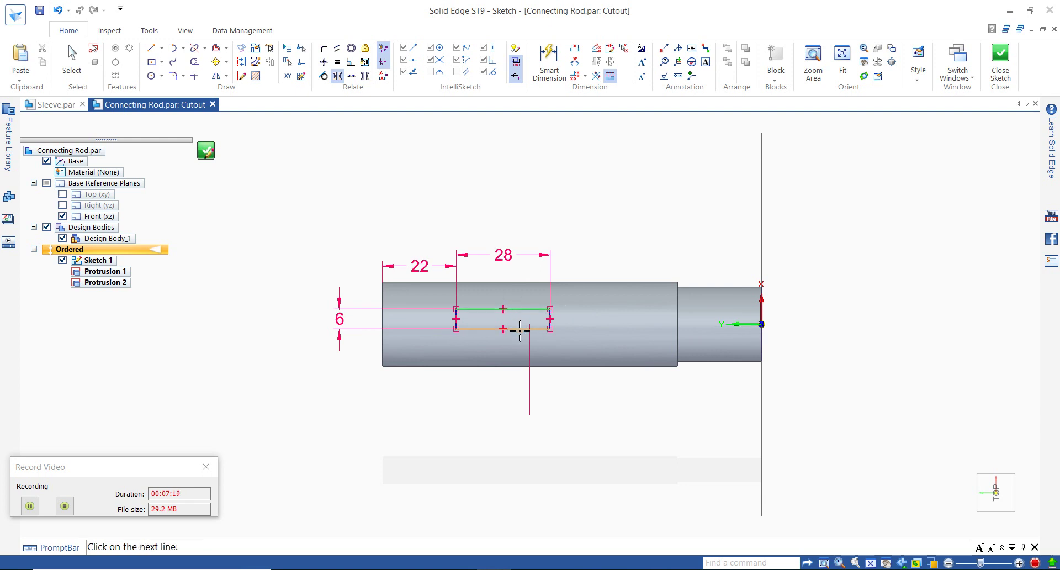
click(520, 330)
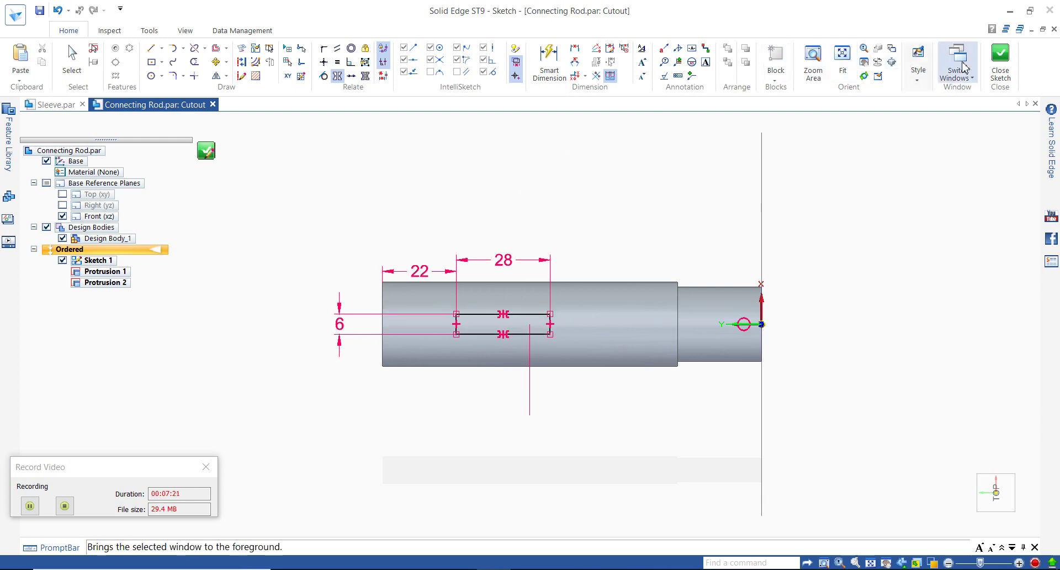
- Close the sketch, cut the rectangle about 59.5 mm down through the 25 mm cylinder and finish the feature
click(999, 66)
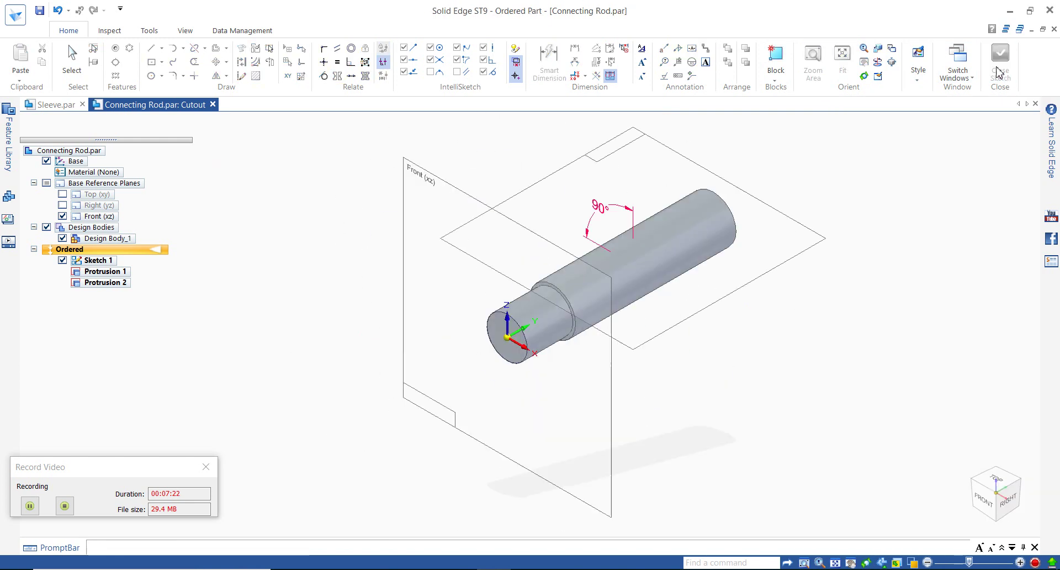
click(774, 359)
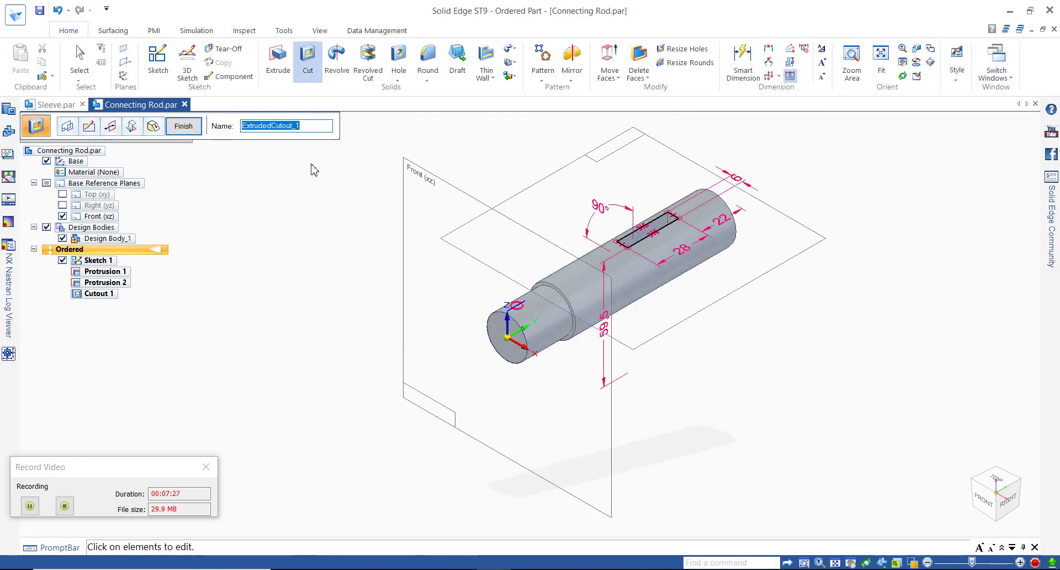
click(184, 126)
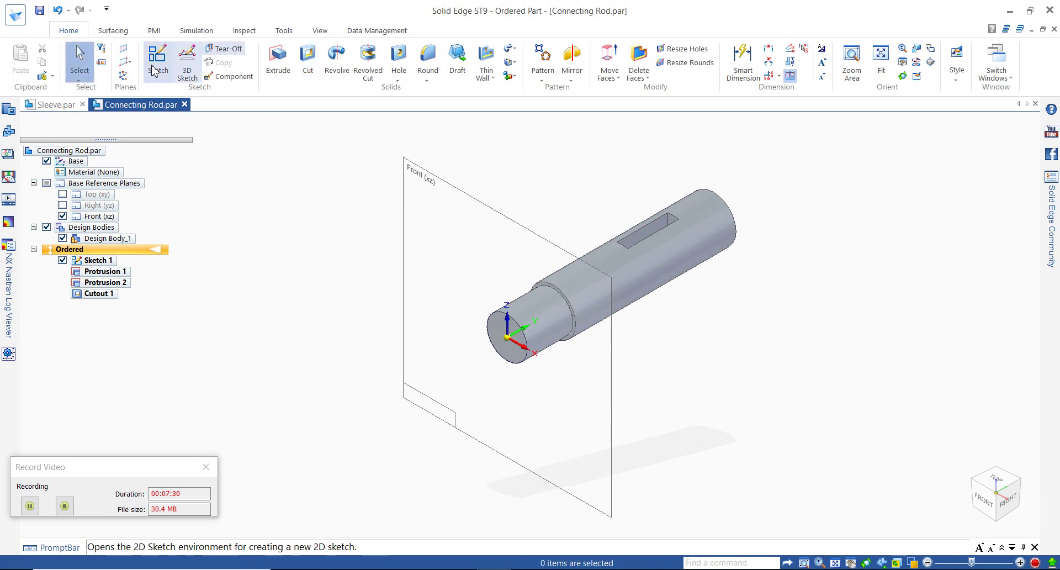
click(30, 505)
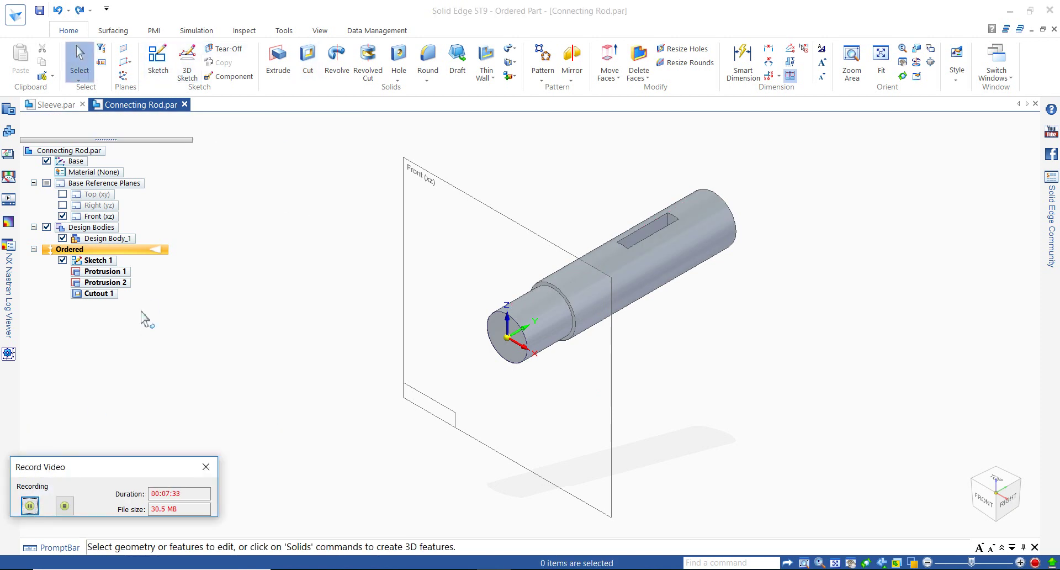
- Chamfer the circular edge at the free end of the 25 mm cylinder with a 2 mm setback
click(429, 78)
click(453, 104)
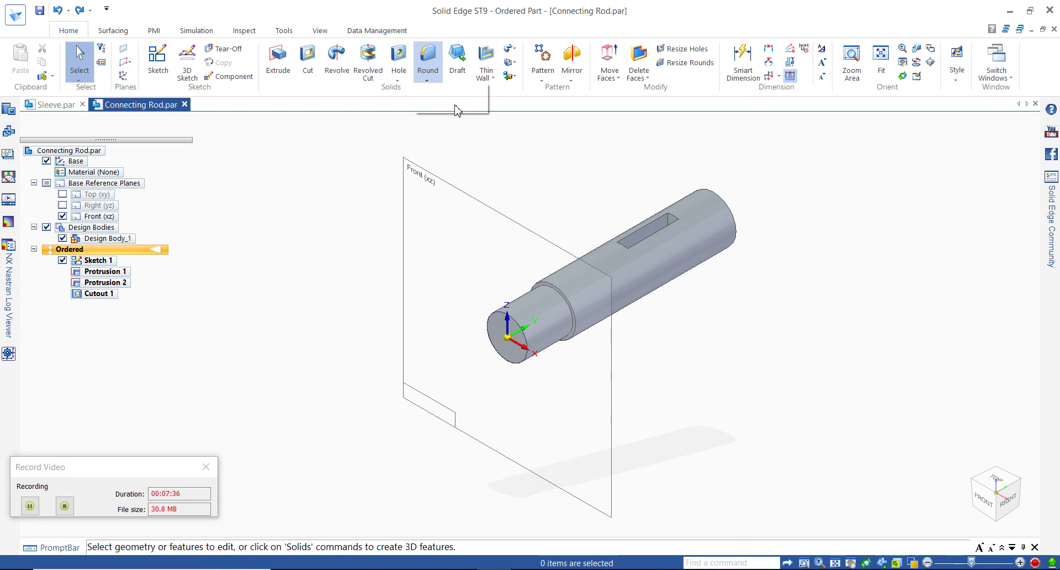
click(734, 212)
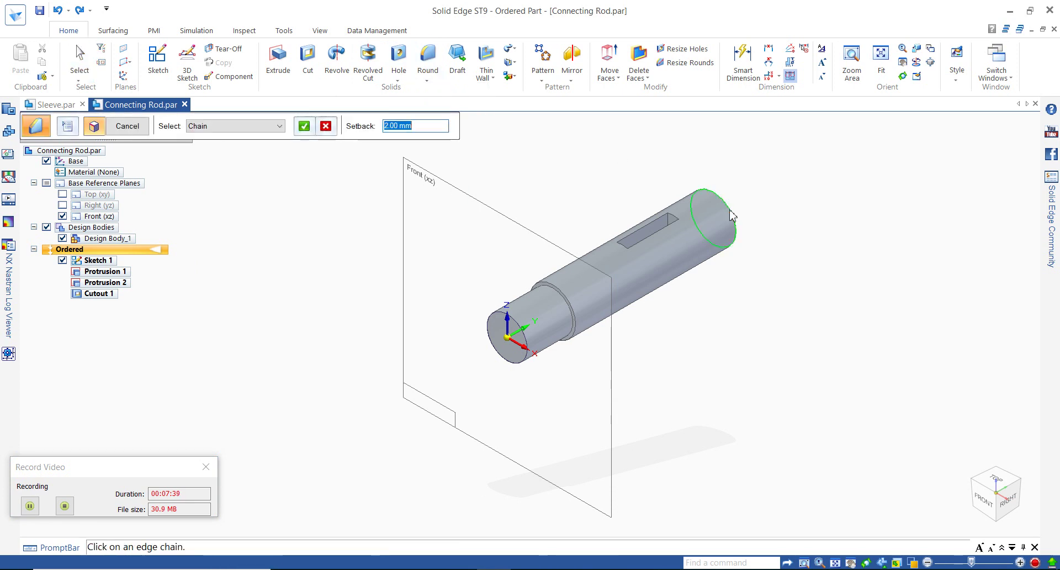
click(305, 127)
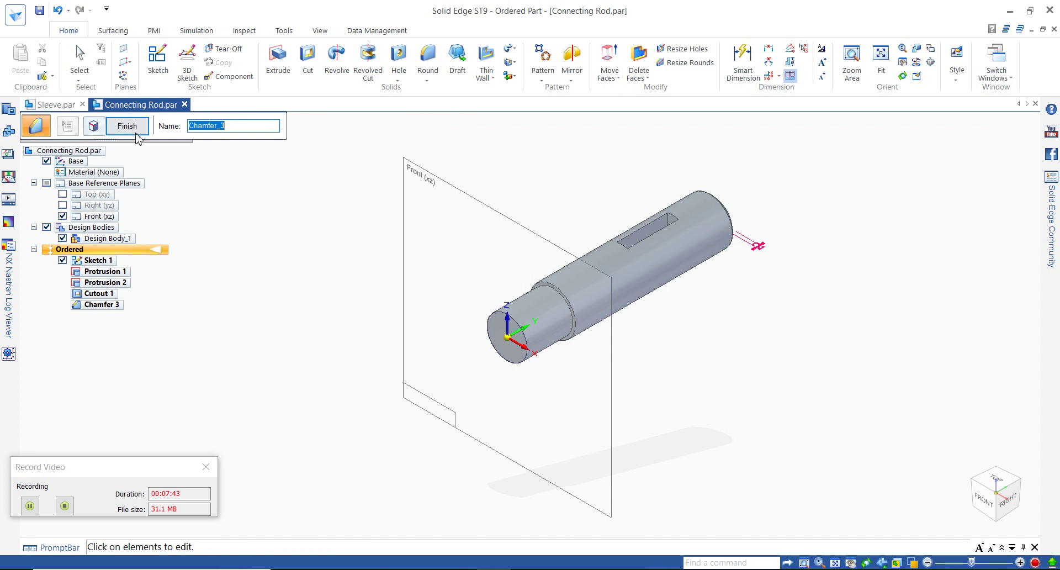
click(136, 133)
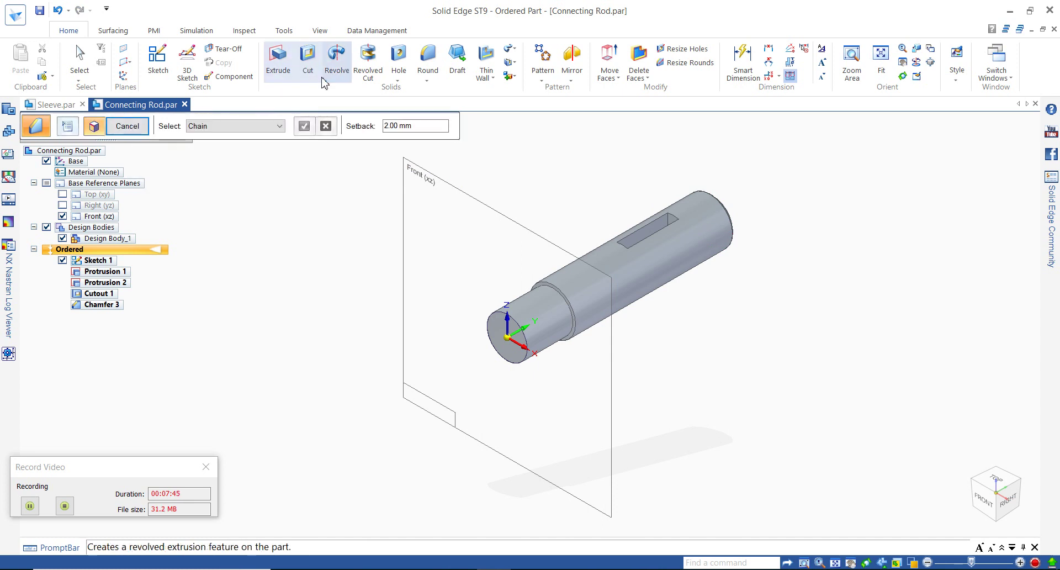
click(133, 128)
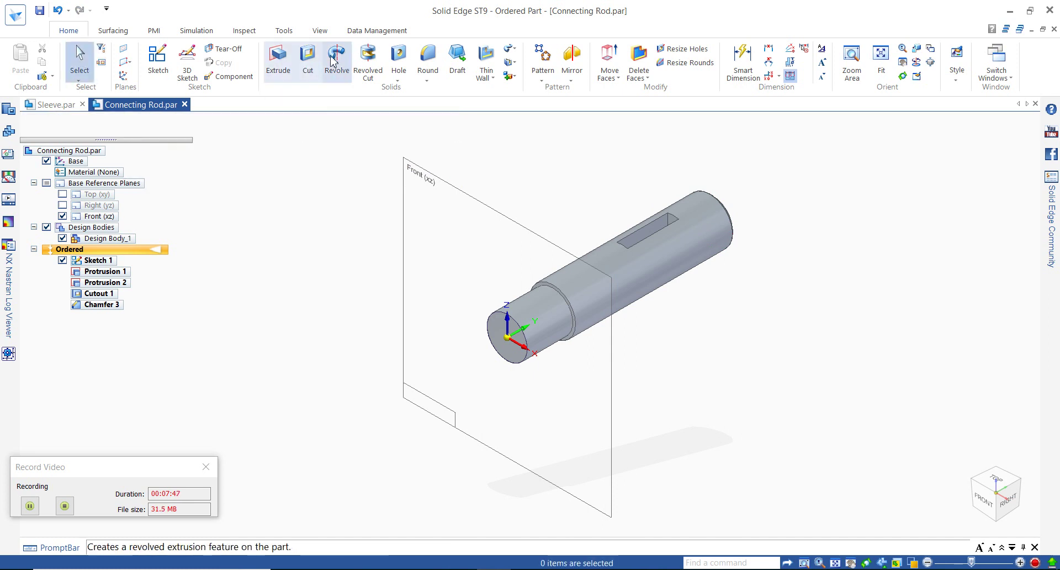
- Round the 25 mm cylinder's shoulder edge beside the 22 mm cylinder with a 2 mm radius
click(425, 66)
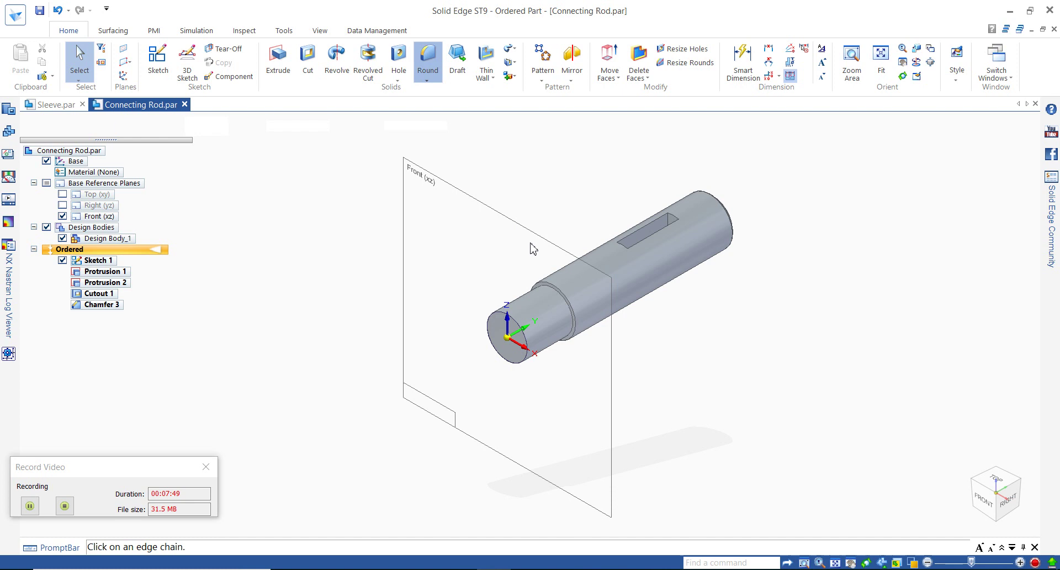
click(552, 291)
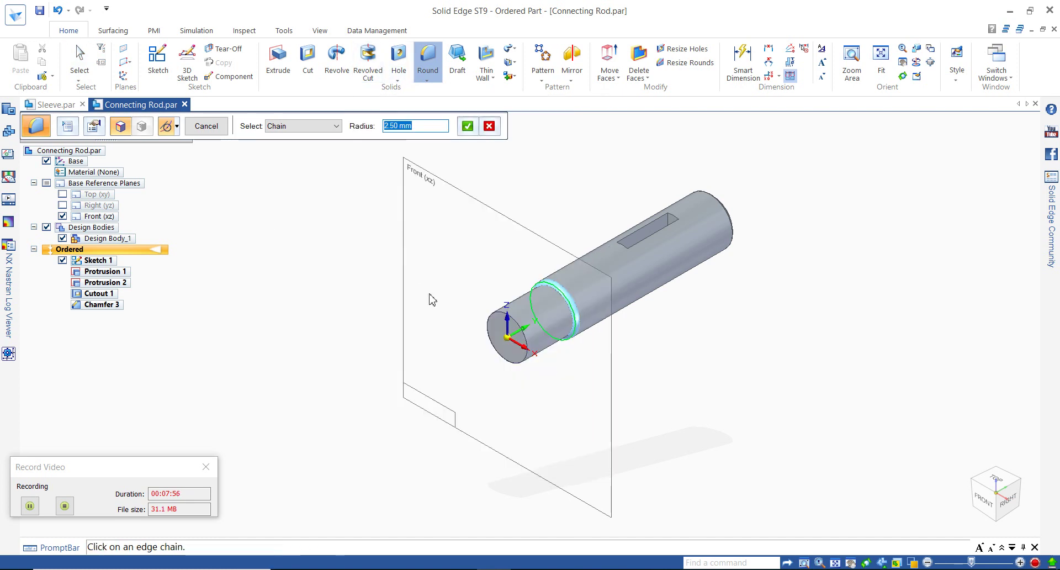
text(2)
key(Return)
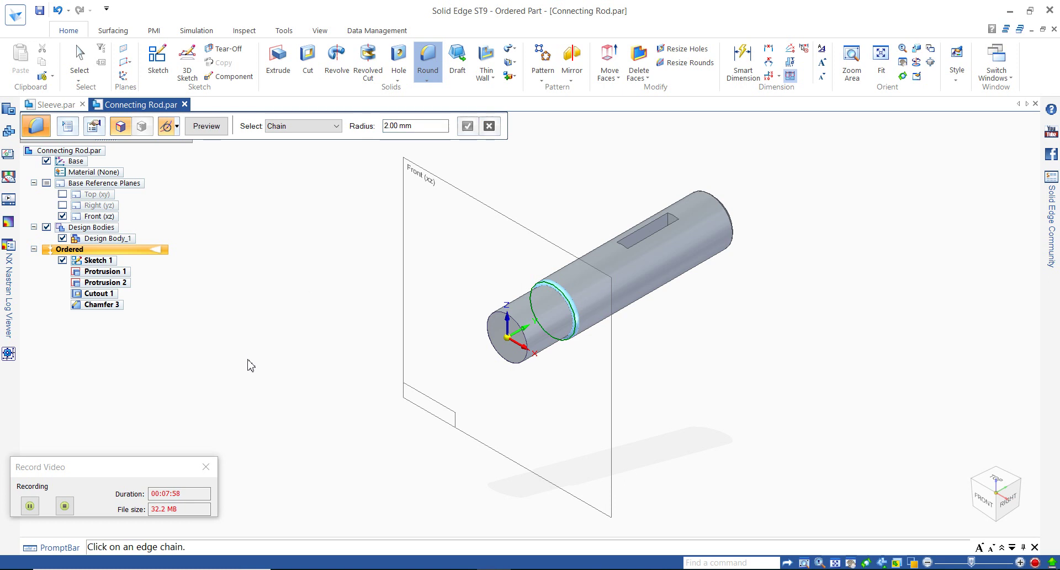
click(206, 126)
click(207, 127)
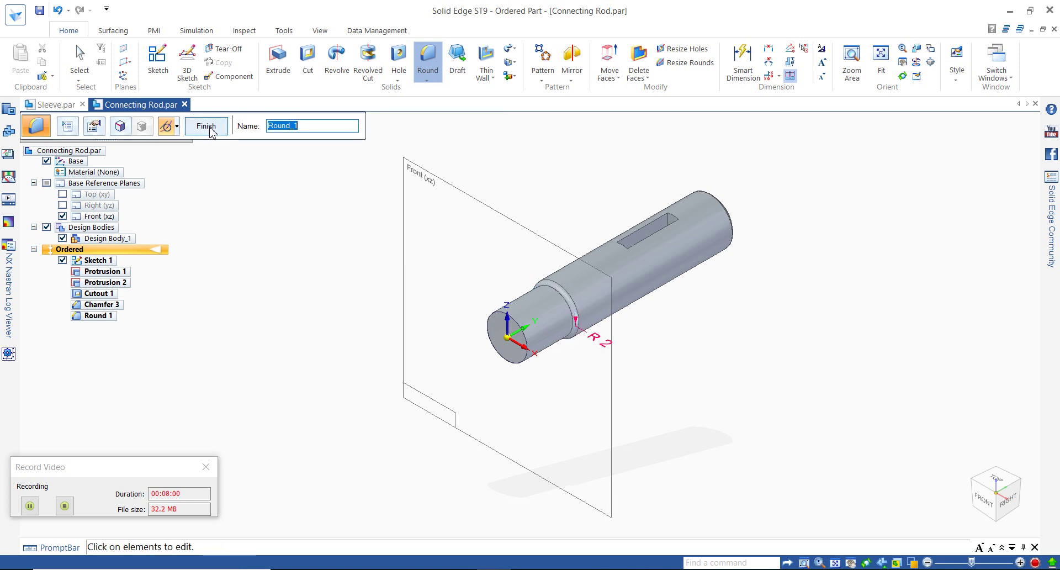
click(207, 127)
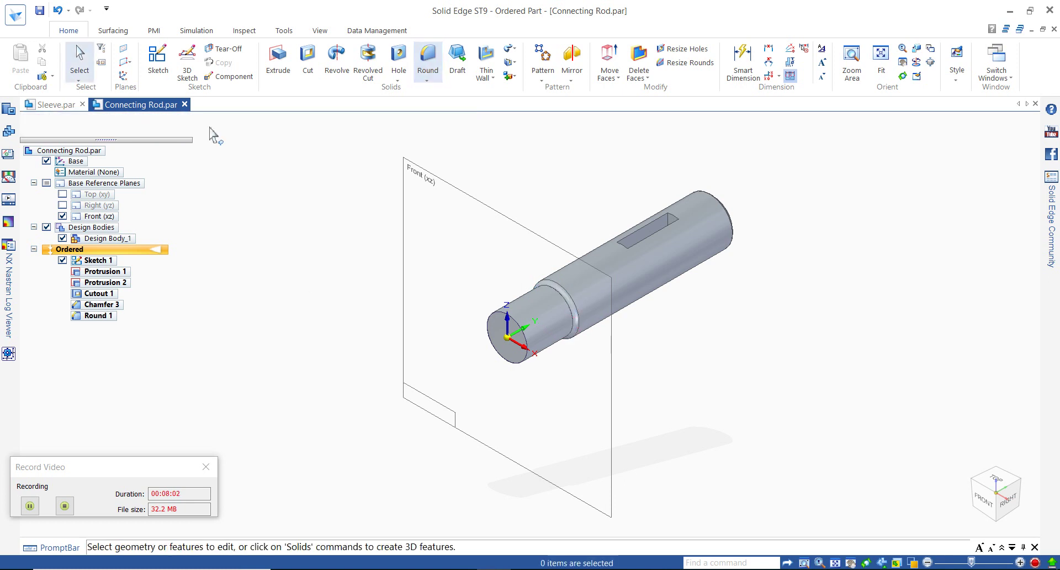
- Hide Sketch 1 and the Front (xz) reference plane of the connecting rod
click(30, 505)
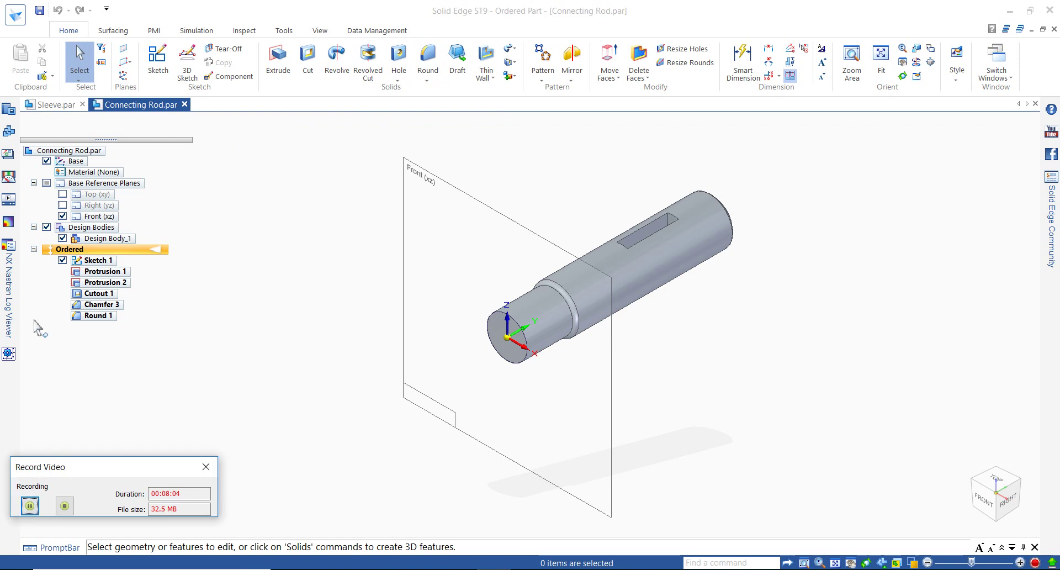
click(63, 261)
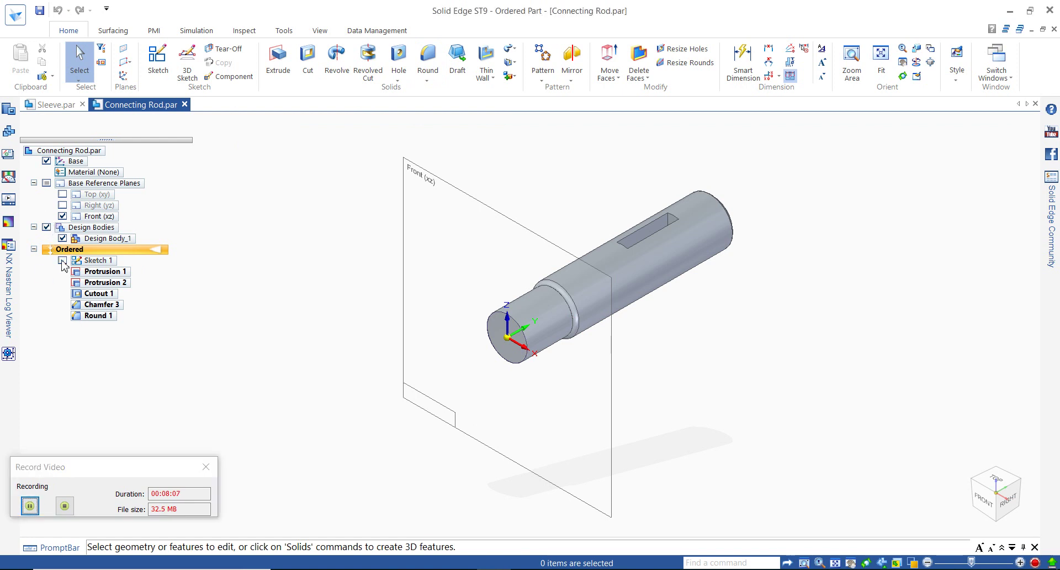
click(62, 216)
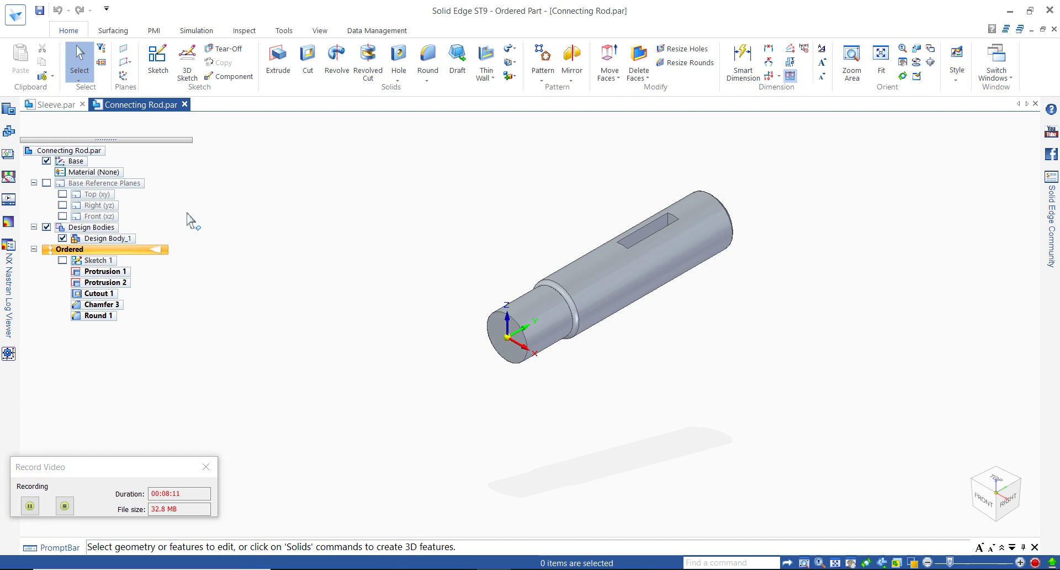
- Create a new part from the iso metric part template, switch it to ordered modelling and list its base reference planes
key(ctrl+n)
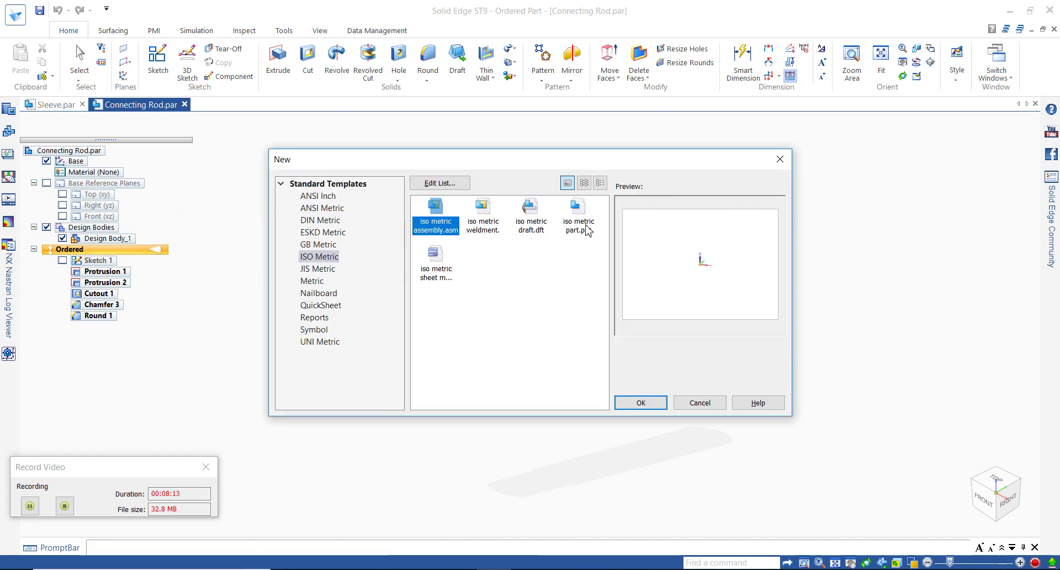
click(579, 221)
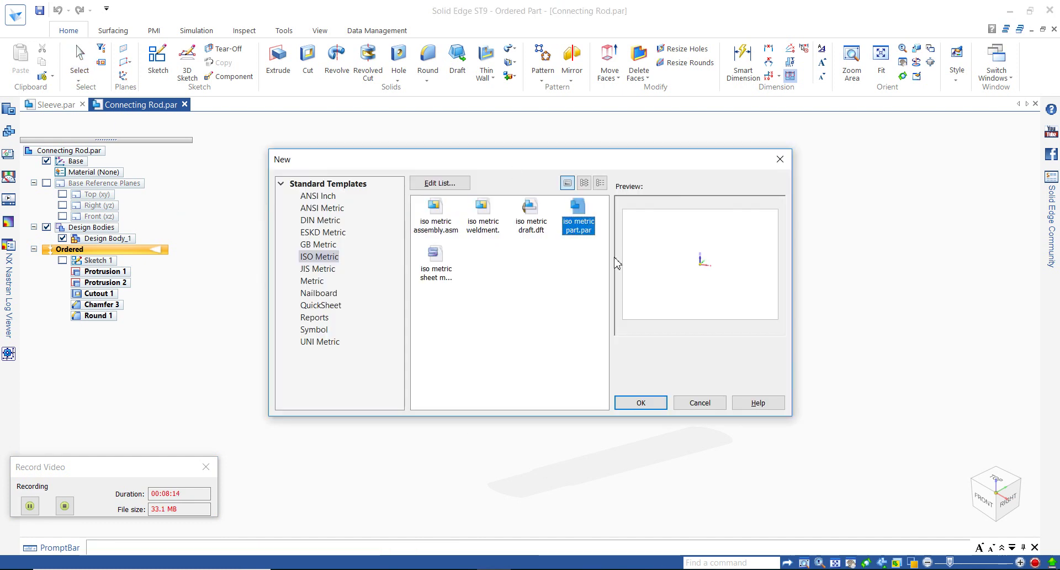
click(646, 402)
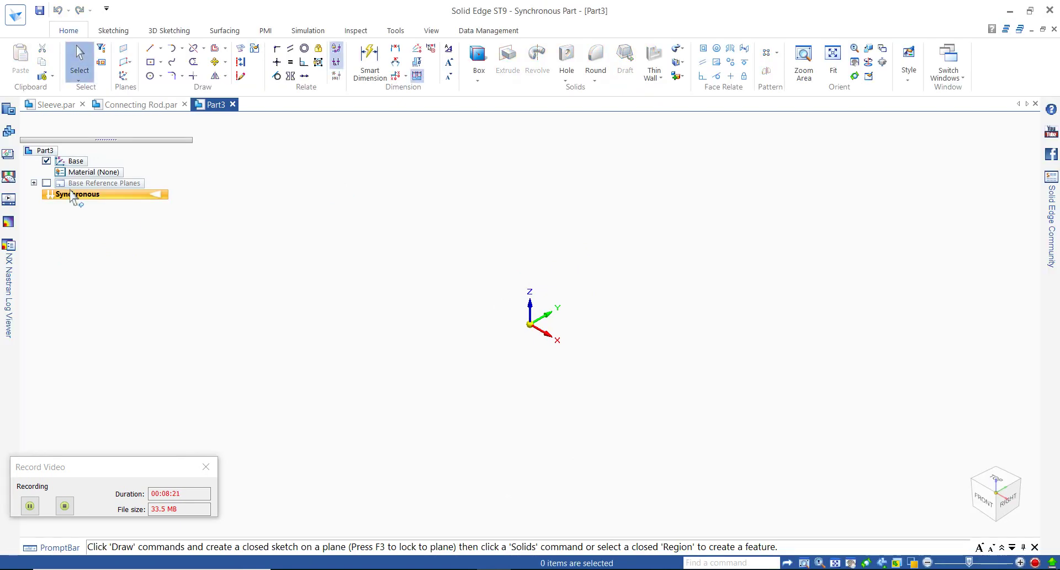
right_click(71, 194)
click(125, 398)
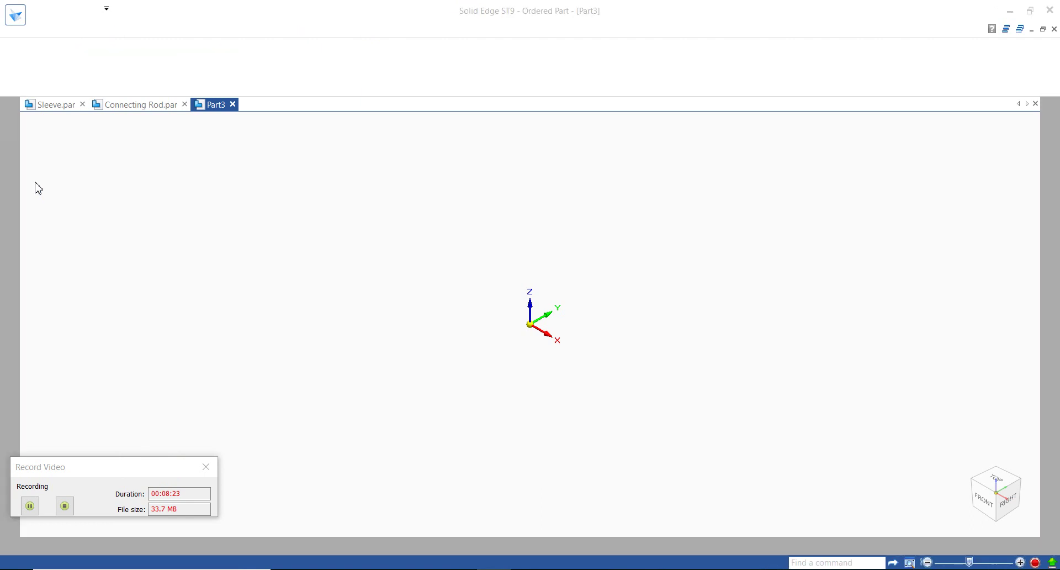
click(34, 183)
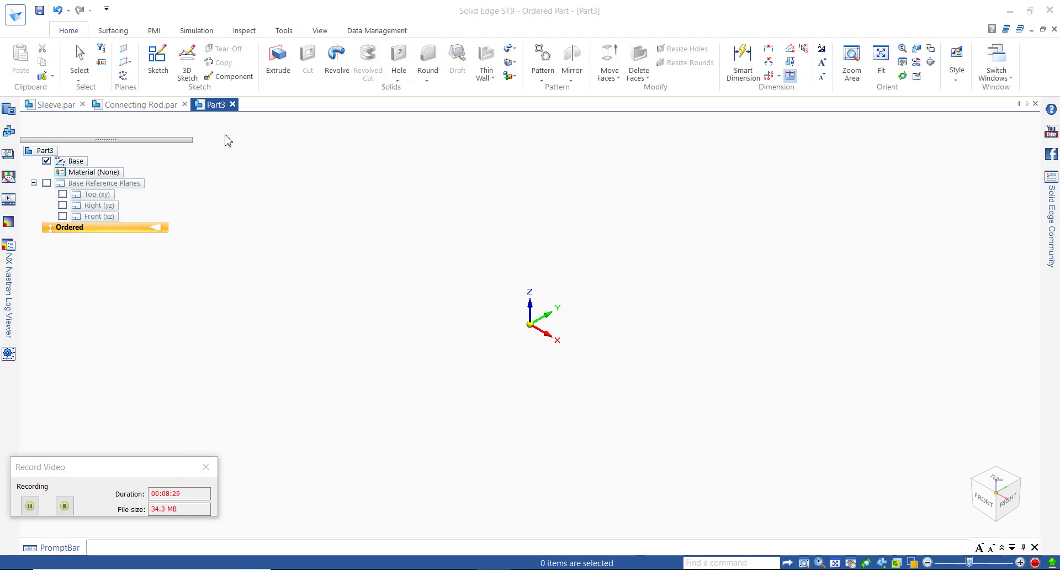
- Save the new part as Cotter
key(ctrl+s)
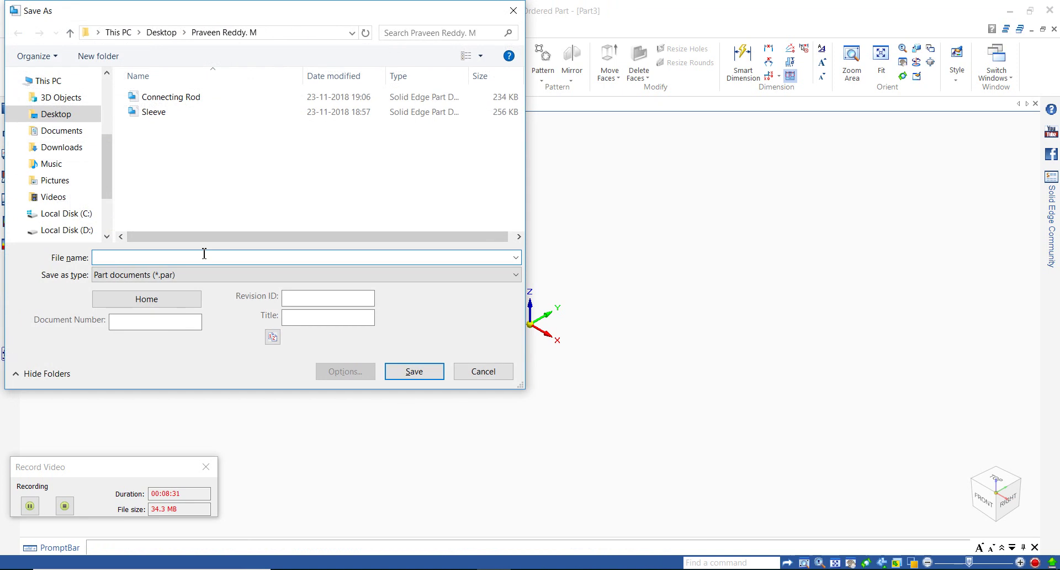
text(Cotter)
key(Return)
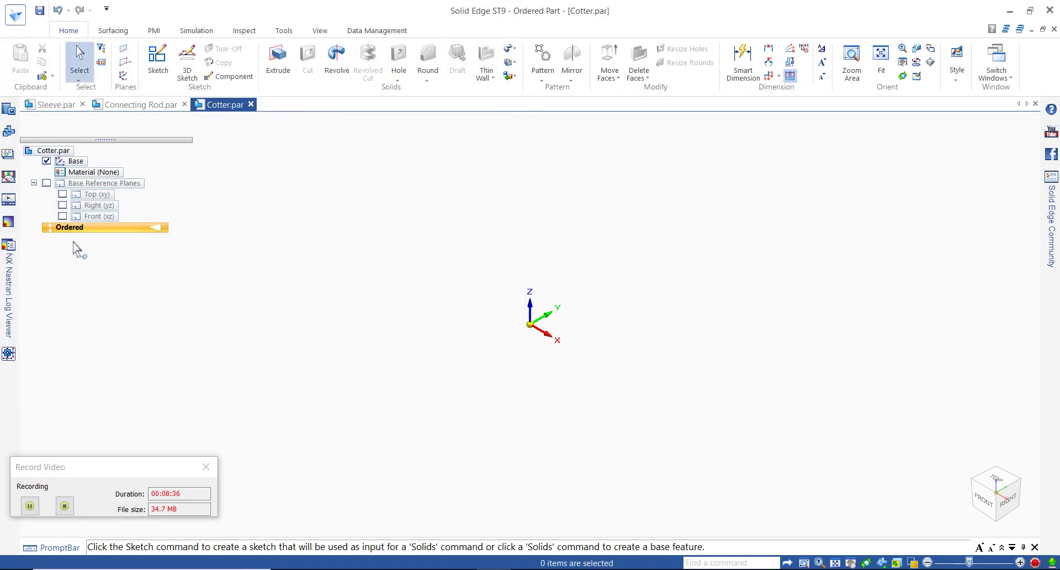
click(30, 505)
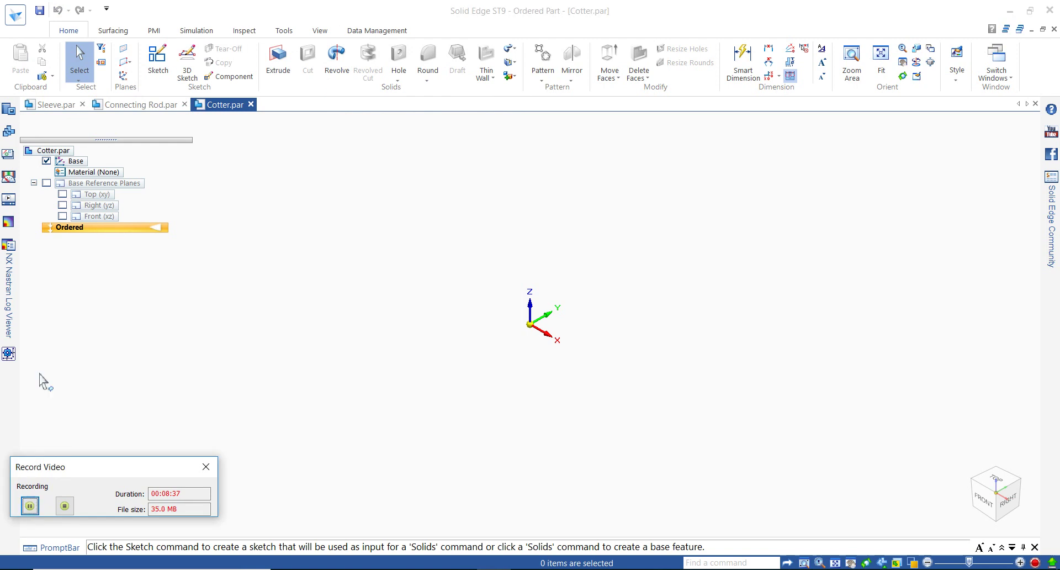
- Show the Right (yz) reference plane in the Cotter part
click(63, 205)
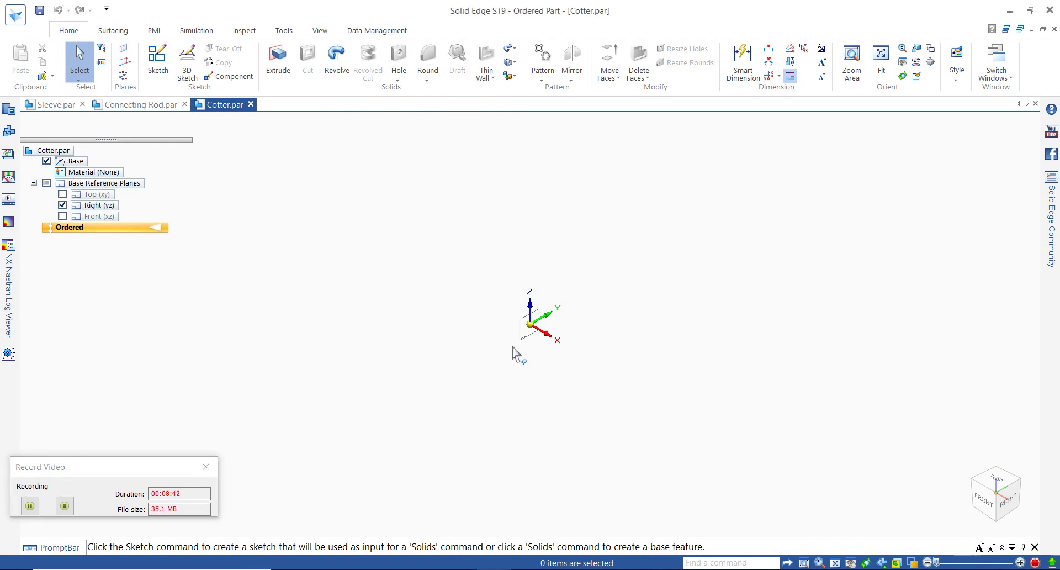
scroll(515, 354, up, 3)
scroll(560, 303, up, 3)
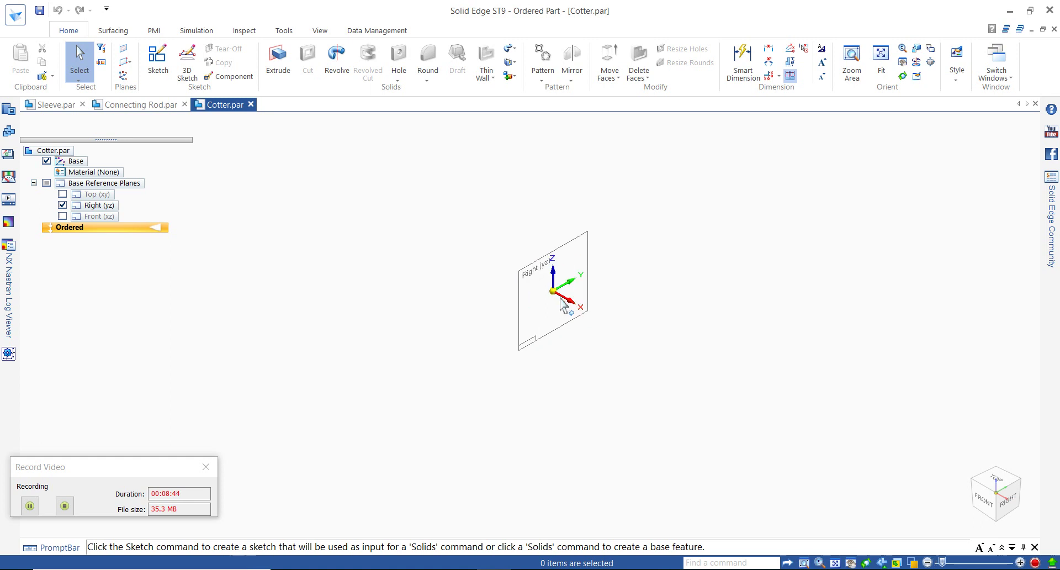
- Sketch a rectangle about 91 mm tall centred on the origin of the Right (yz) plane
click(157, 59)
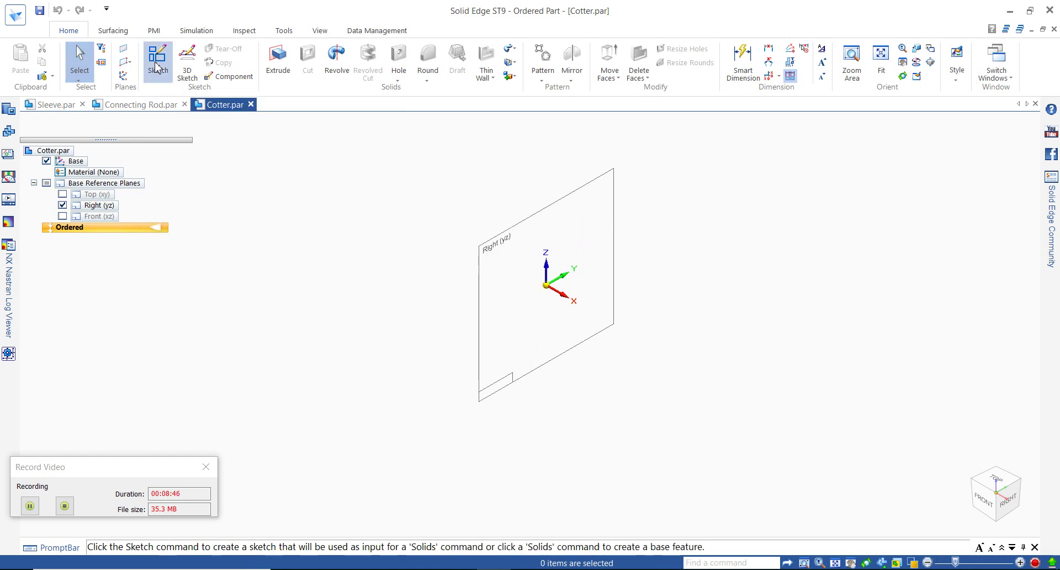
click(485, 250)
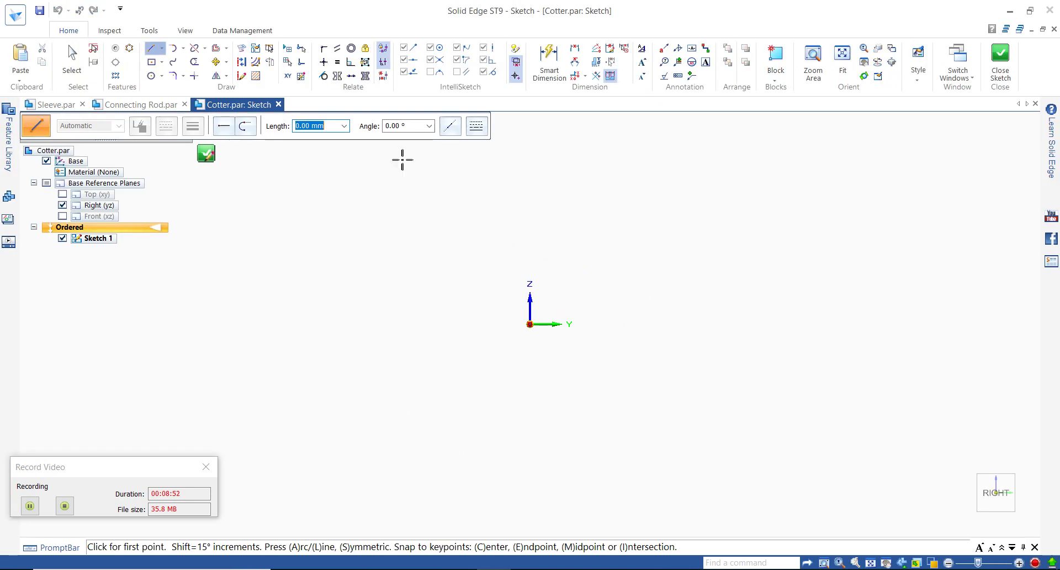
click(152, 62)
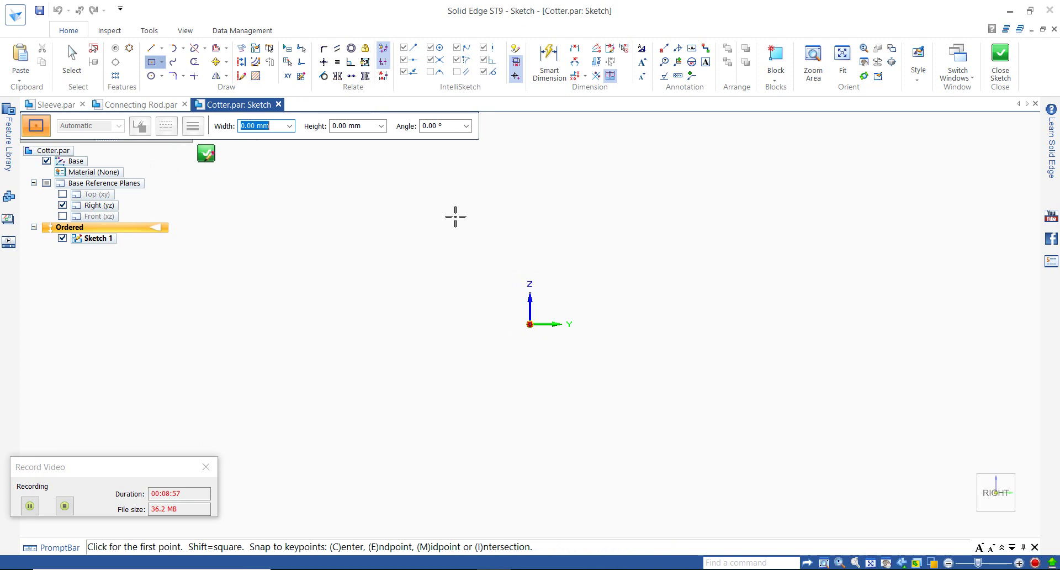
drag(530, 324, 530, 225)
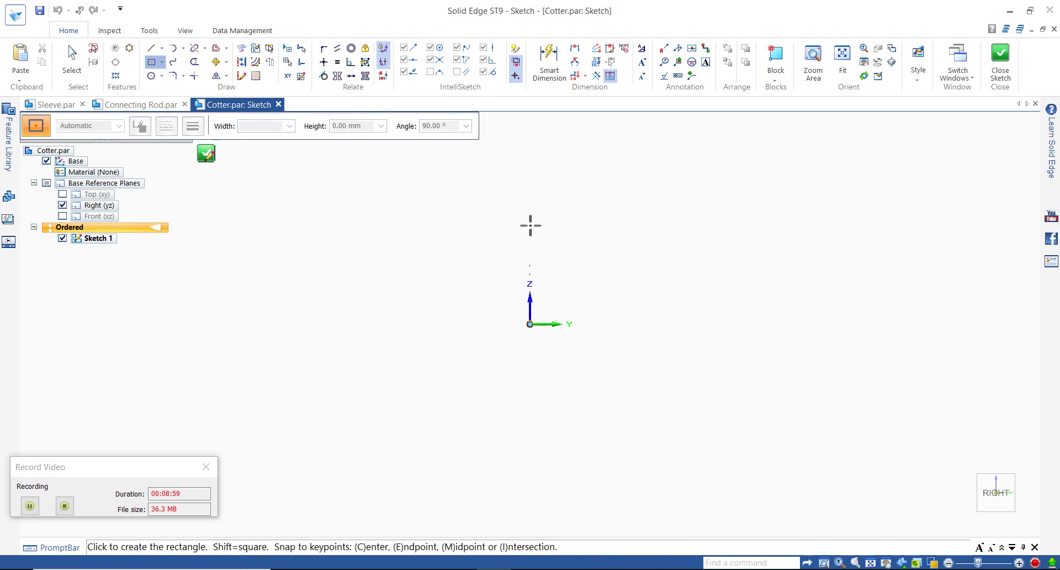
click(578, 200)
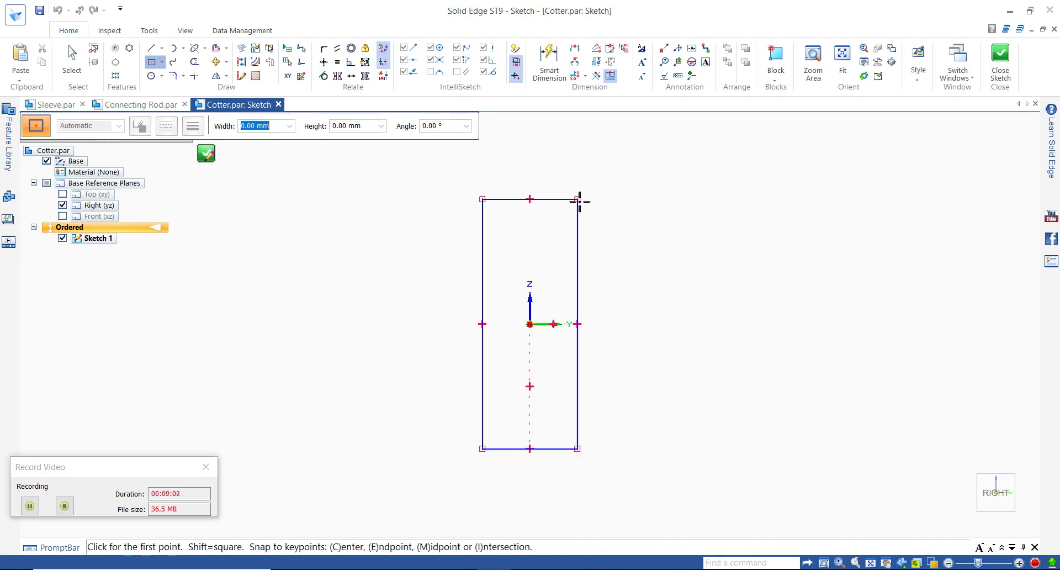
- Dimension the rectangle 28 mm wide and 100 mm high, and finish the sketch
click(545, 68)
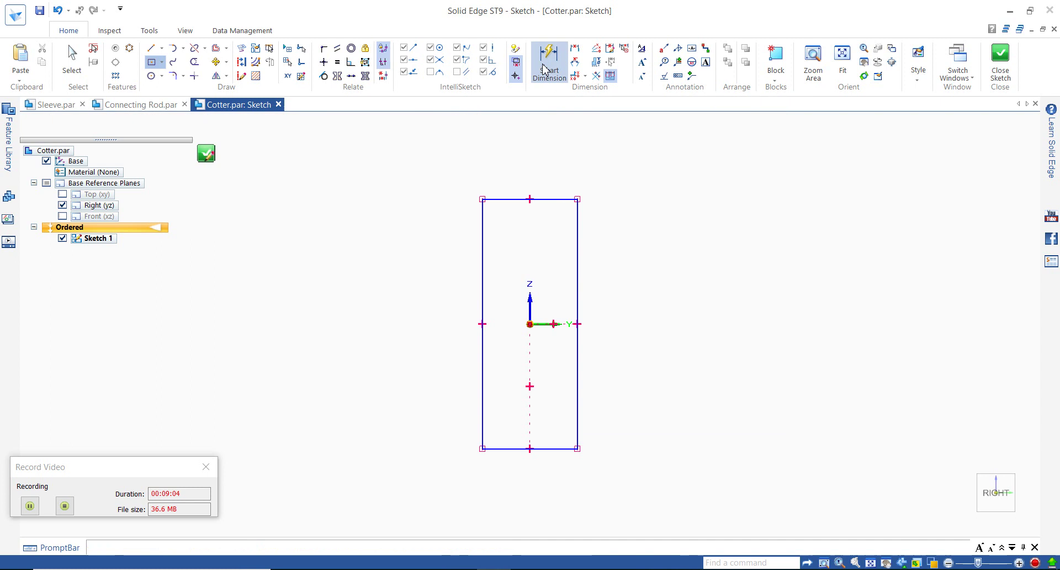
click(543, 203)
click(539, 144)
text(28)
key(Return)
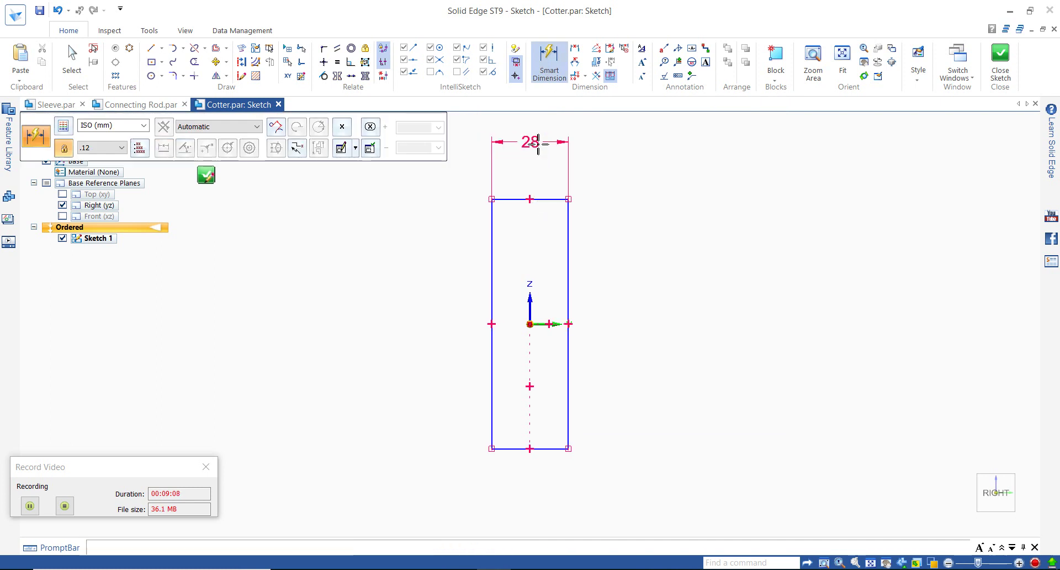
click(569, 239)
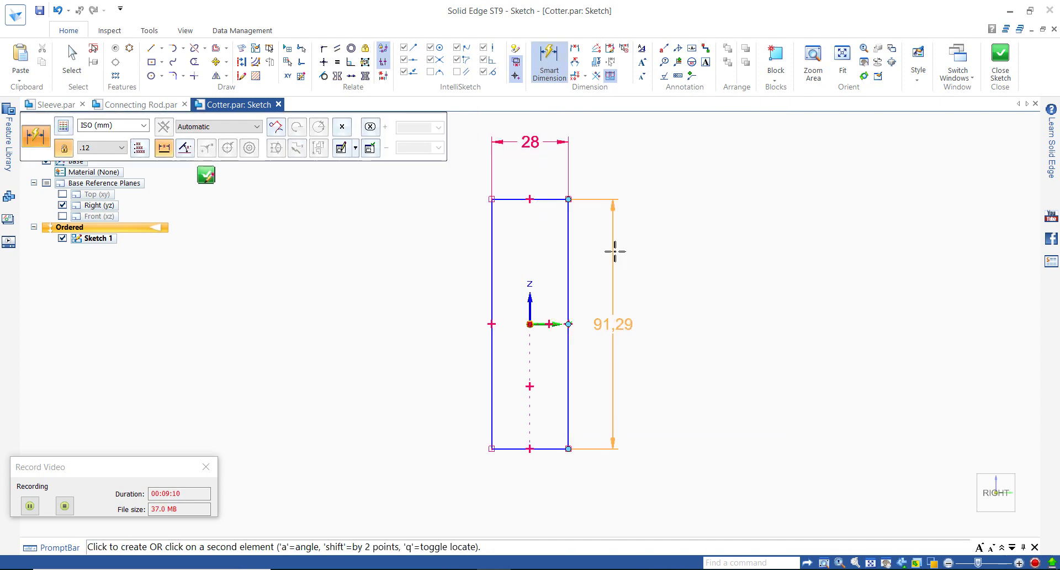
click(613, 249)
text(100)
key(Return)
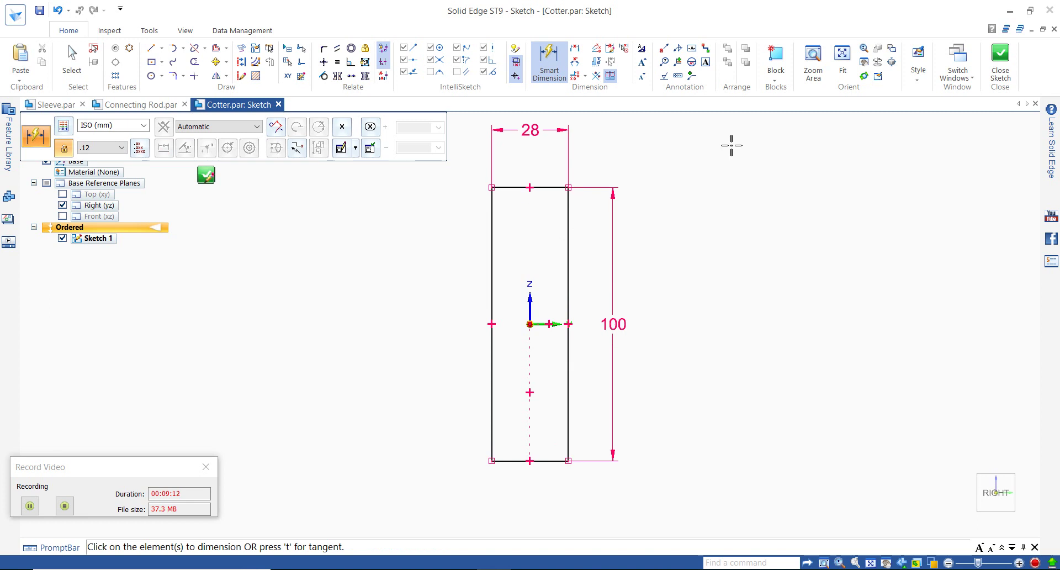
click(999, 62)
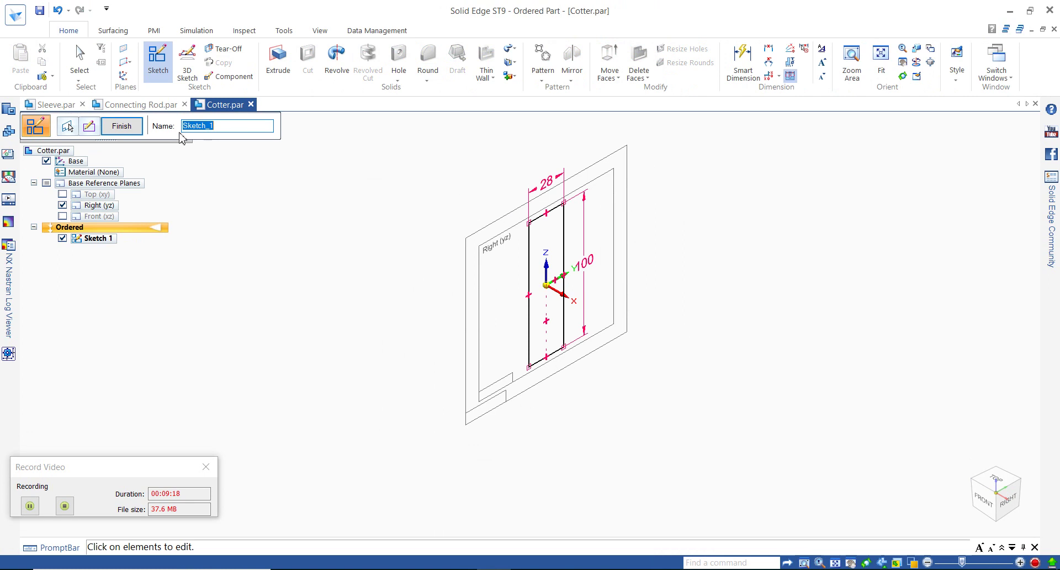
click(133, 127)
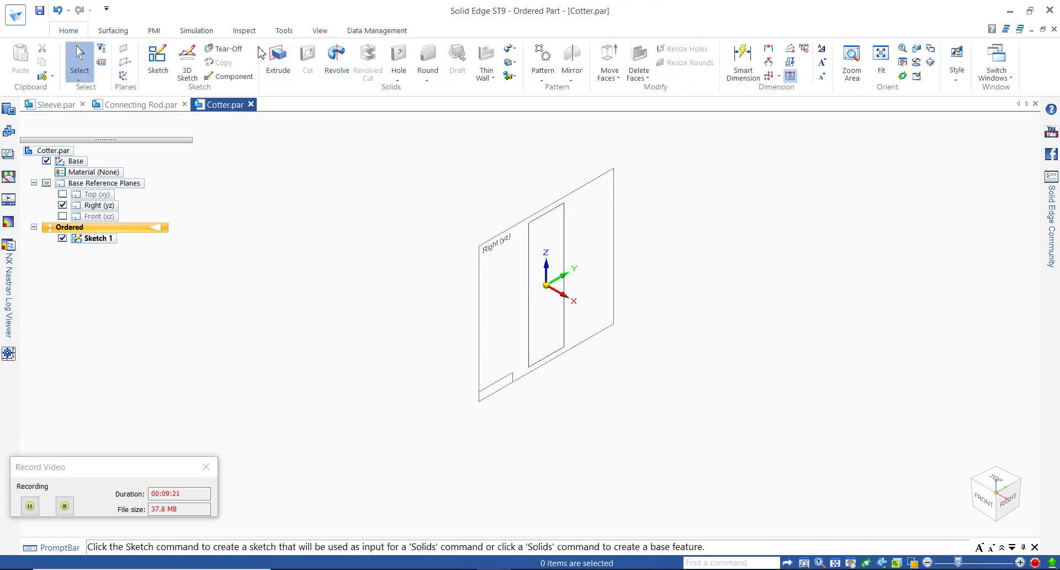
click(276, 58)
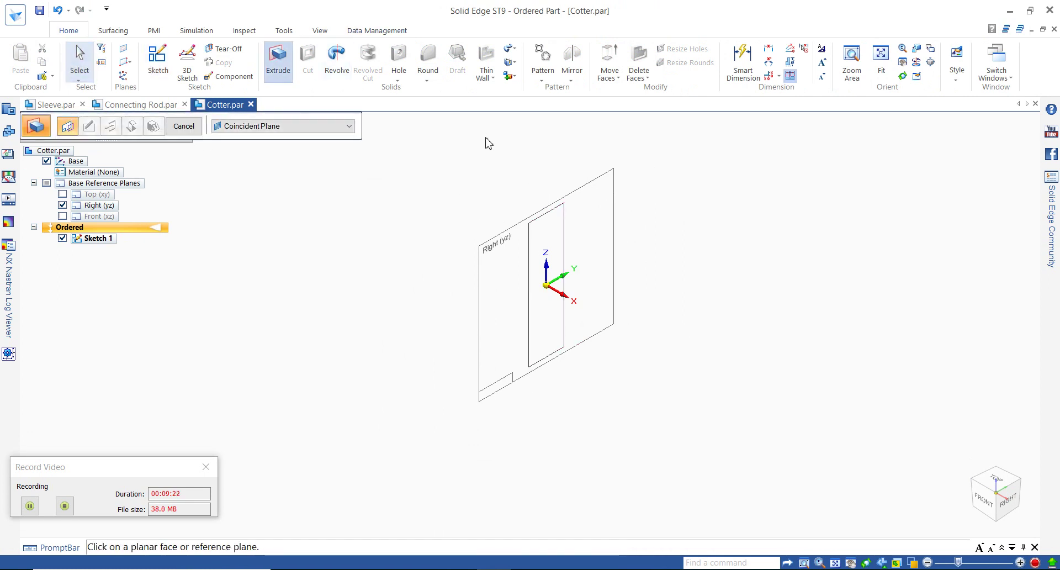
click(532, 226)
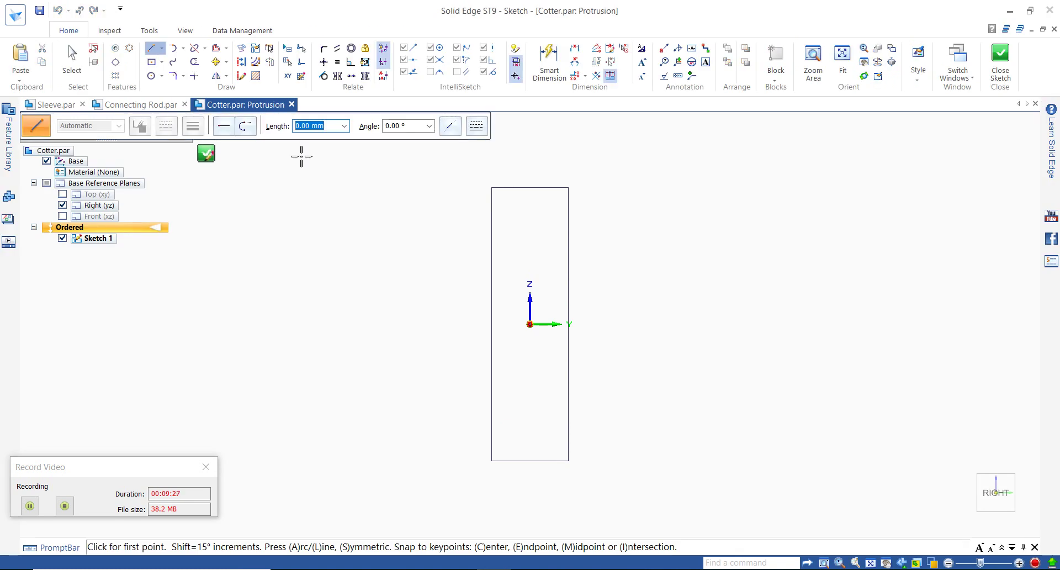
click(1001, 62)
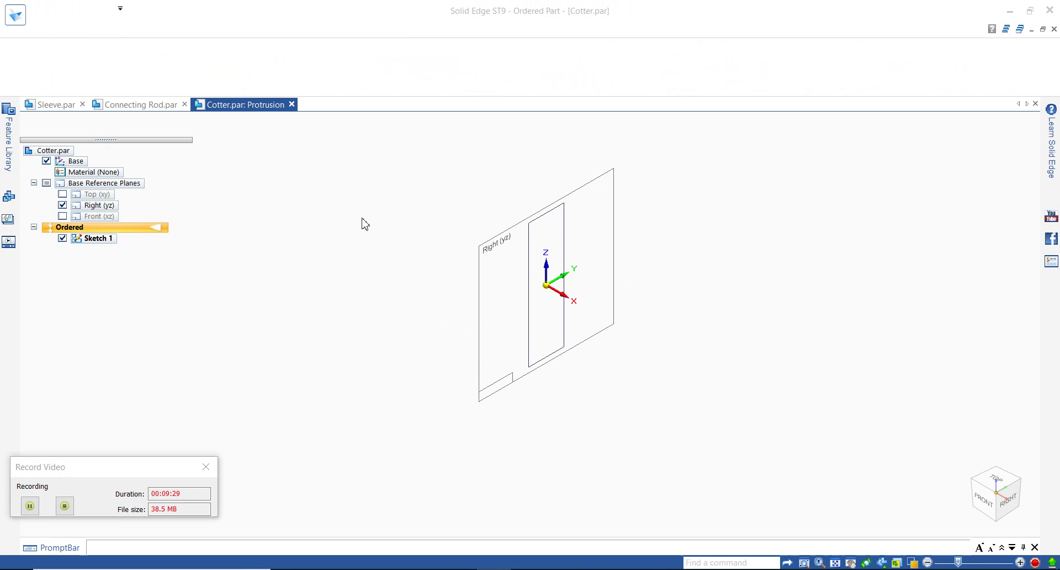
- Extrude the existing rectangle sketch 6 mm symmetrically about its plane, hiding the Right (yz) reference plane
click(276, 62)
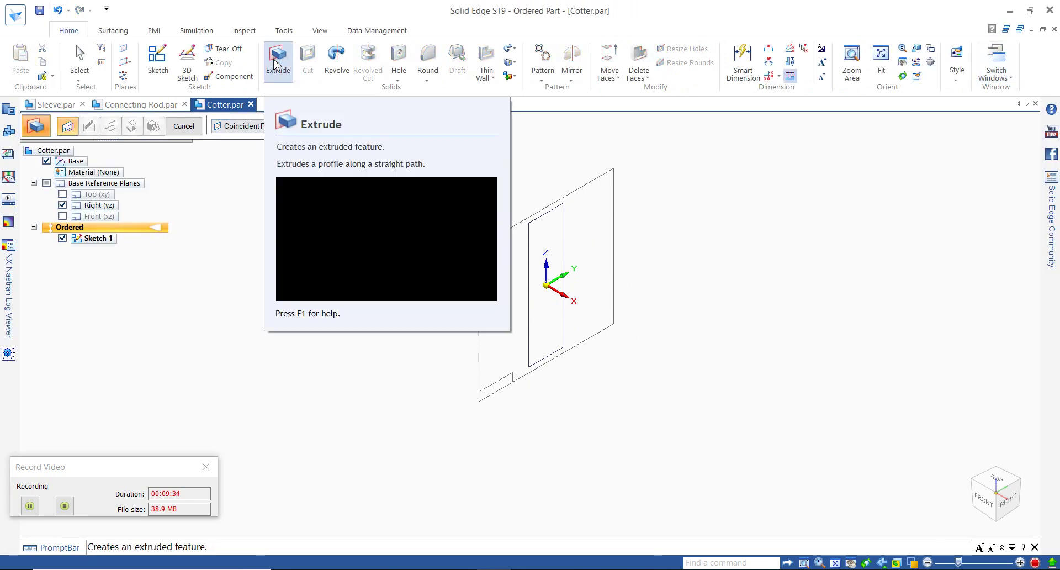
click(237, 126)
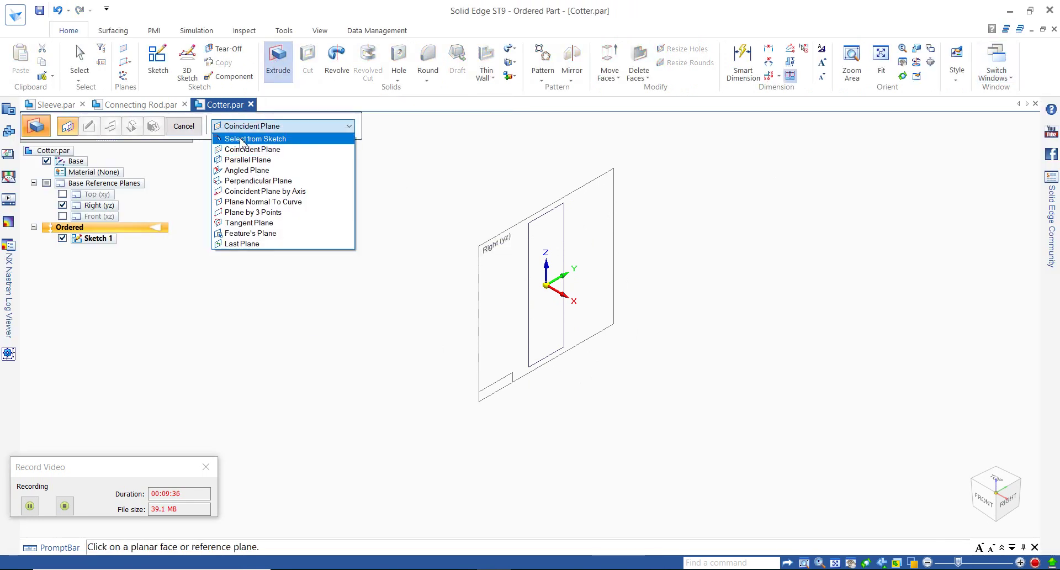
click(241, 139)
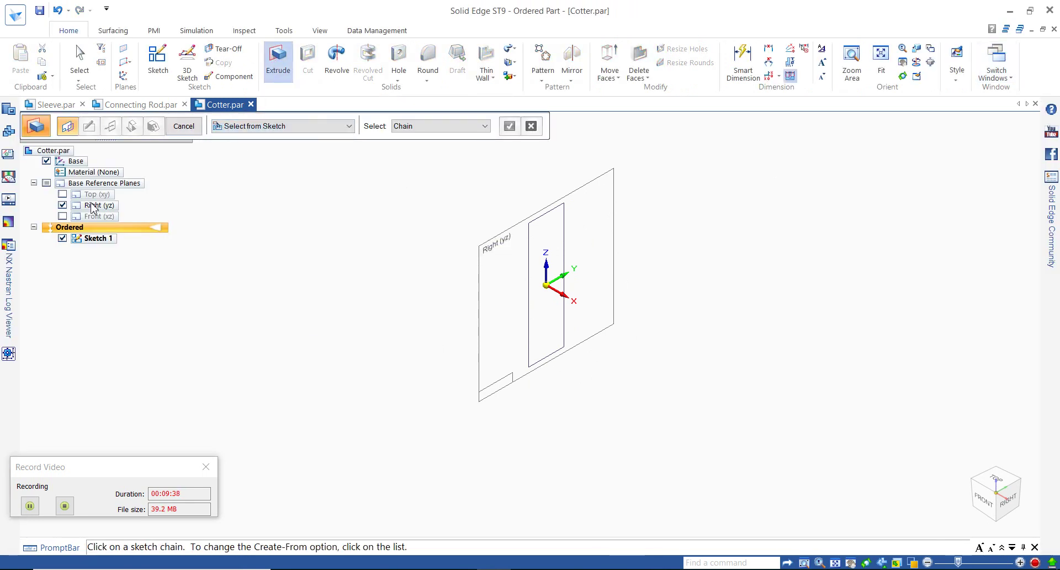
click(63, 205)
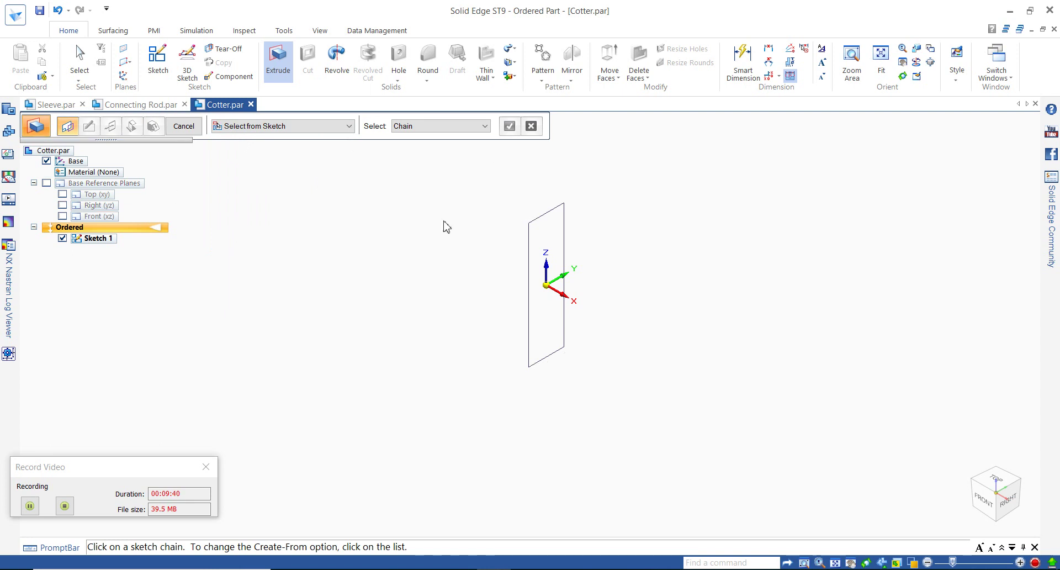
click(530, 225)
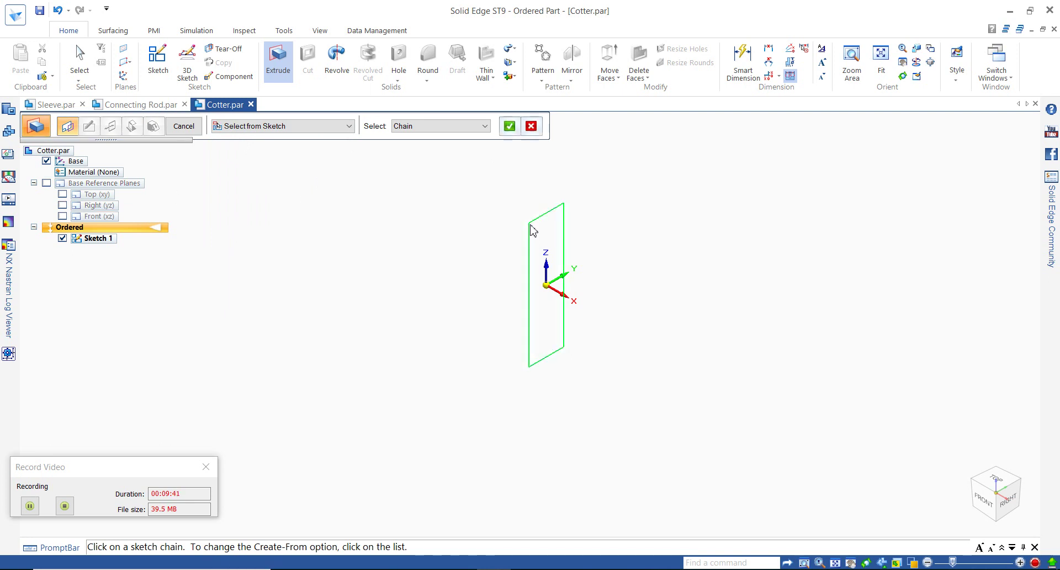
click(509, 126)
text(6)
key(Tab)
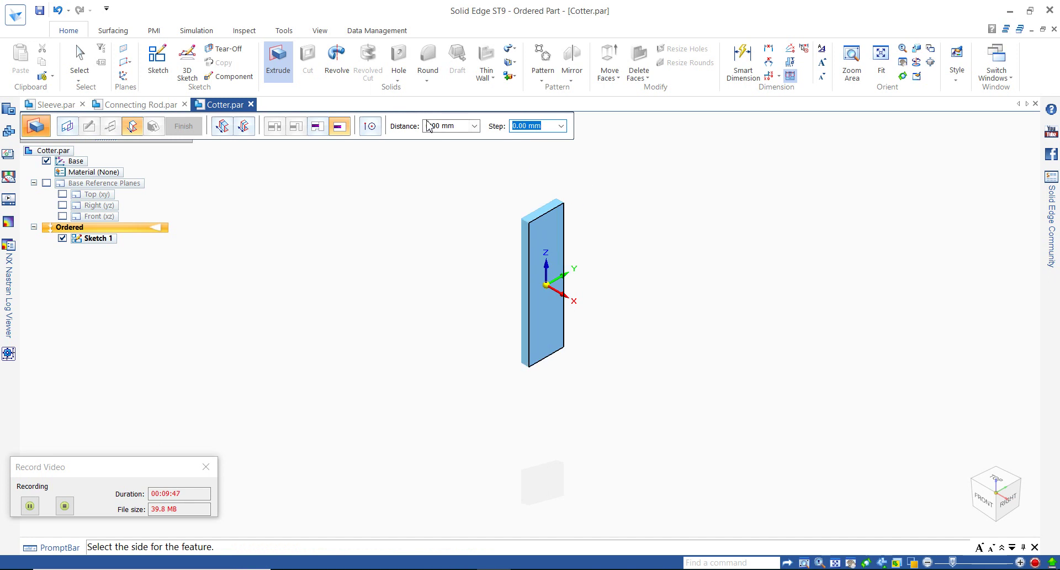
click(245, 127)
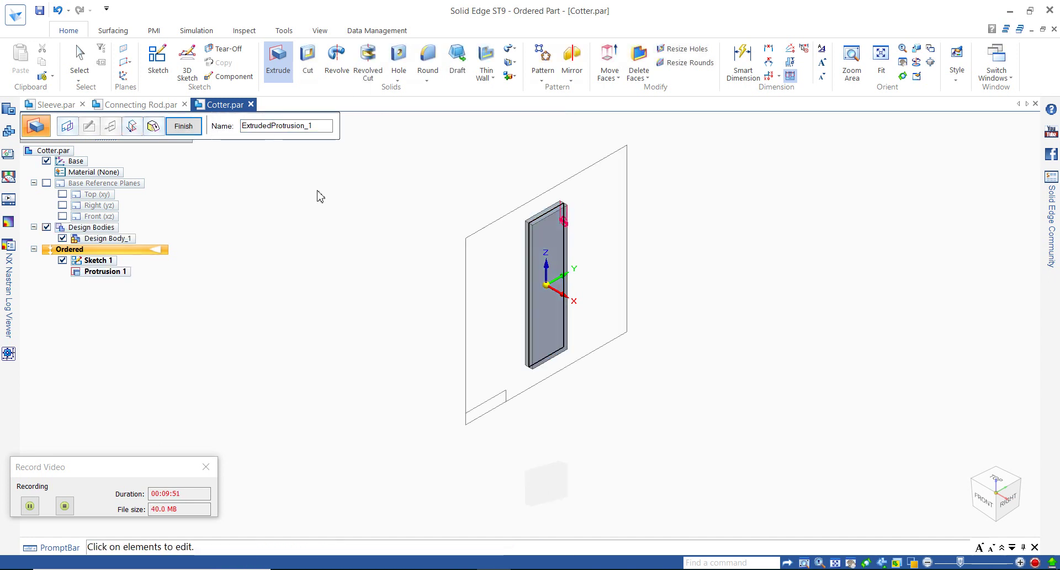
click(183, 127)
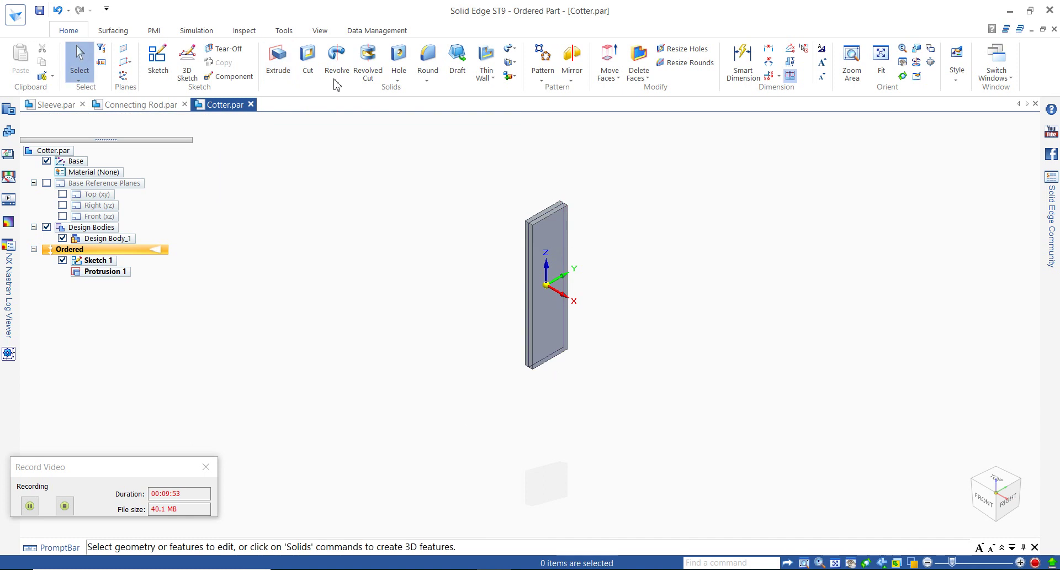
- Round the four corner edges of the cotter plate with a 12.5 mm radius and hide Sketch 1
click(428, 59)
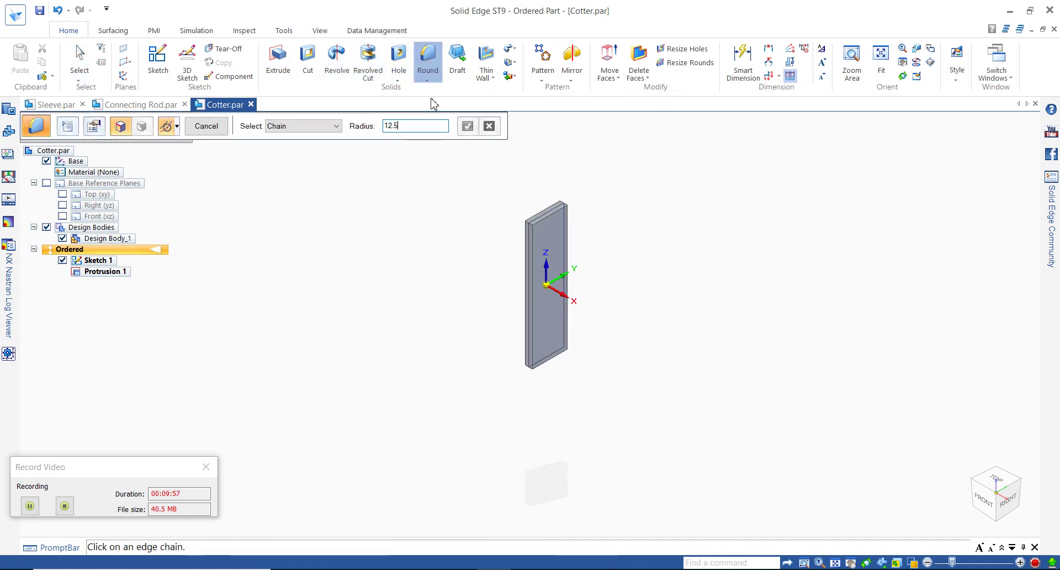
click(529, 226)
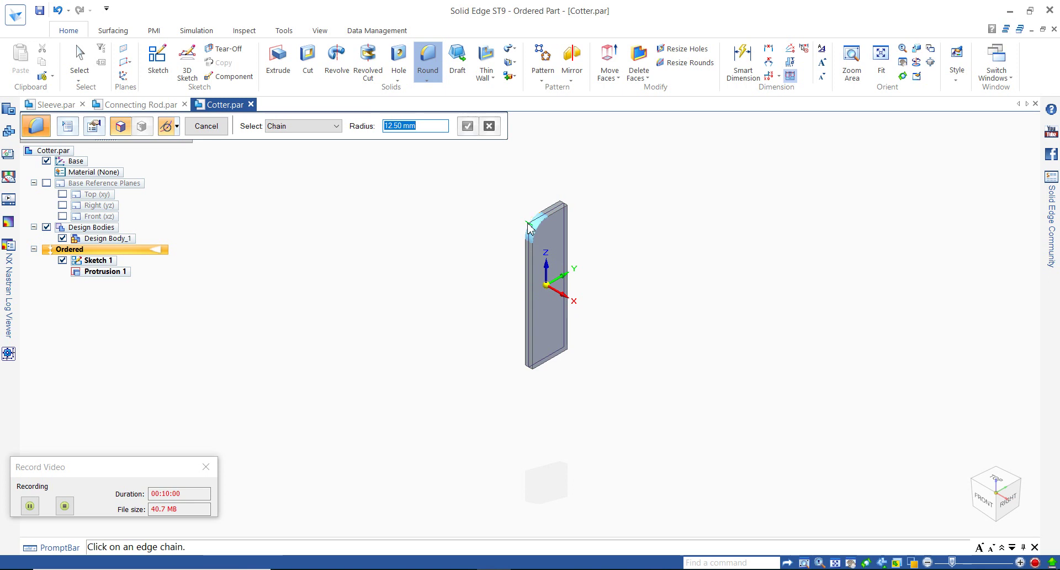
click(564, 208)
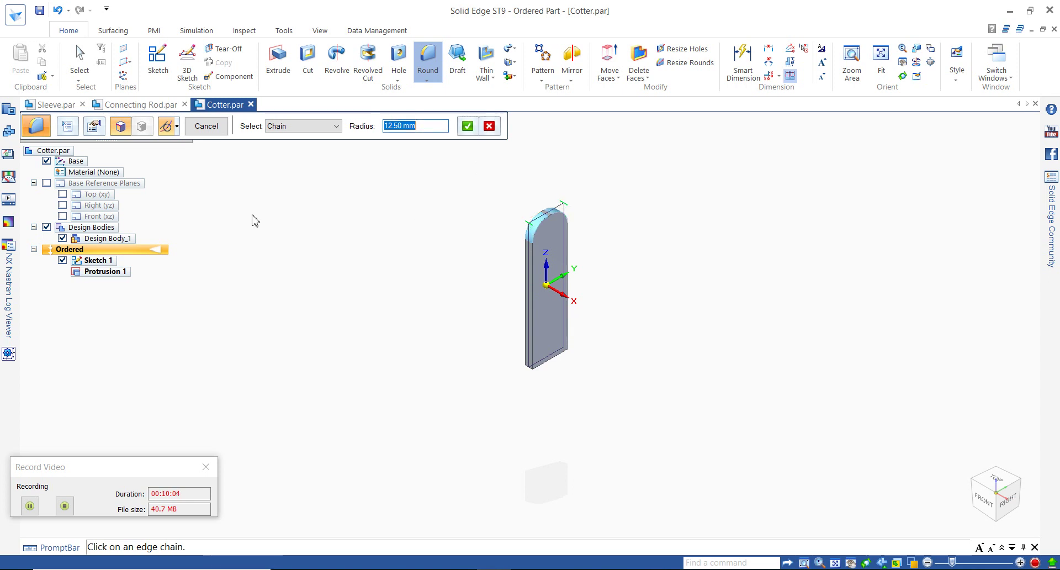
click(62, 260)
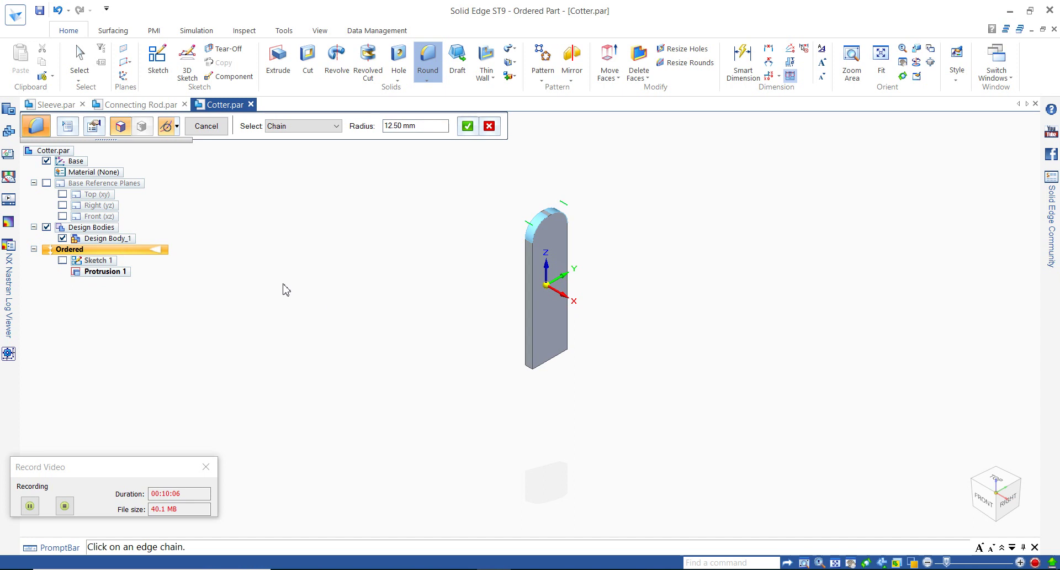
click(528, 368)
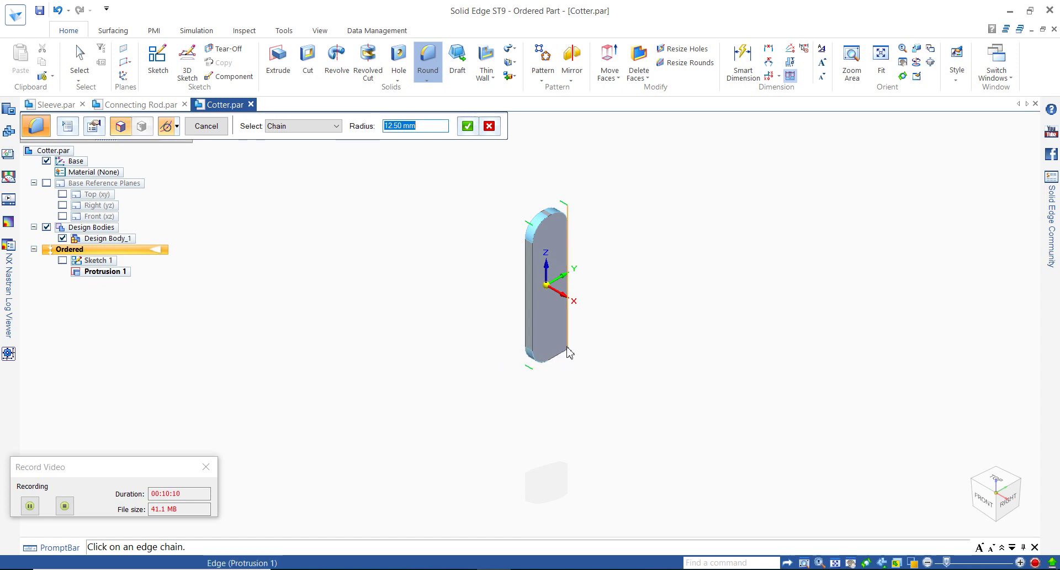
click(563, 350)
click(469, 130)
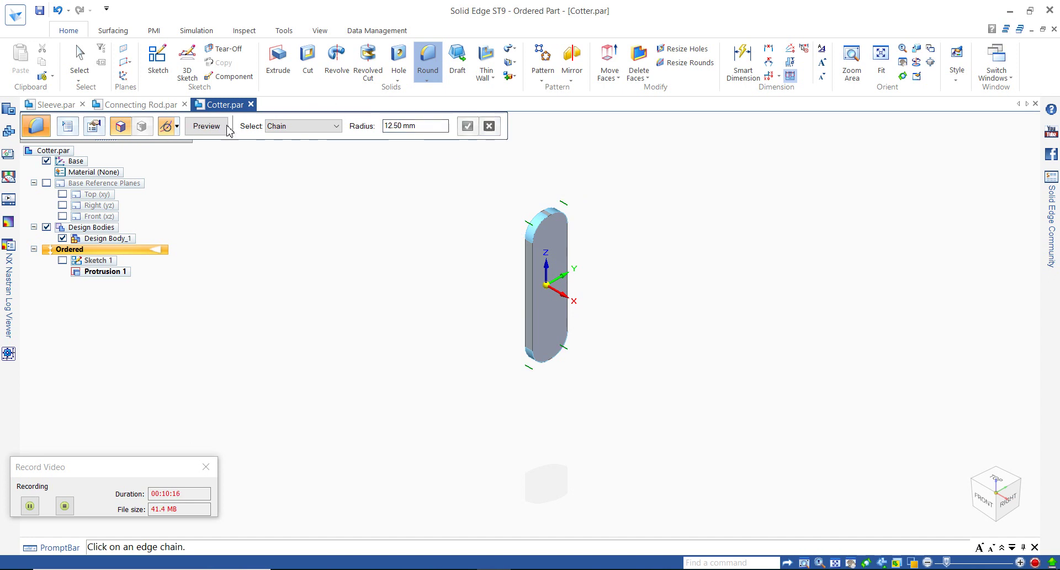
click(210, 128)
click(207, 129)
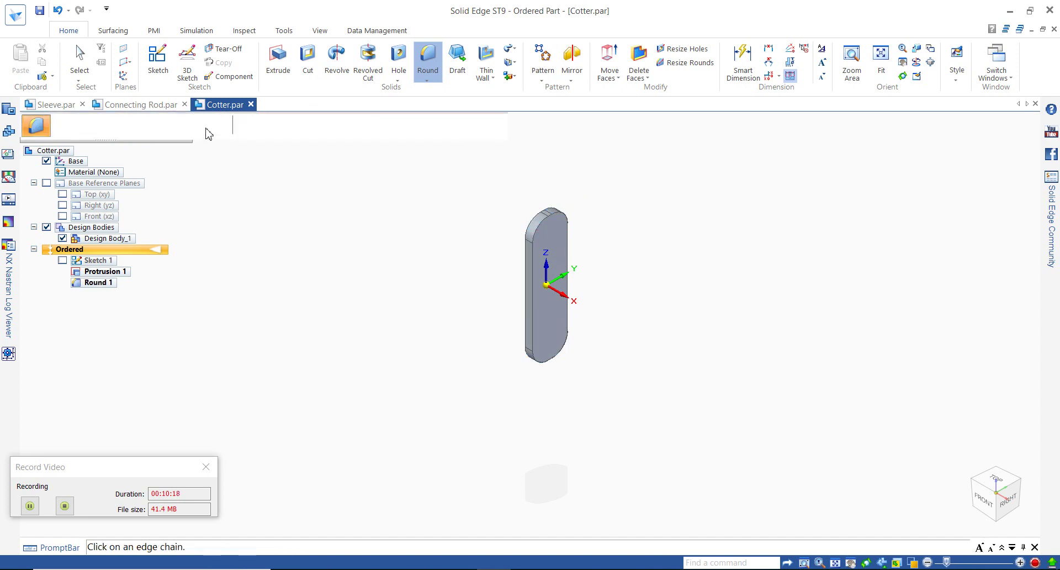
key(Escape)
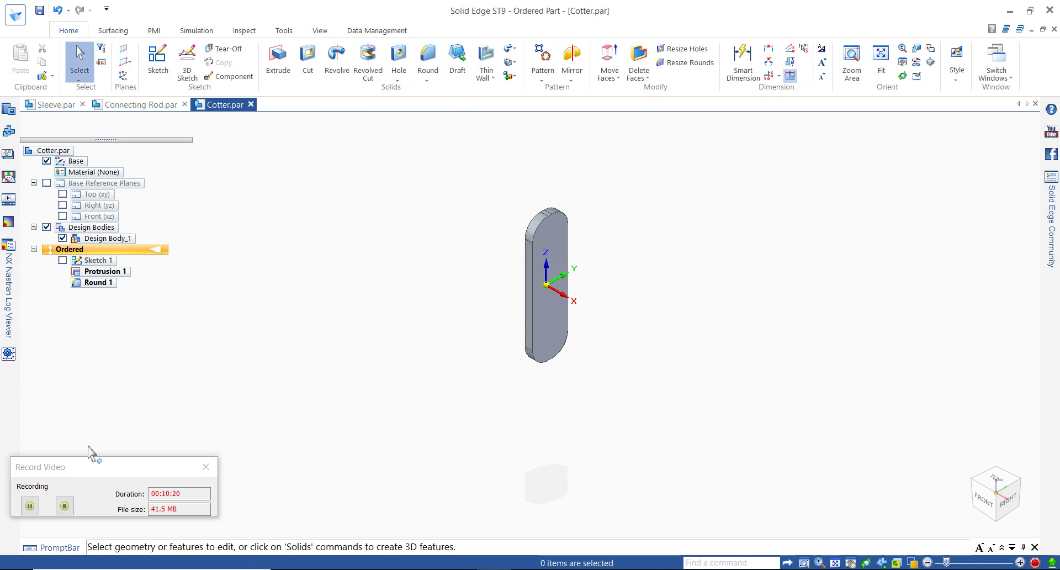
click(30, 506)
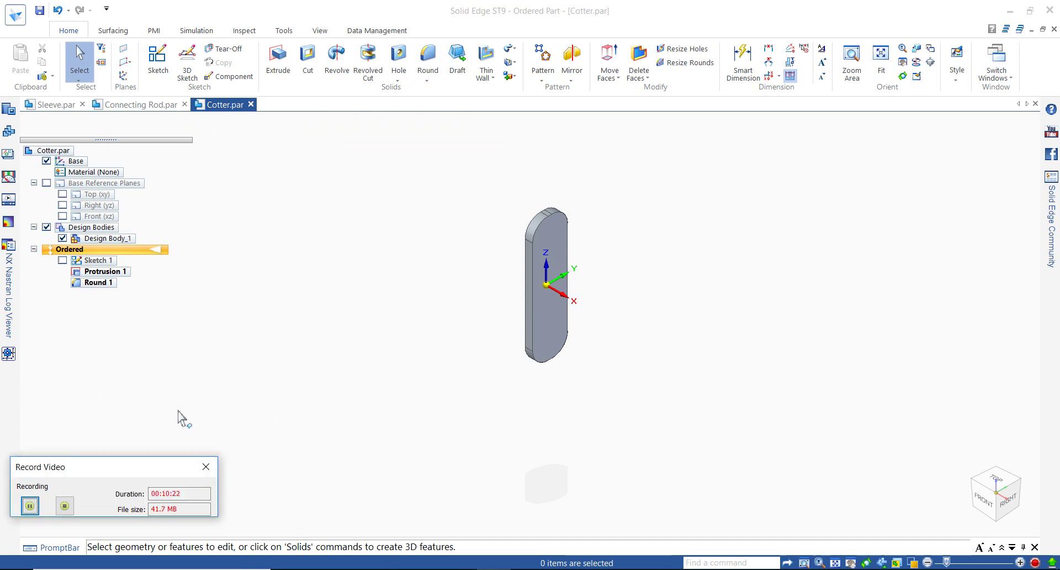
- Create a new assembly from the iso metric assembly template
key(ctrl+n)
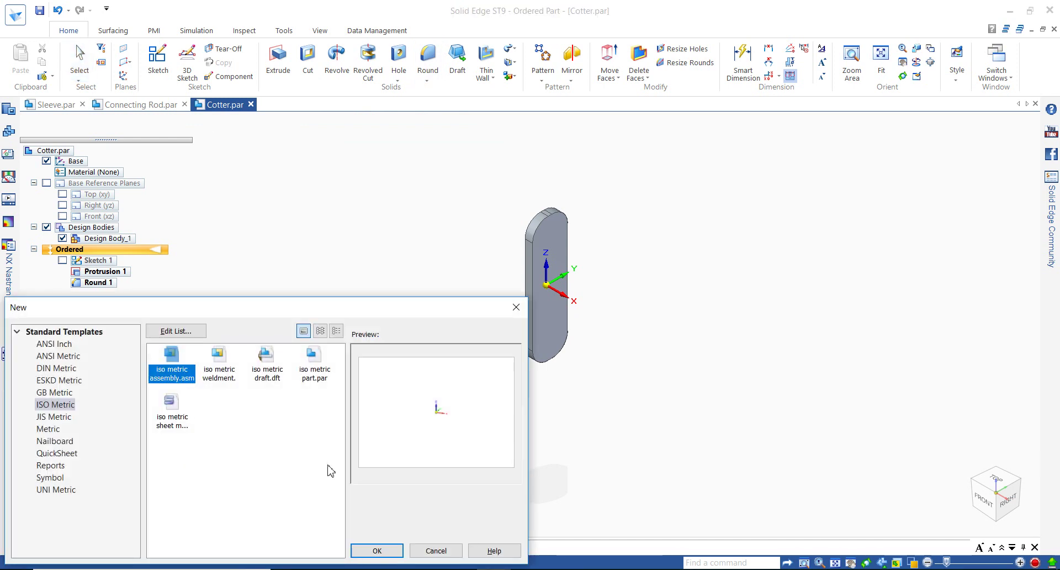
click(373, 551)
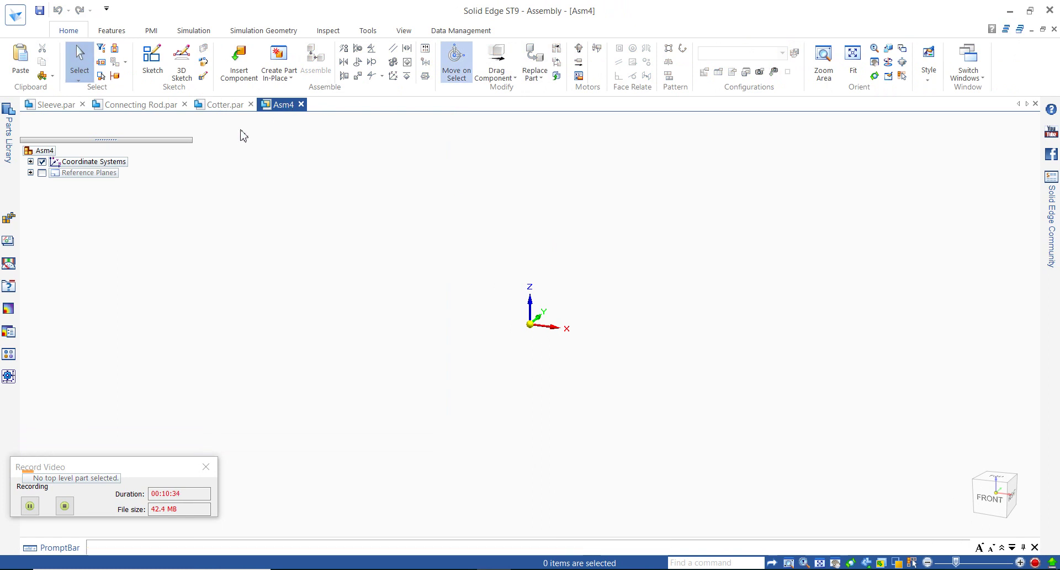
- Save the new assembly as Sleeve and Cotter Joint in the project folder on the Desktop
key(ctrl+s)
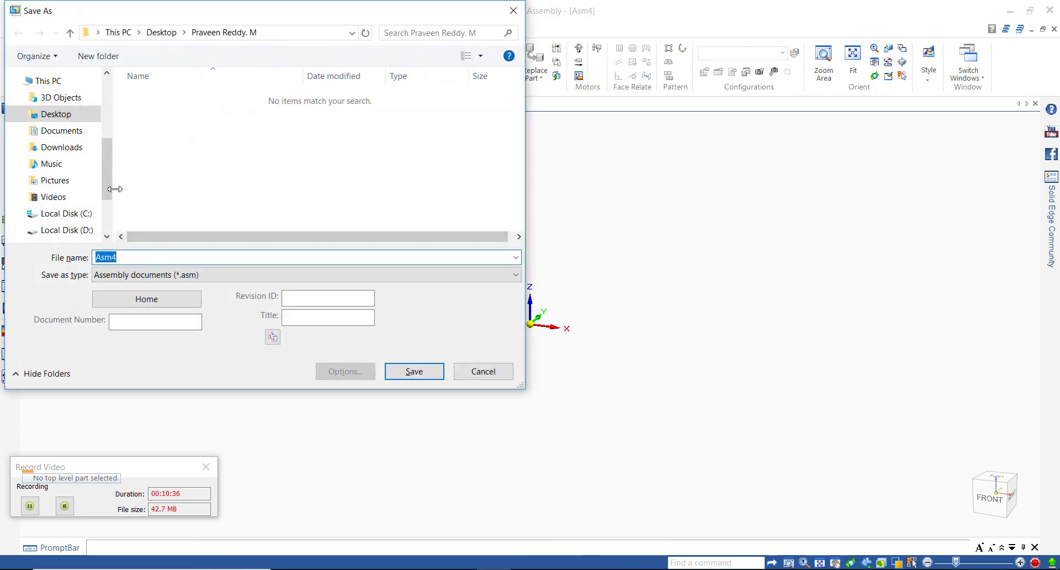
click(68, 116)
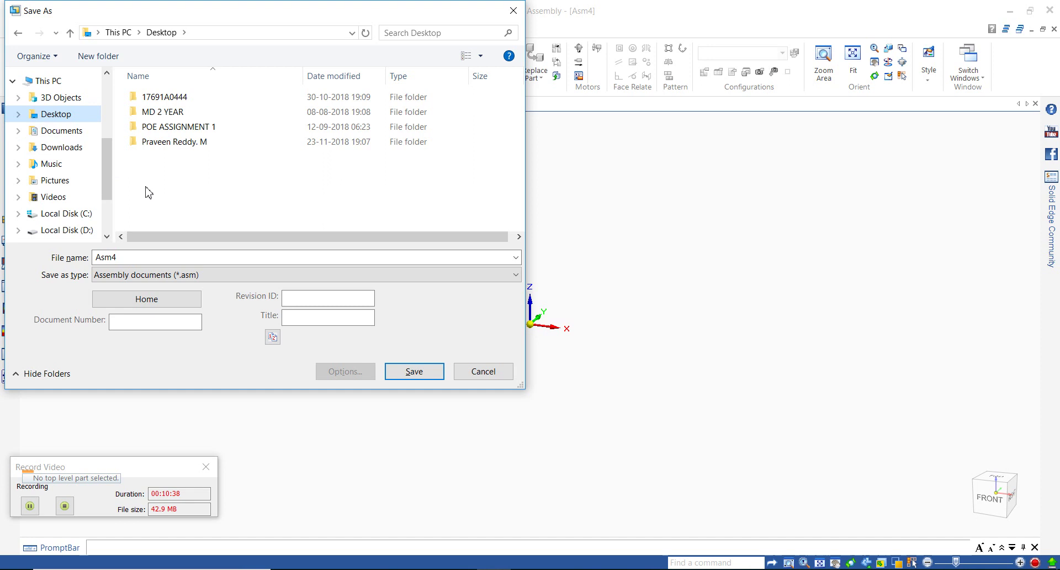
double_click(168, 142)
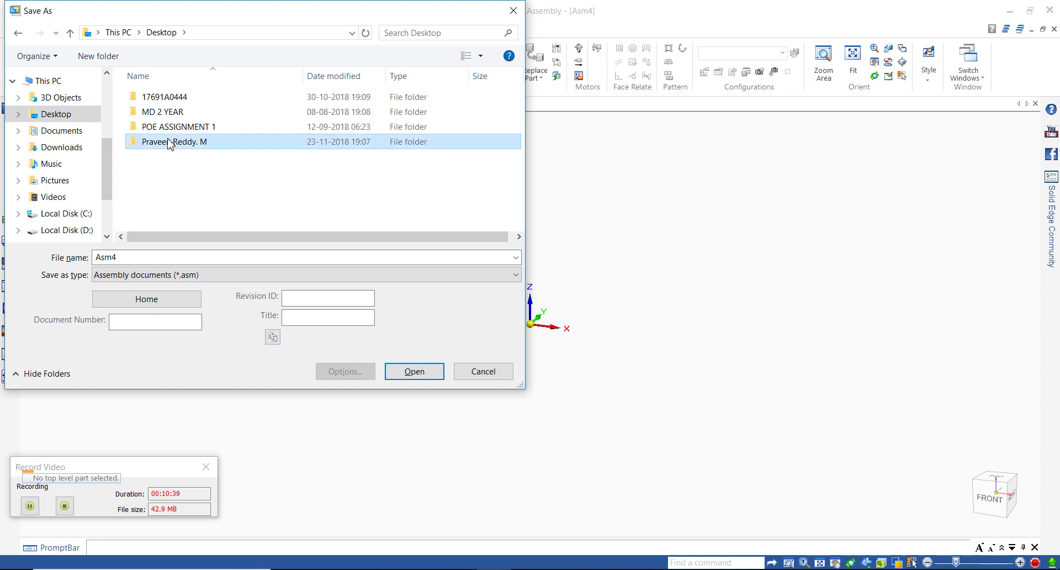
click(121, 261)
text(S)
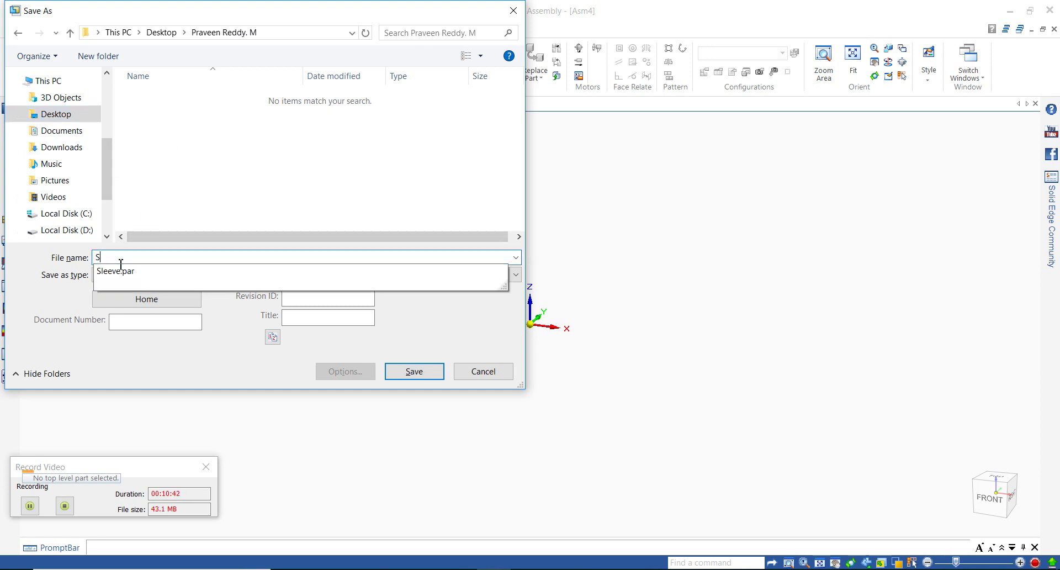
text(leeve and Cotter Joint)
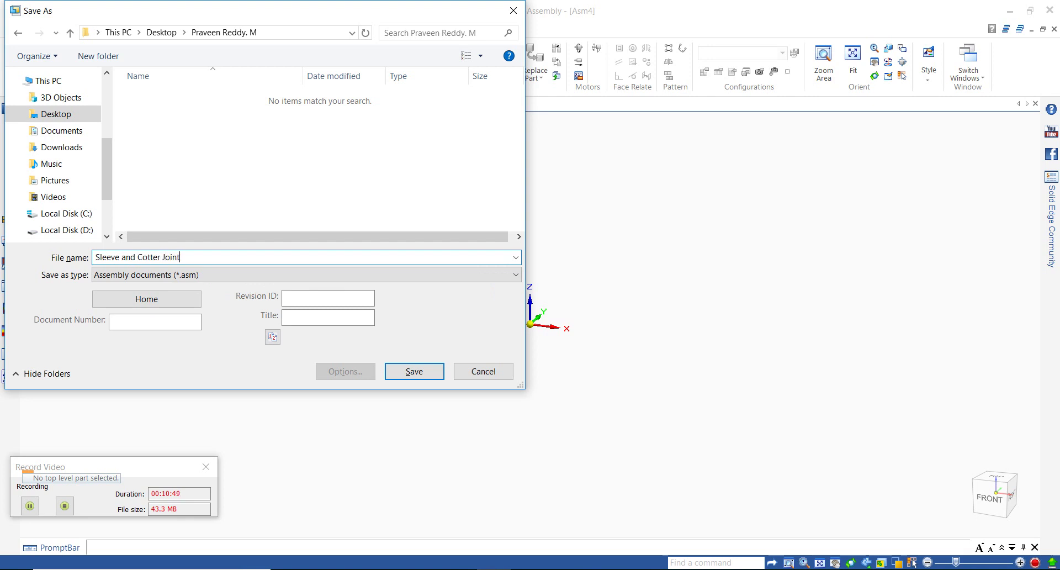
key(Return)
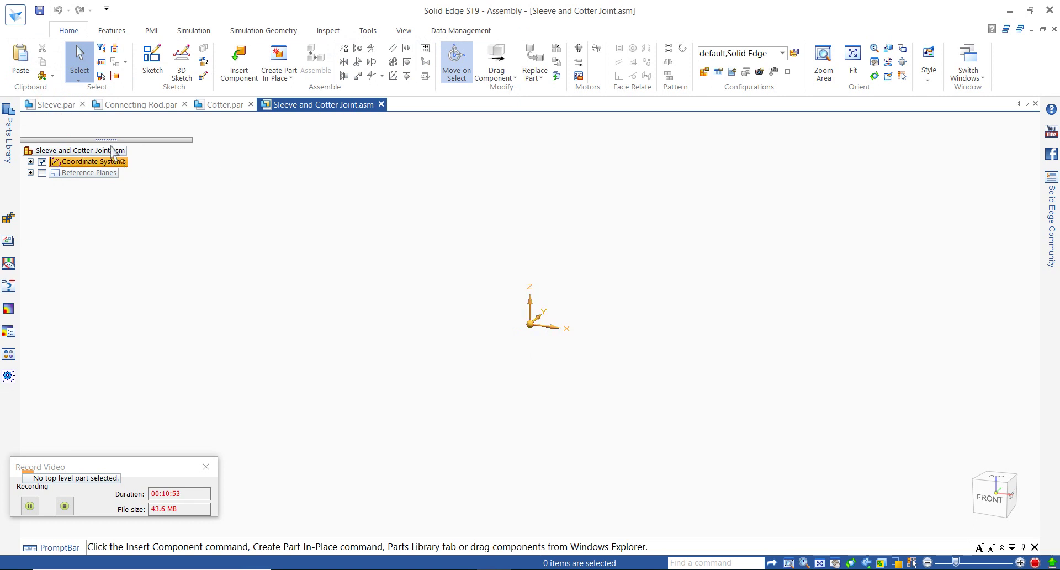
- Start inserting a component and browse the parts library to the project folder on the Desktop
click(239, 65)
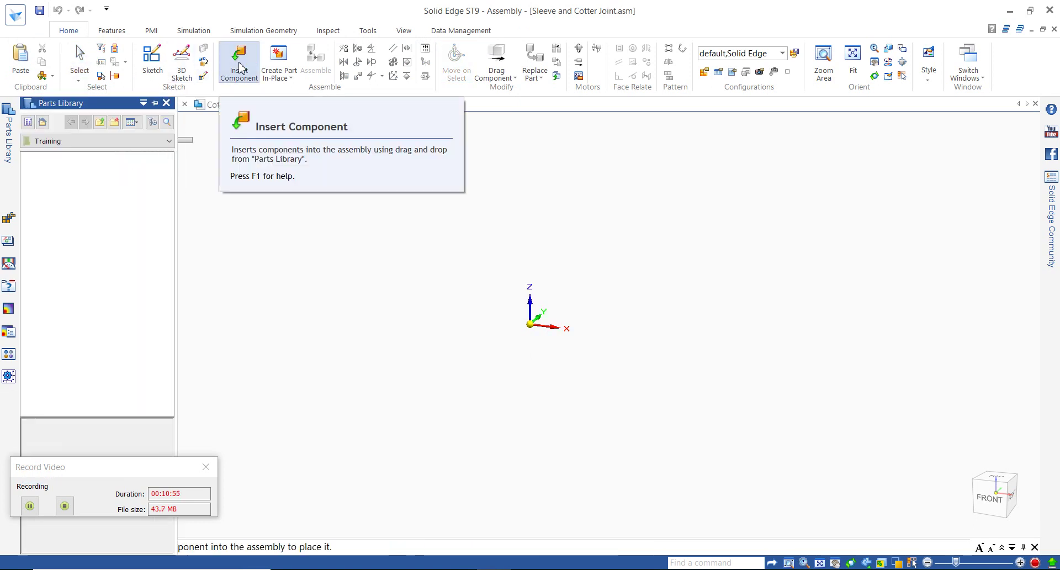
click(56, 142)
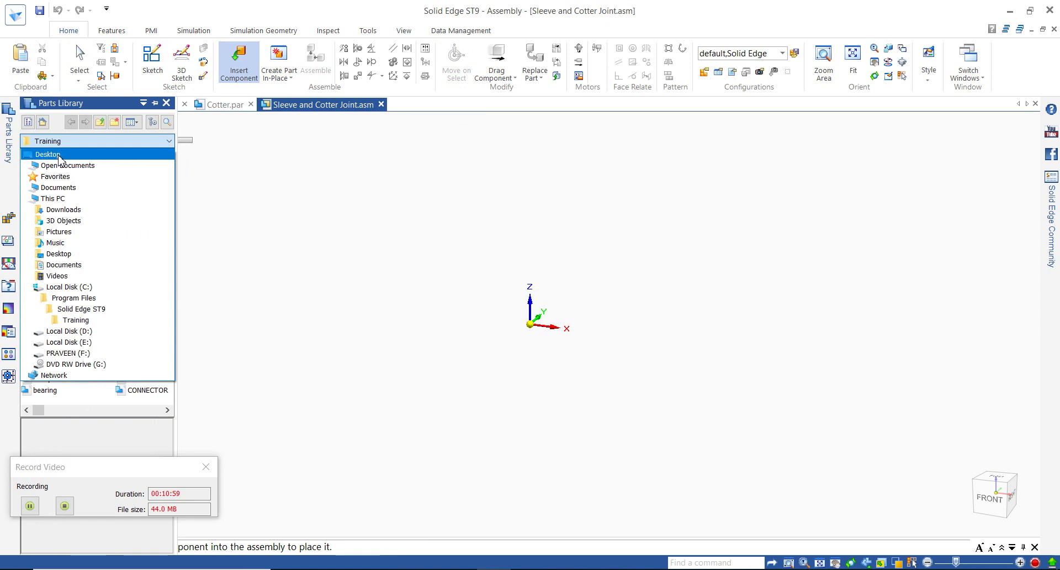
click(55, 155)
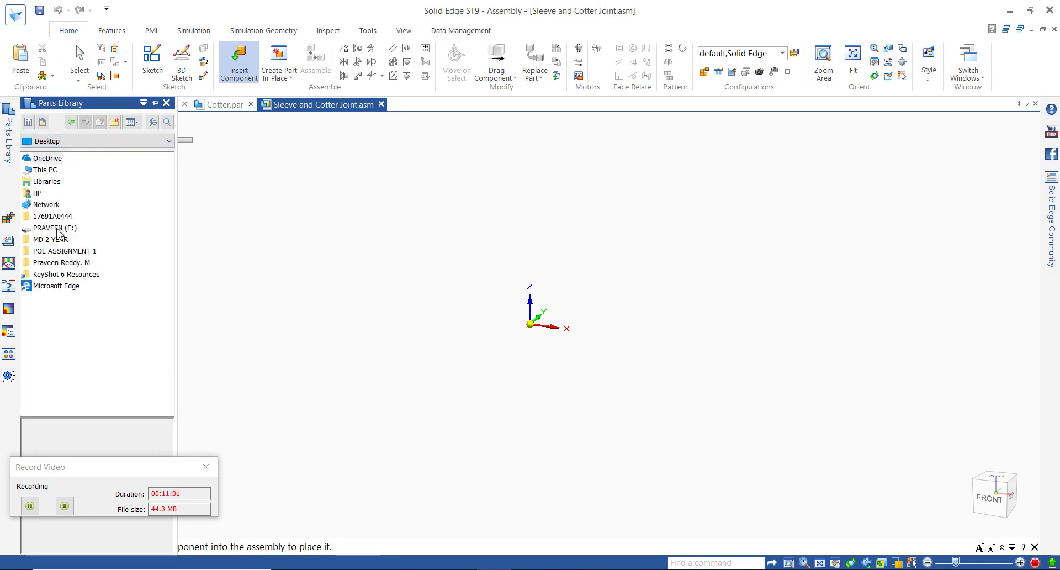
double_click(64, 263)
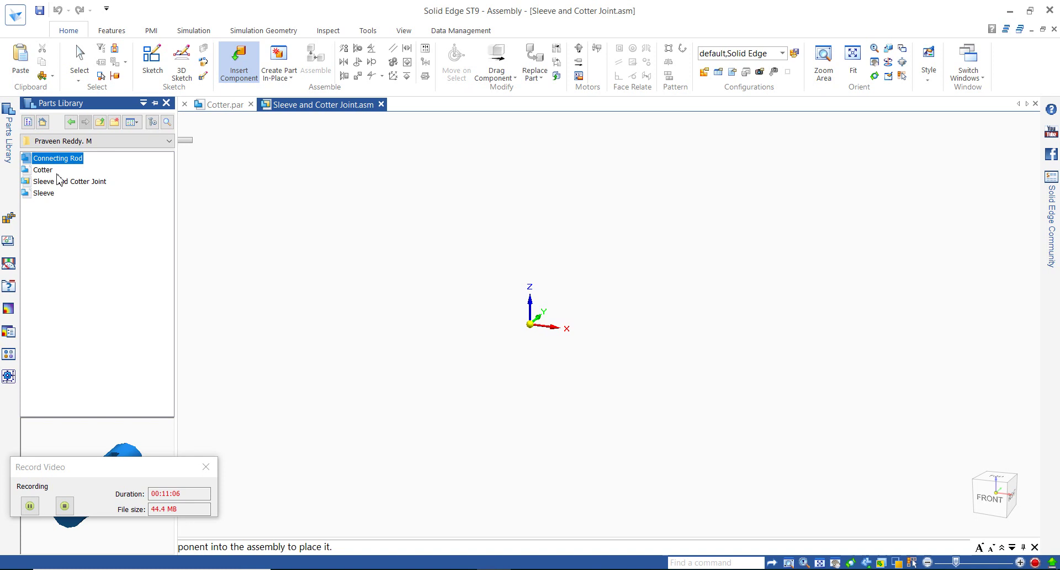
- Place the Sleeve part from the parts library into the assembly as its first component
click(44, 193)
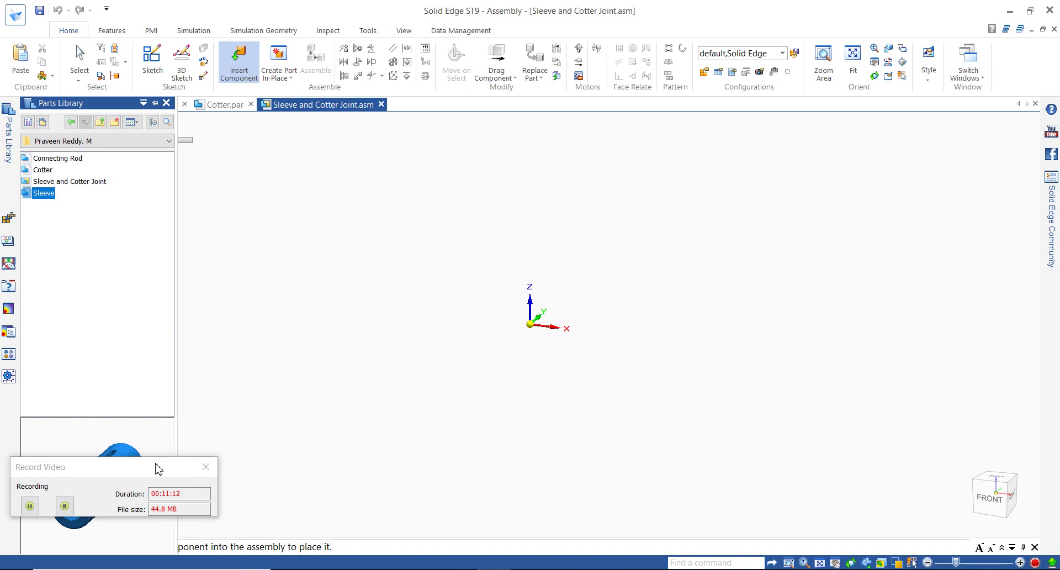
drag(158, 467, 987, 415)
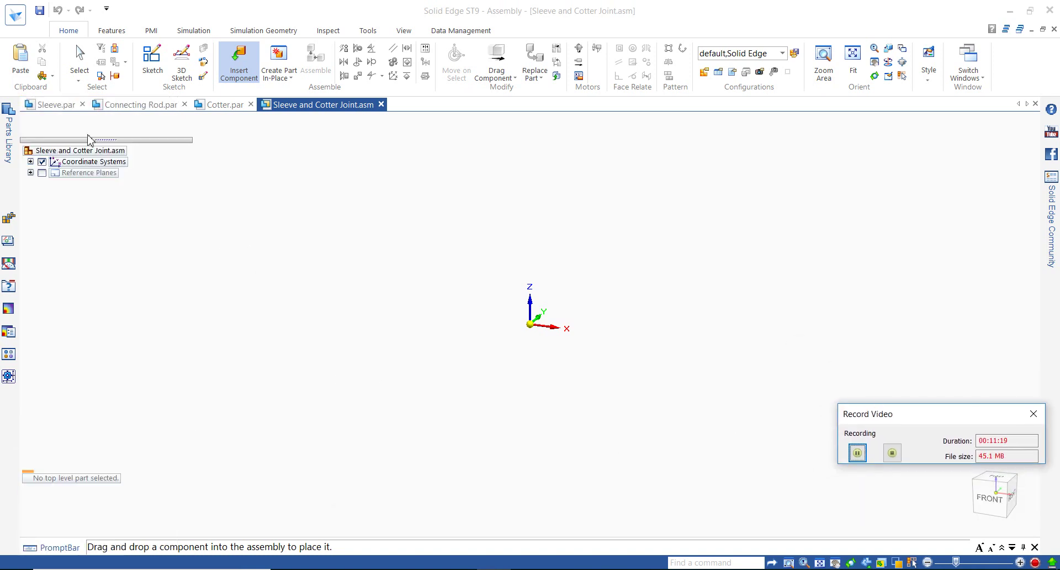
click(239, 61)
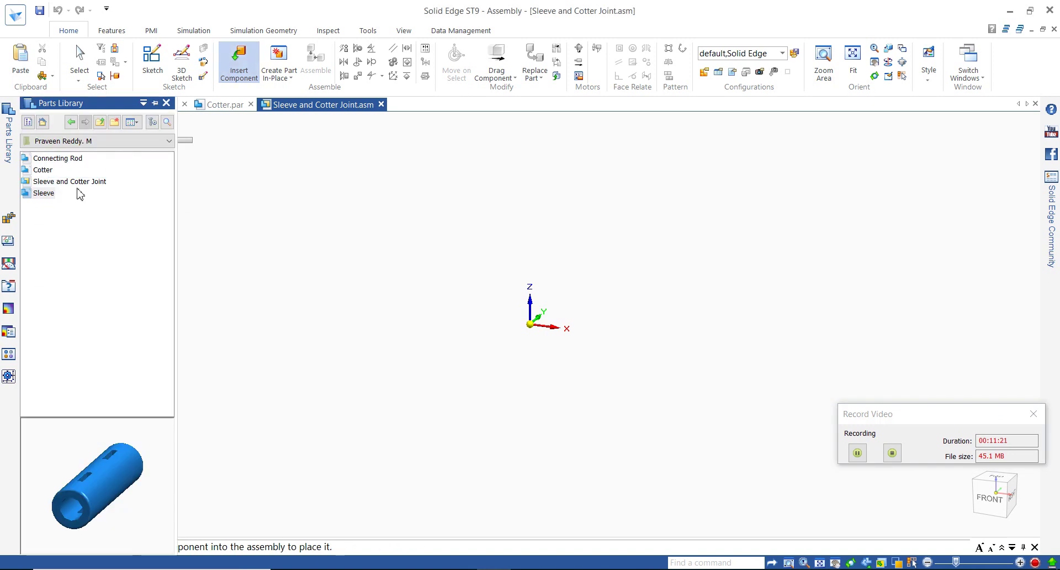
click(38, 194)
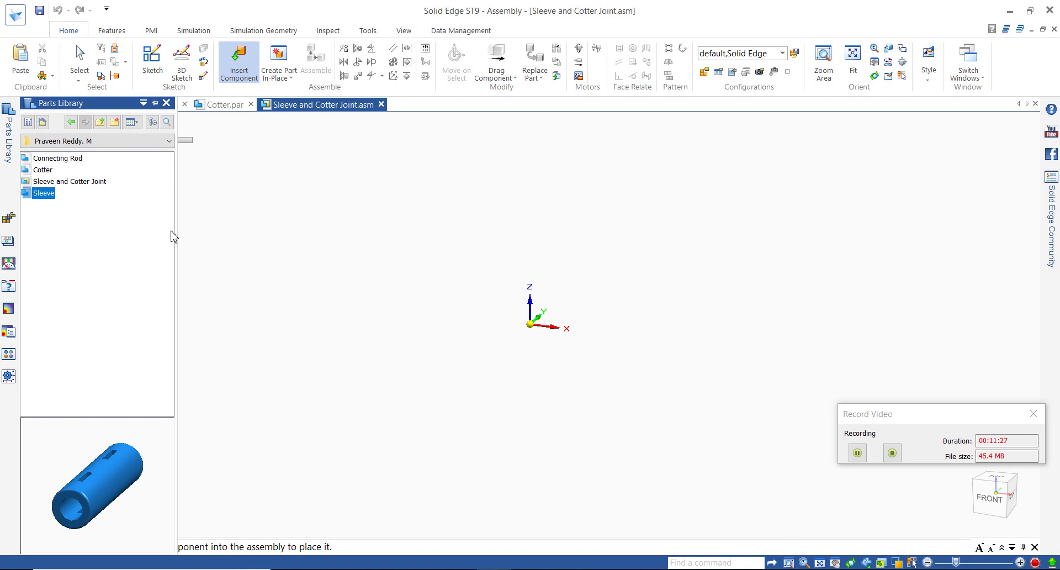
key(super)
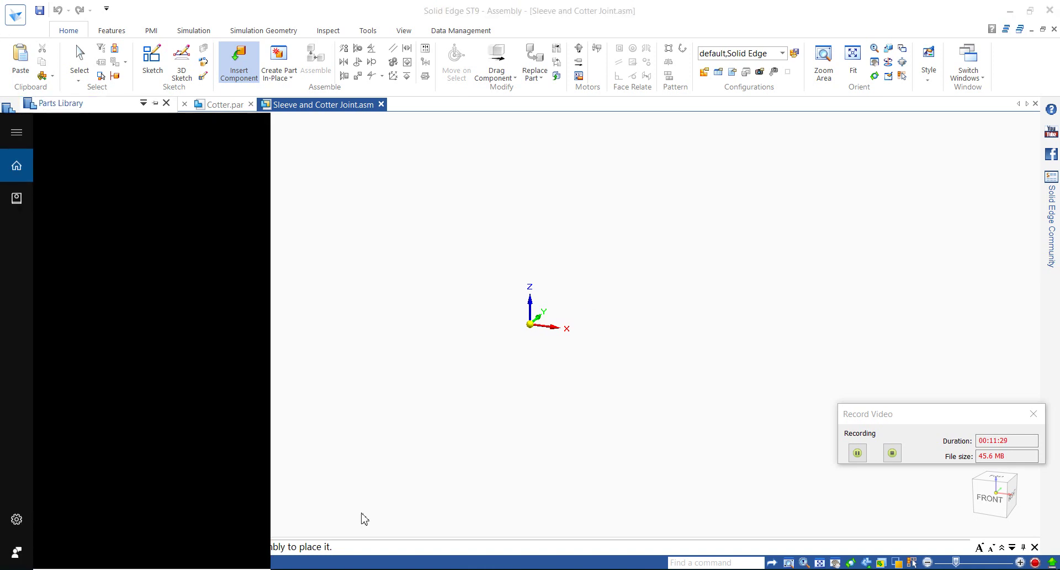
click(388, 369)
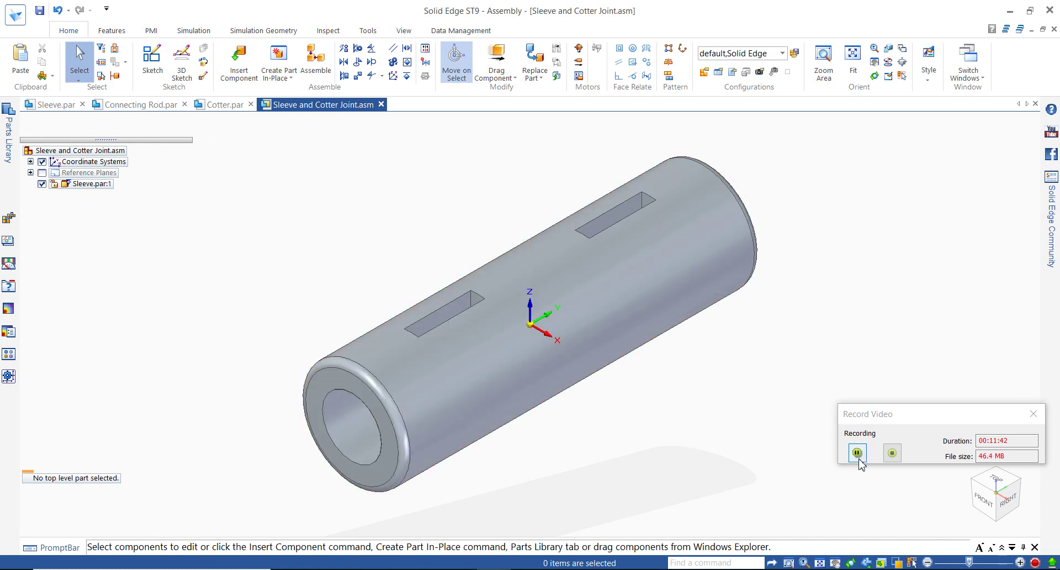
click(857, 453)
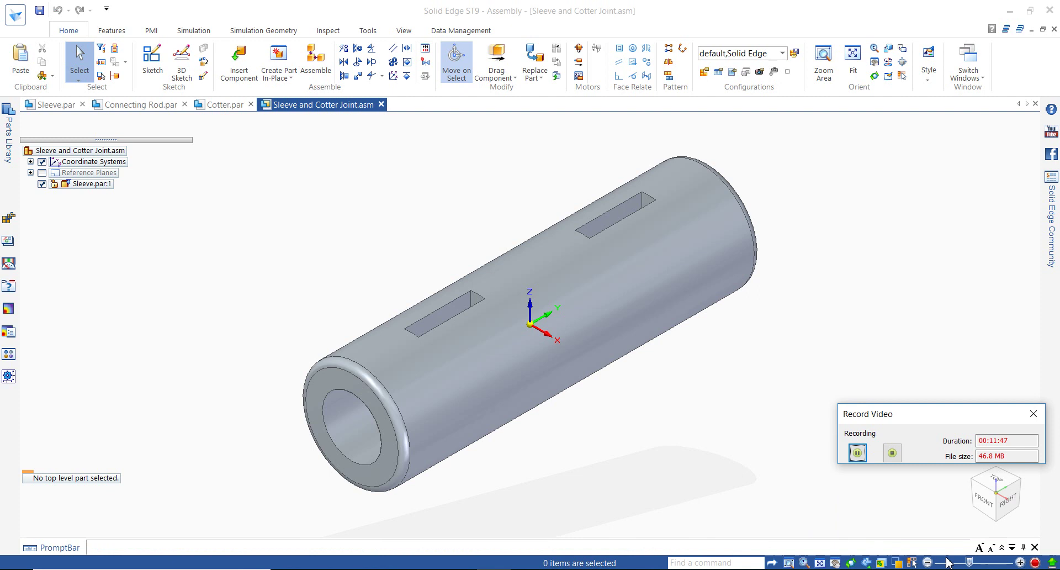
- Insert the Connecting Rod part from the parts library into free space beside the Sleeve
click(927, 563)
click(927, 563)
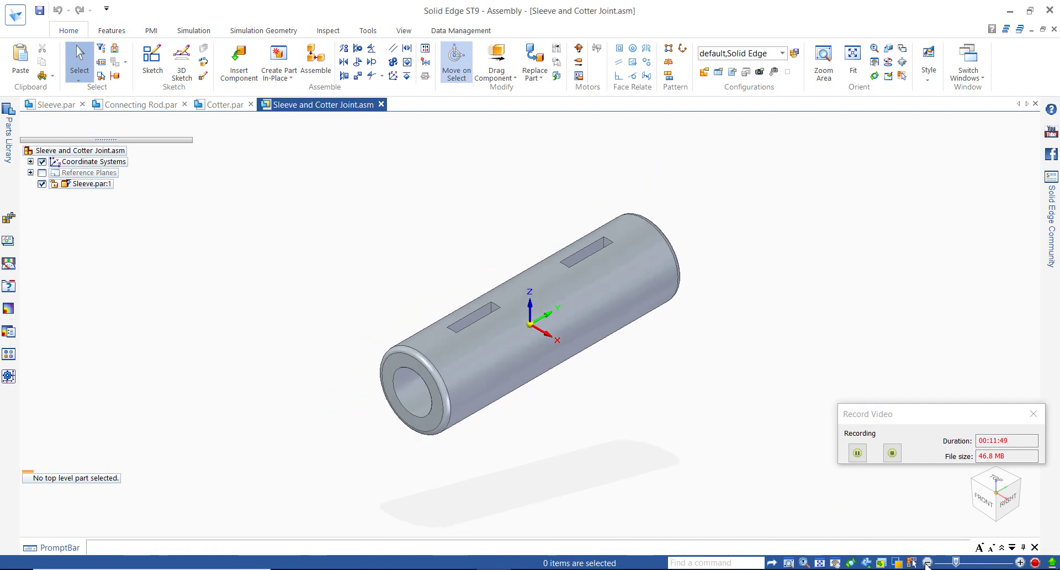
click(927, 563)
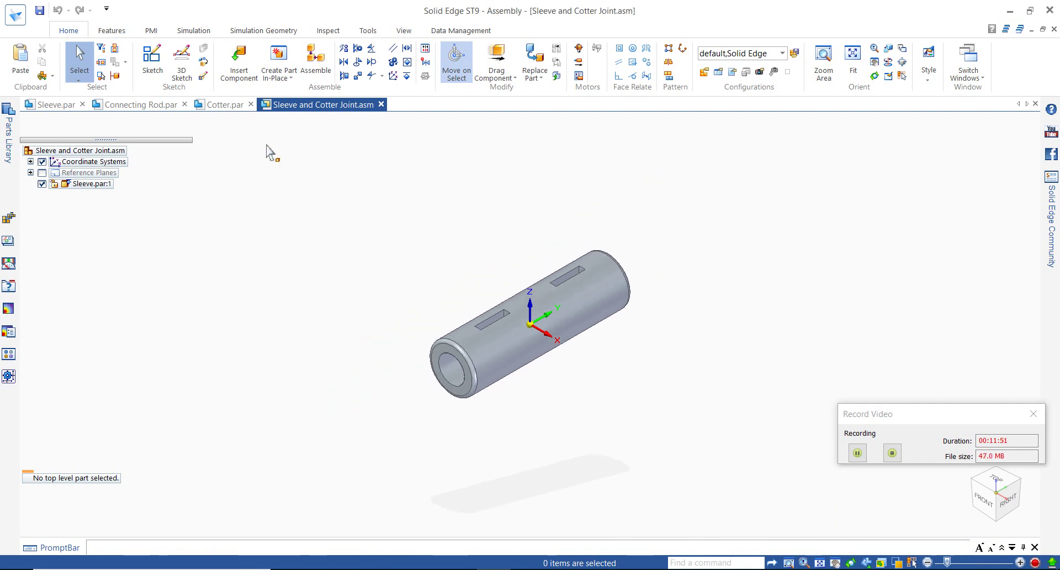
click(239, 61)
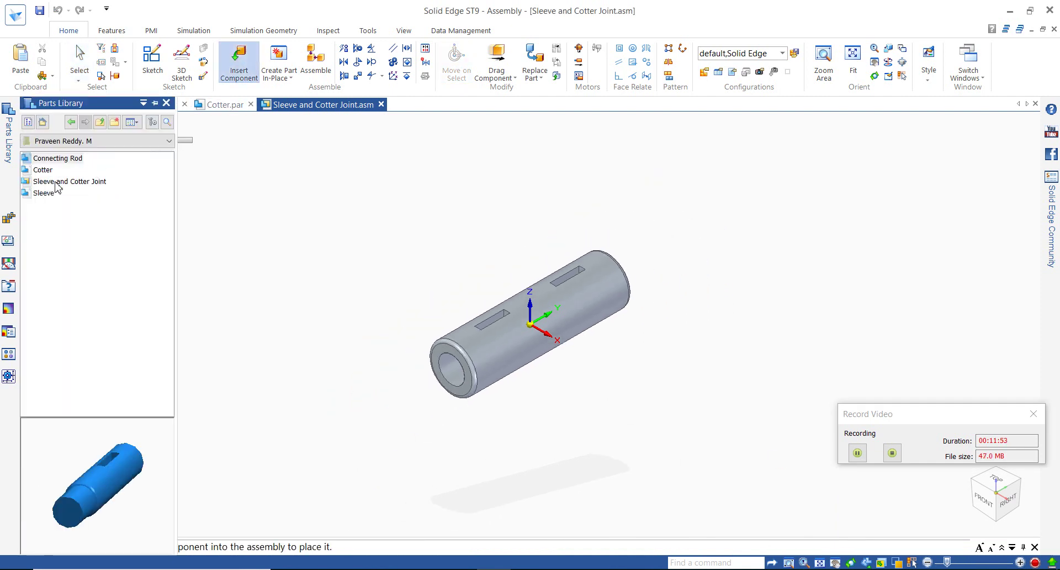
click(48, 159)
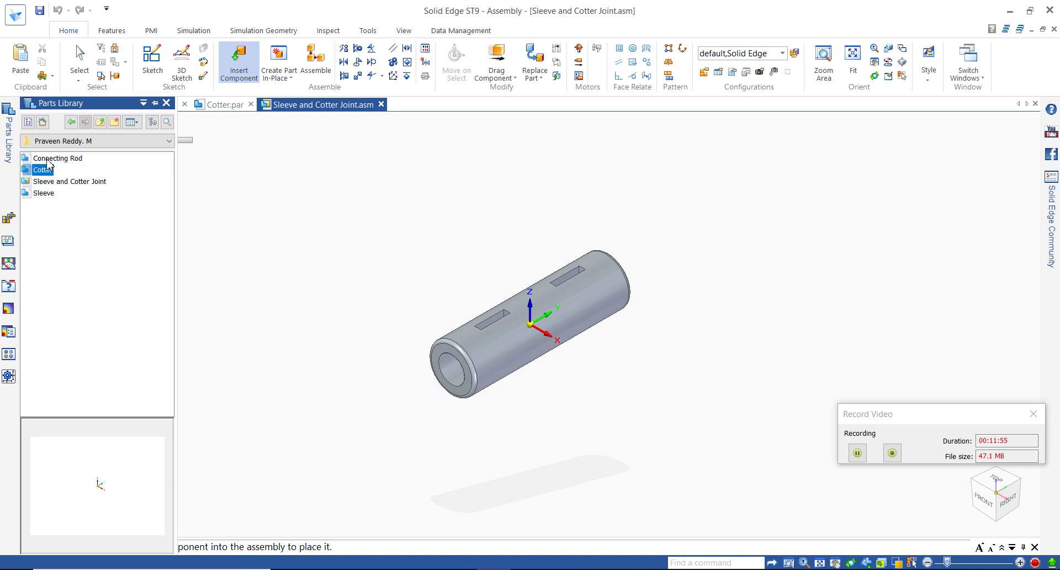
click(48, 160)
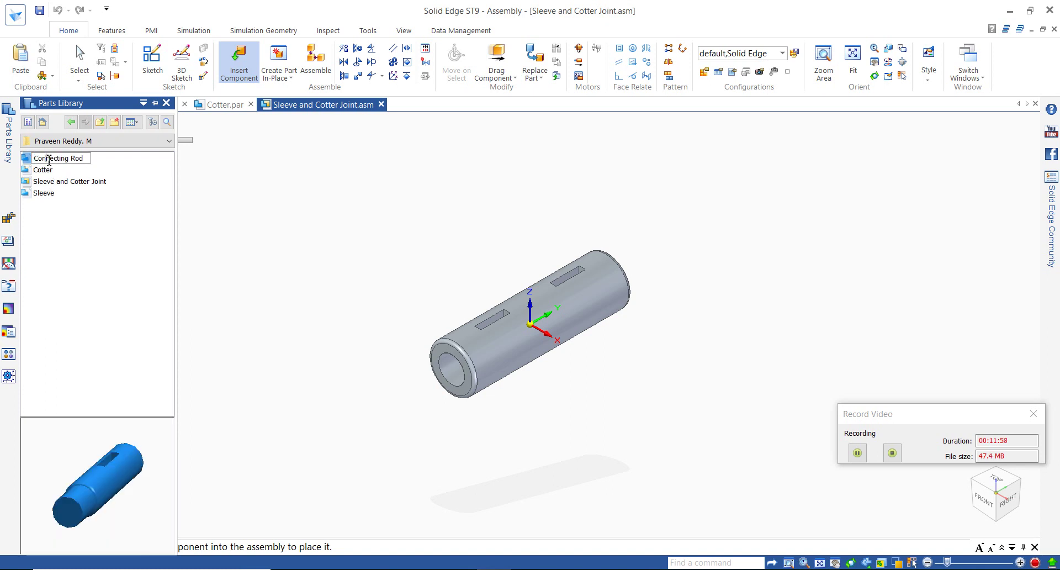
drag(46, 159, 218, 186)
click(103, 174)
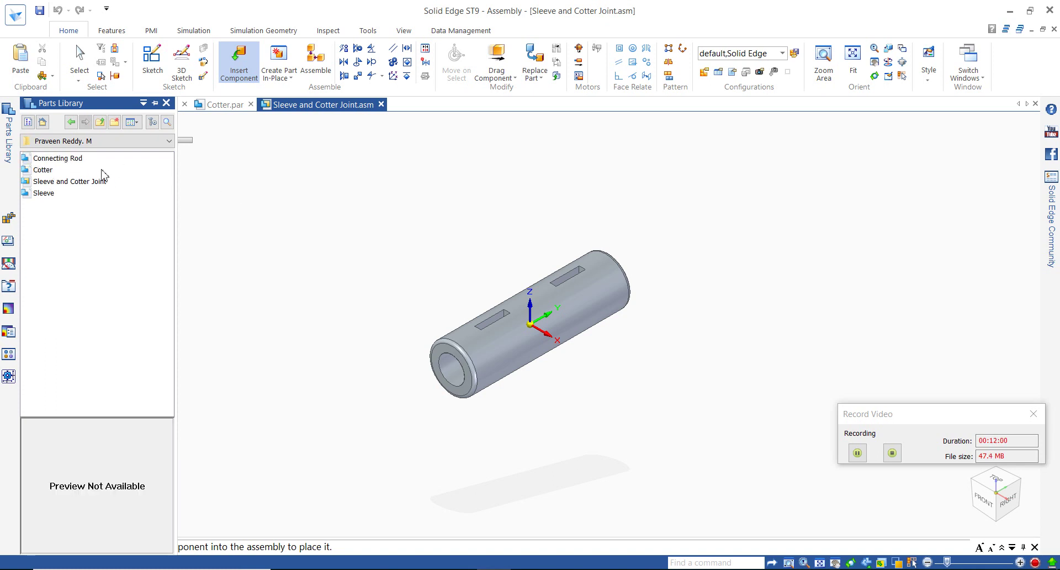
drag(79, 161, 361, 261)
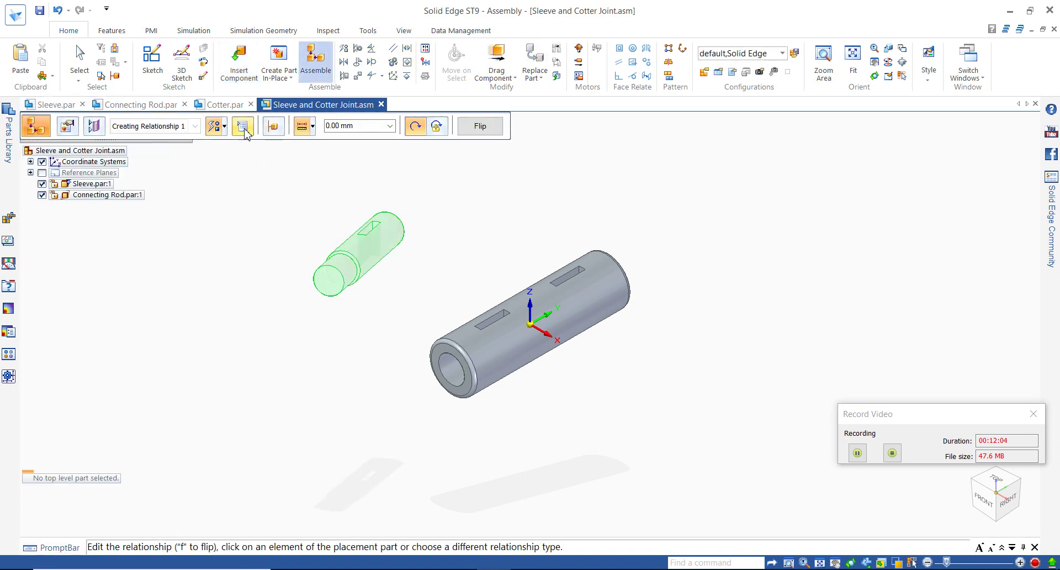
- Align the Connecting Rod's axis with the Sleeve's axis using FlashFit, and lock its rotation
click(223, 126)
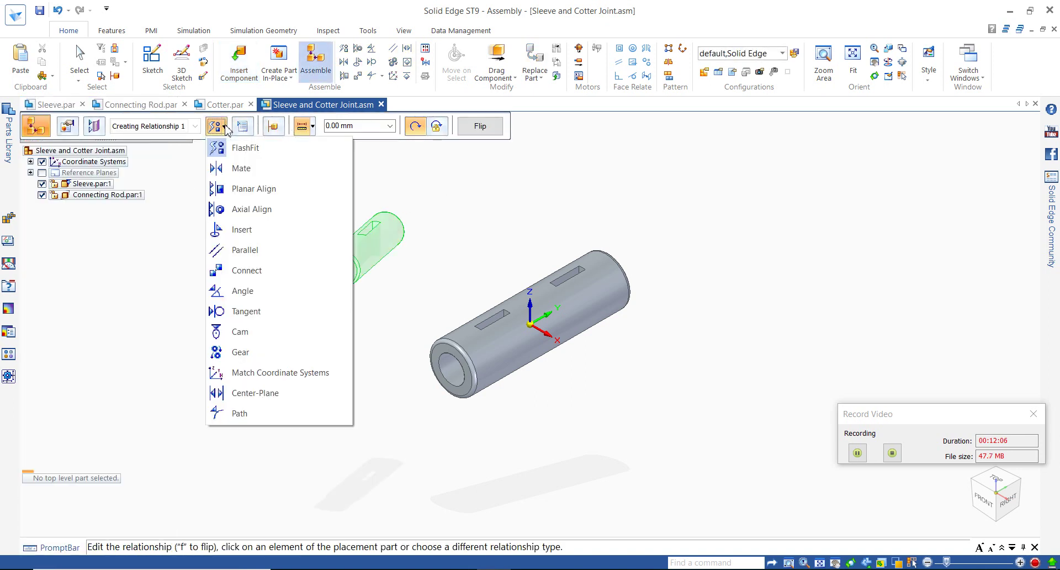
click(248, 150)
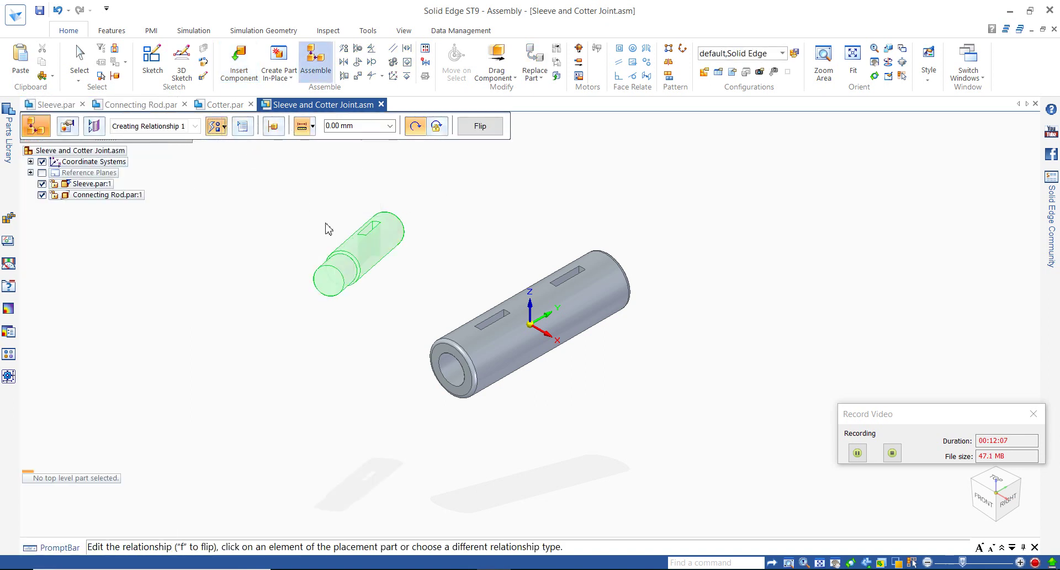
click(370, 256)
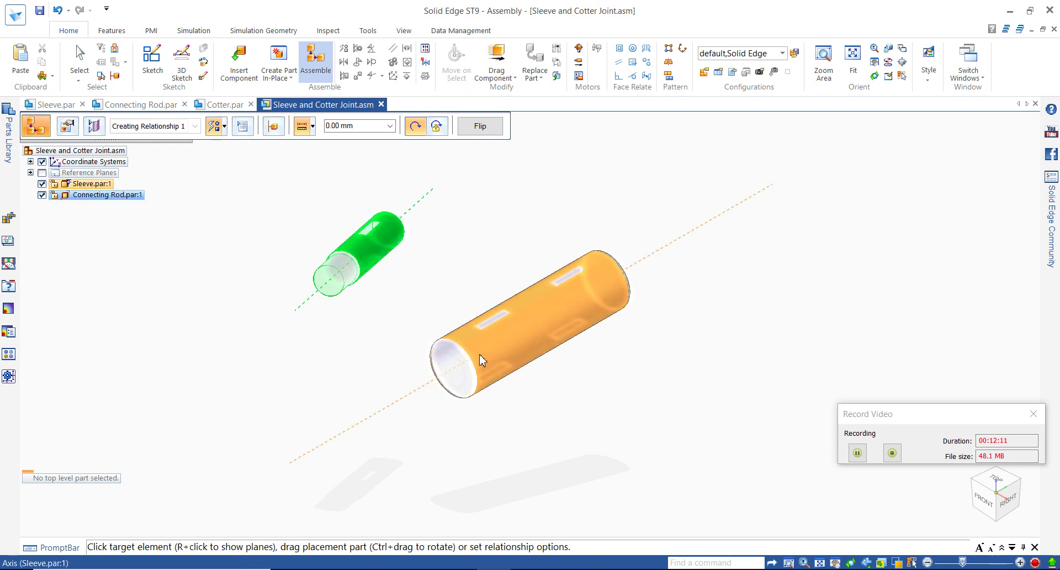
click(481, 355)
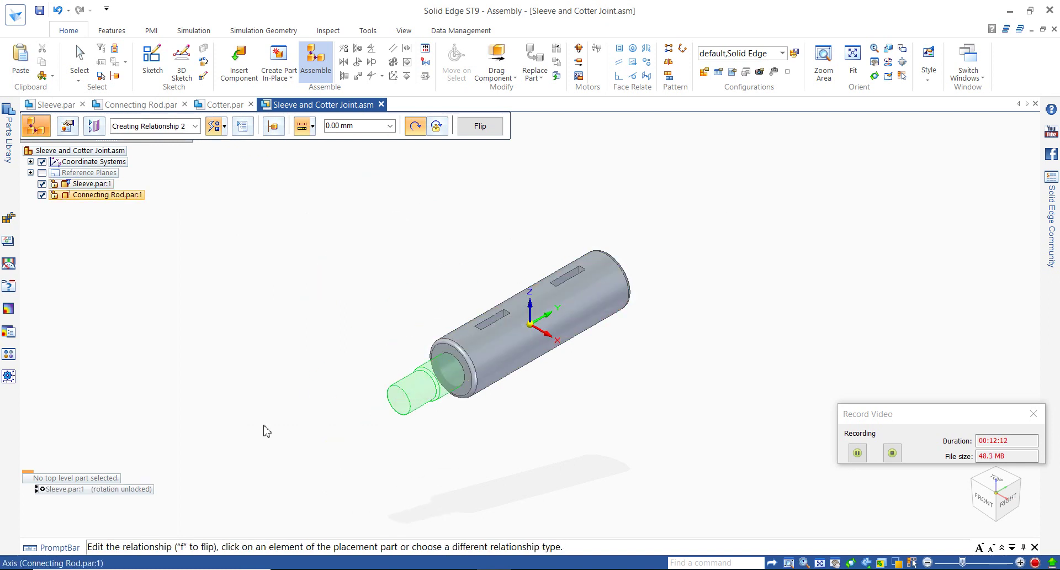
click(436, 126)
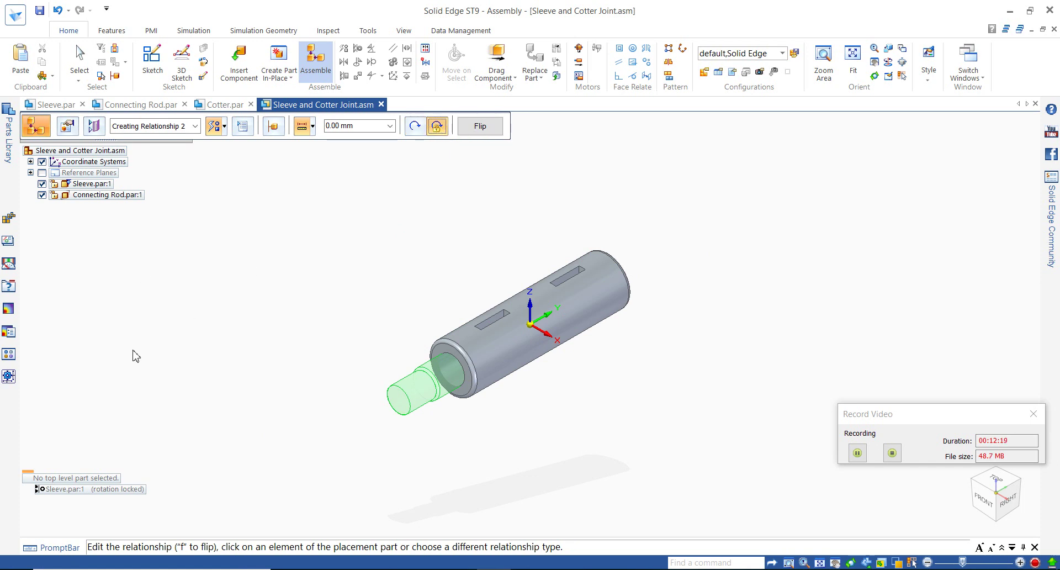
click(857, 453)
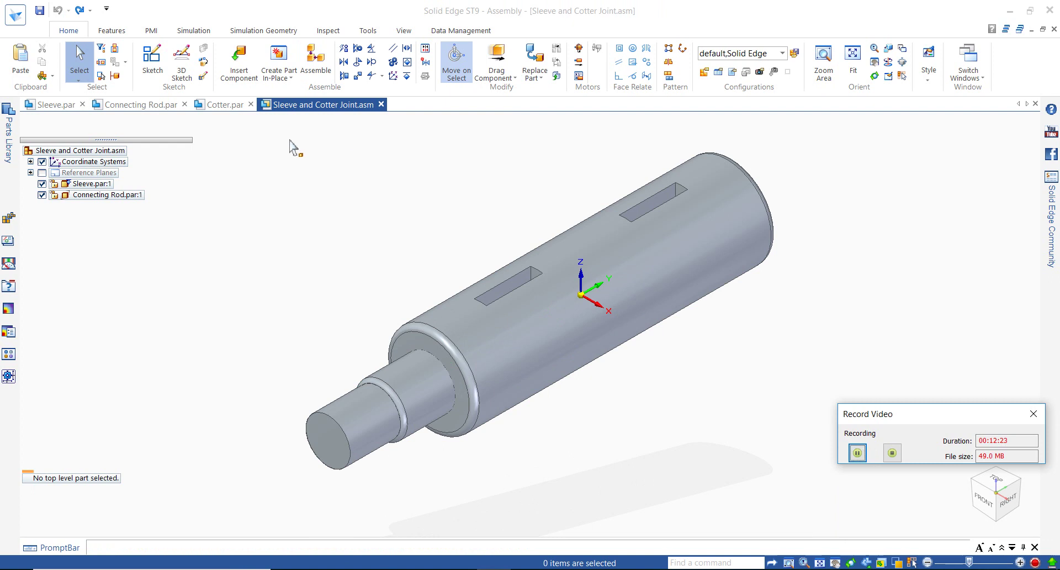
- Edit the Connecting Rod's placement and mate its slot's end face to the end face of the Sleeve's nearer slot at 0 mm offset
click(128, 195)
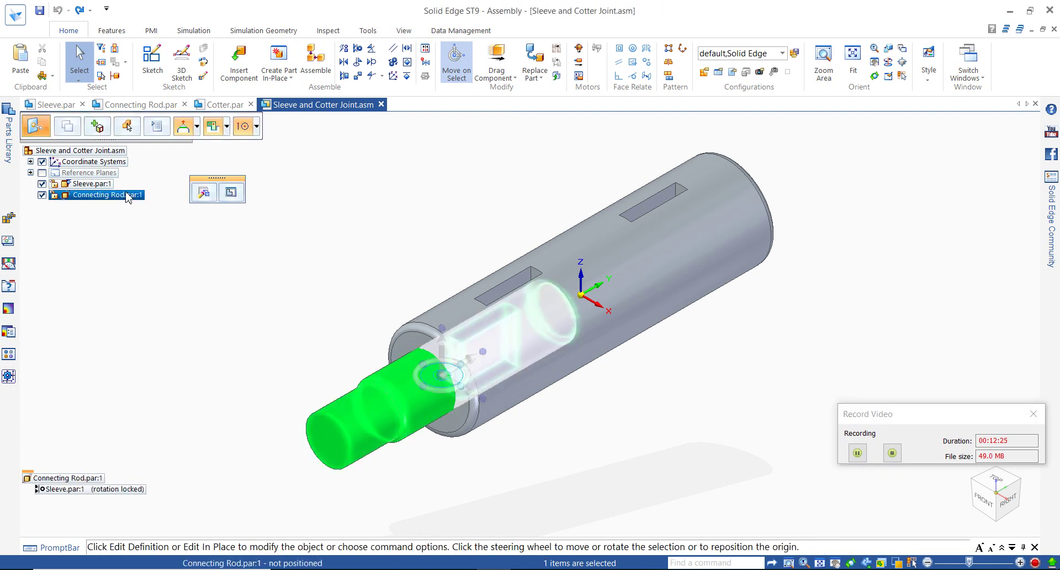
click(205, 193)
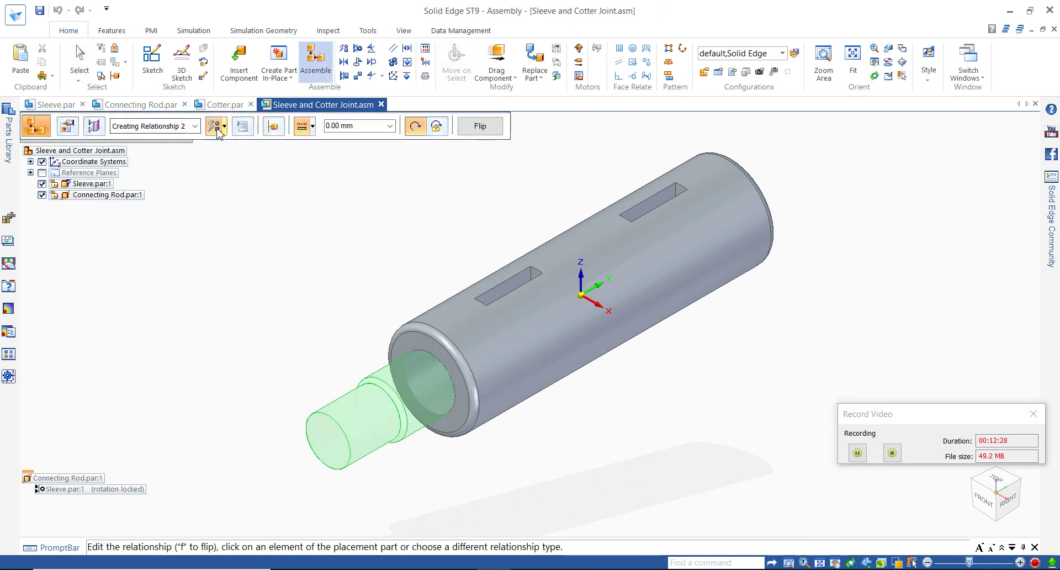
click(224, 127)
click(239, 168)
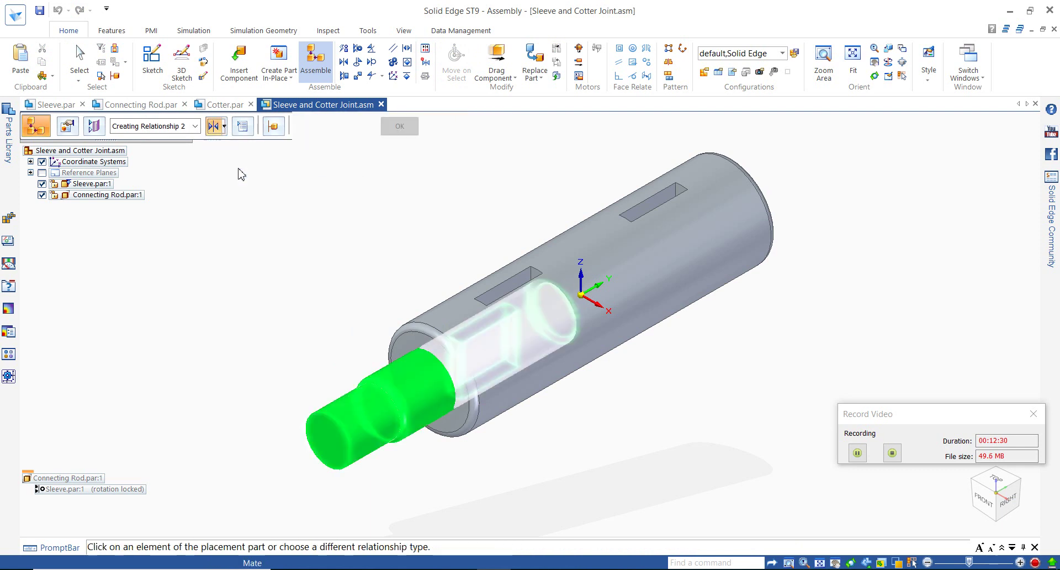
click(510, 318)
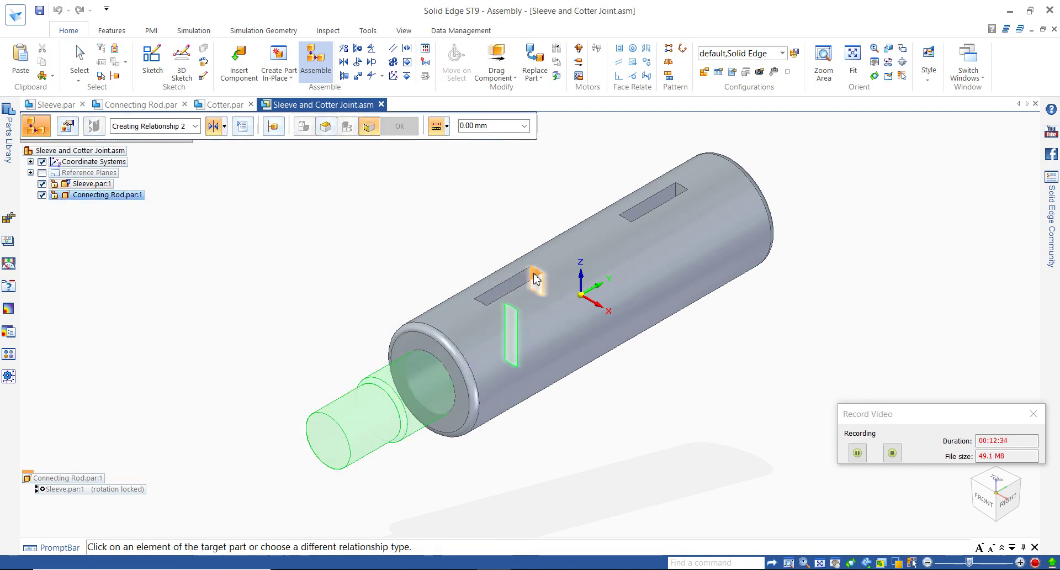
click(534, 278)
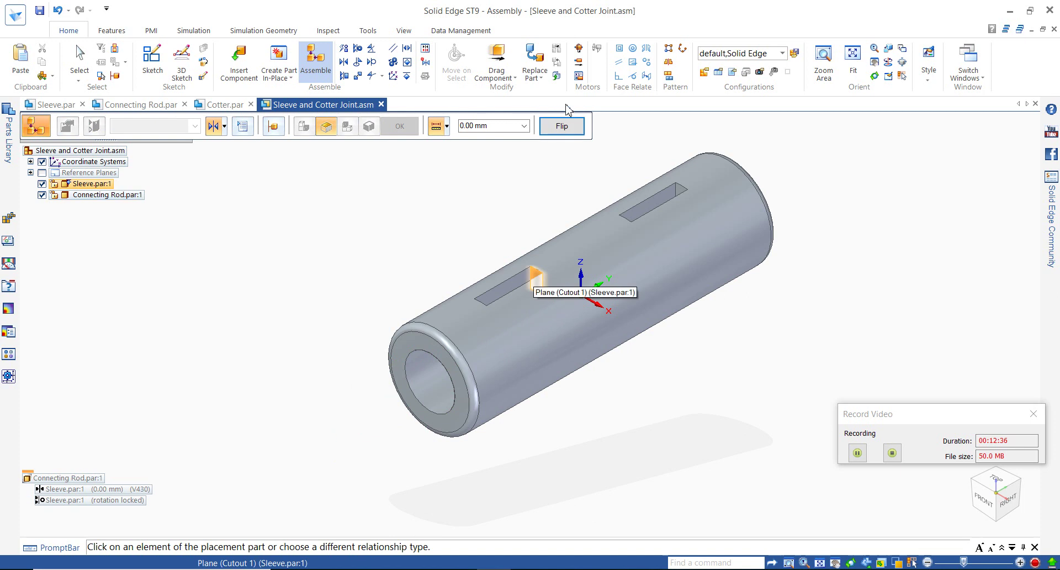
- Flip the Connecting Rod's slot-face mate so the rod's plain end protrudes from the Sleeve, and save the assembly
click(558, 134)
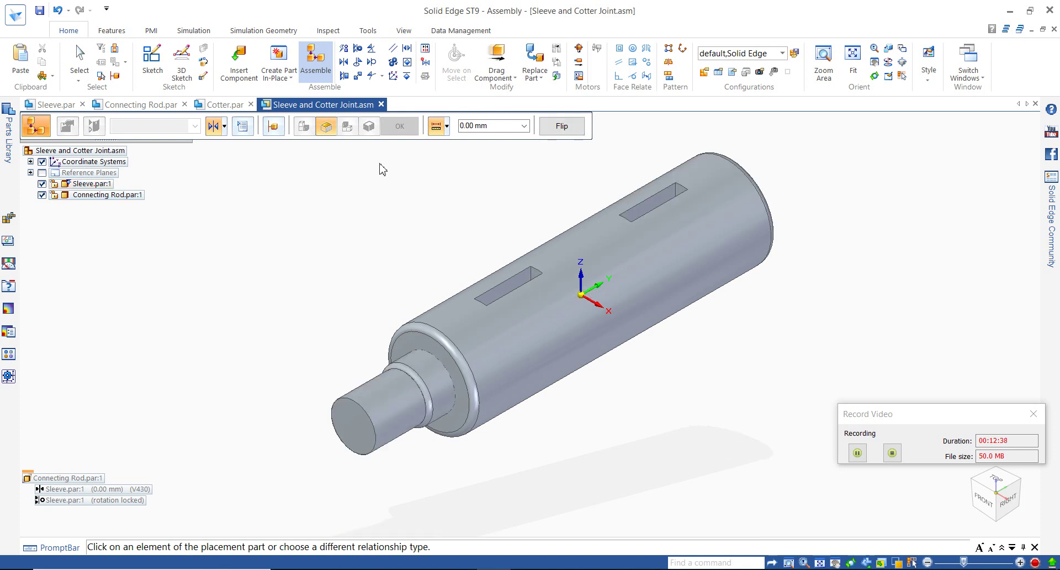
key(ctrl+s)
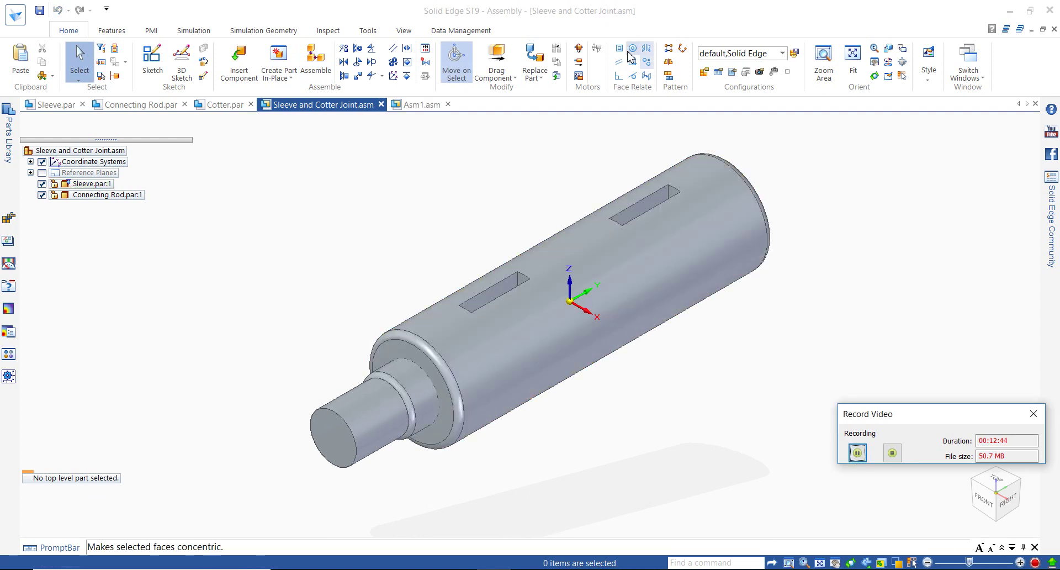
- Mirror the Connecting Rod about the assembly's XZ reference plane into the Sleeve's opposite end, using the Rotate action
click(669, 62)
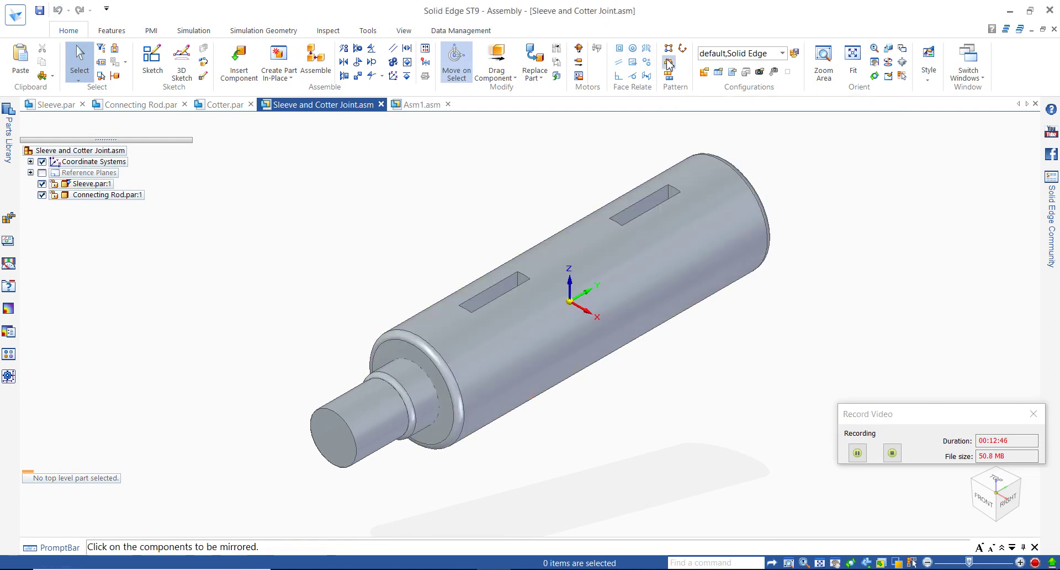
click(363, 405)
right_click(363, 405)
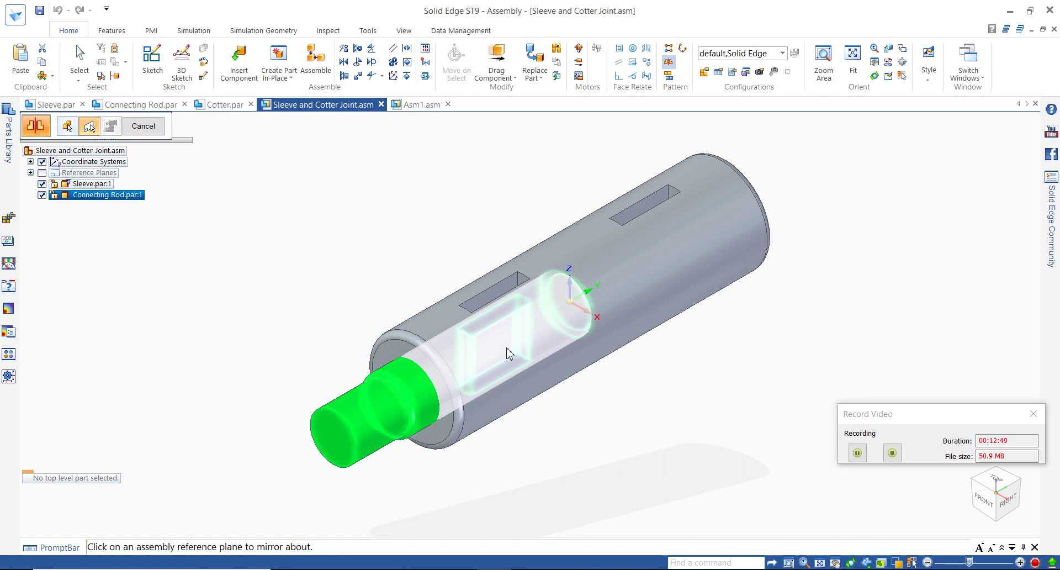
click(577, 295)
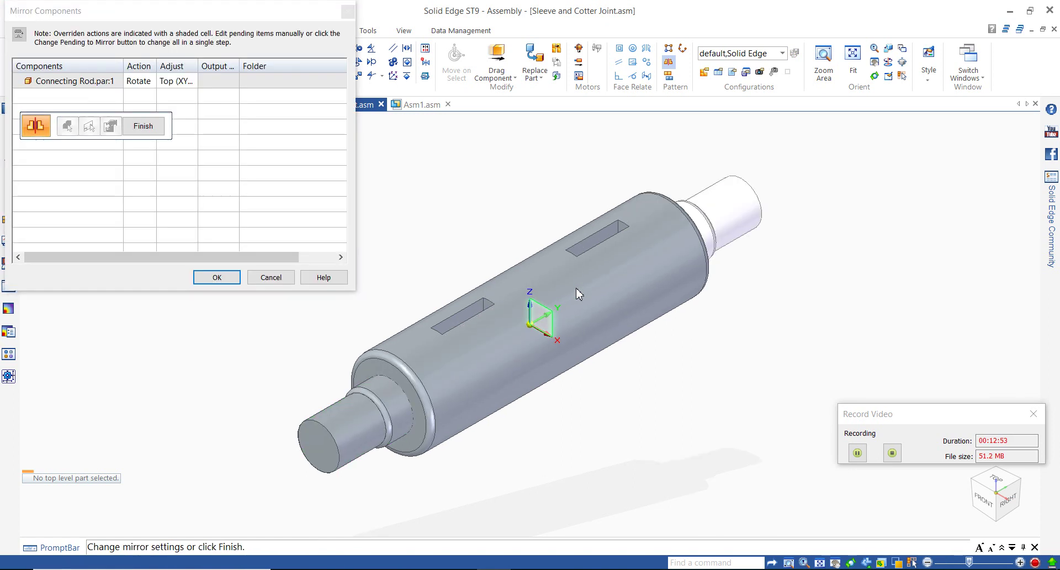
click(214, 281)
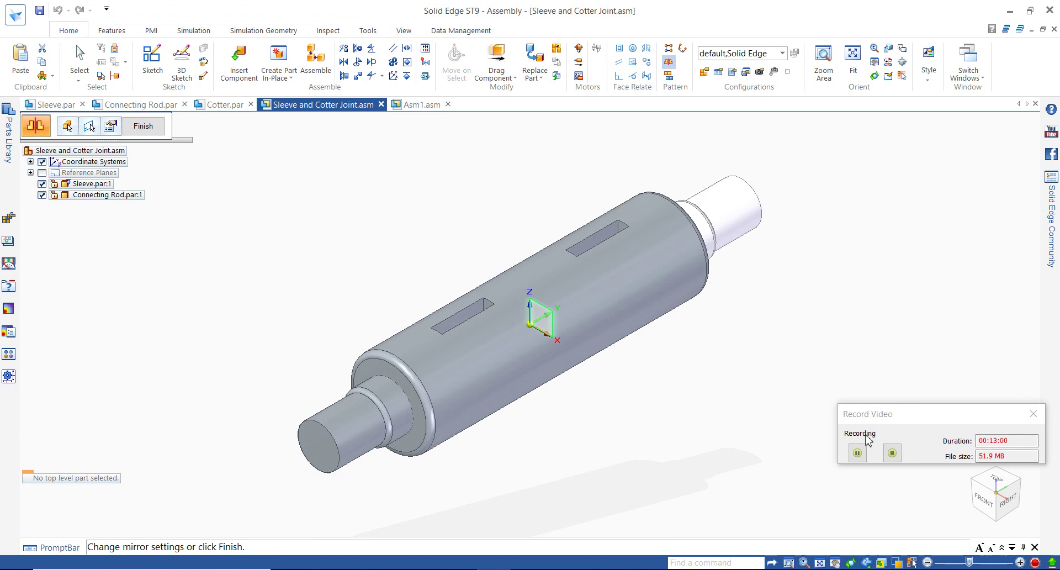
click(857, 452)
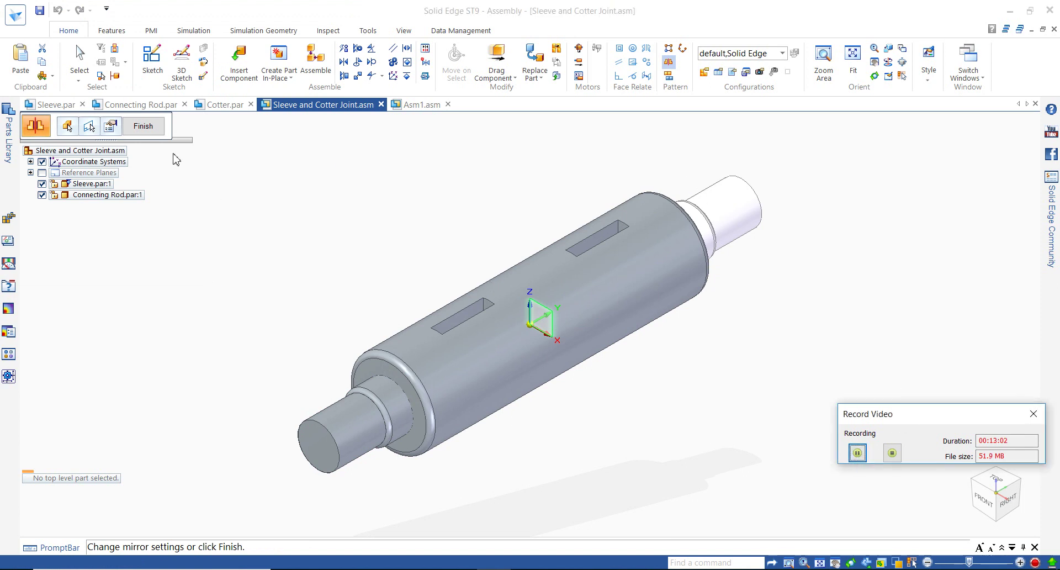
click(143, 126)
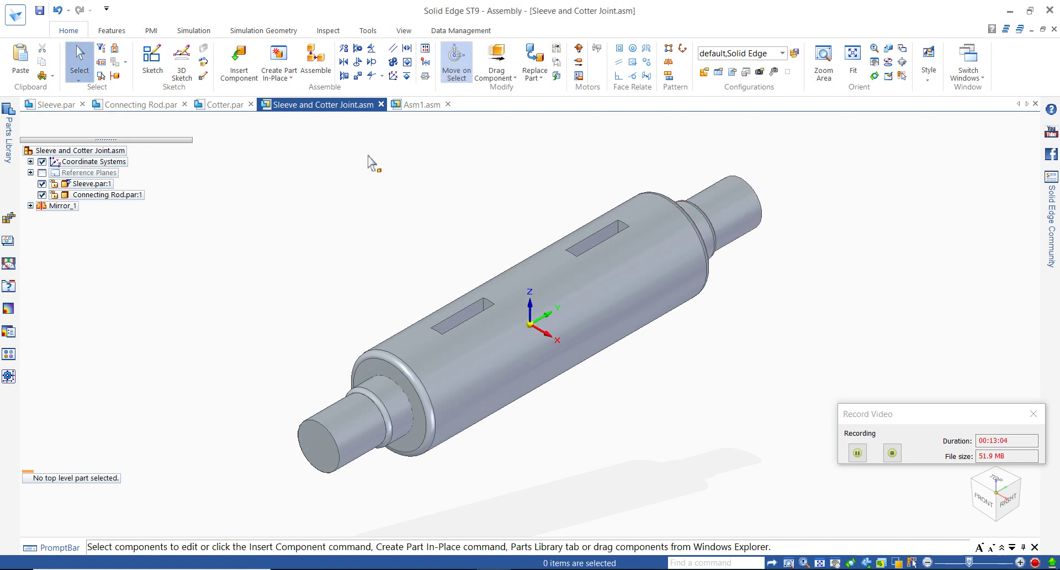
key(ctrl+t)
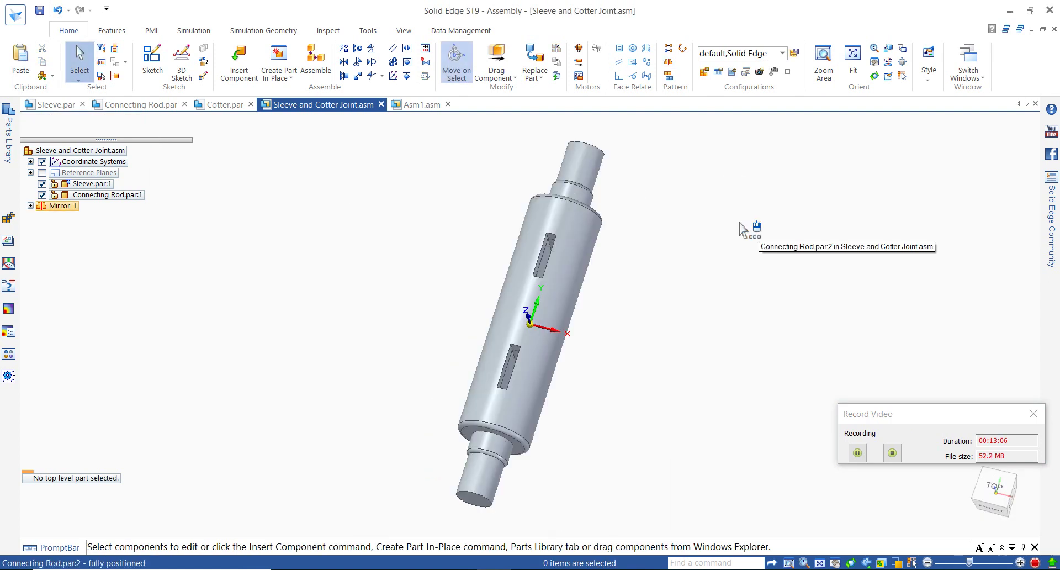